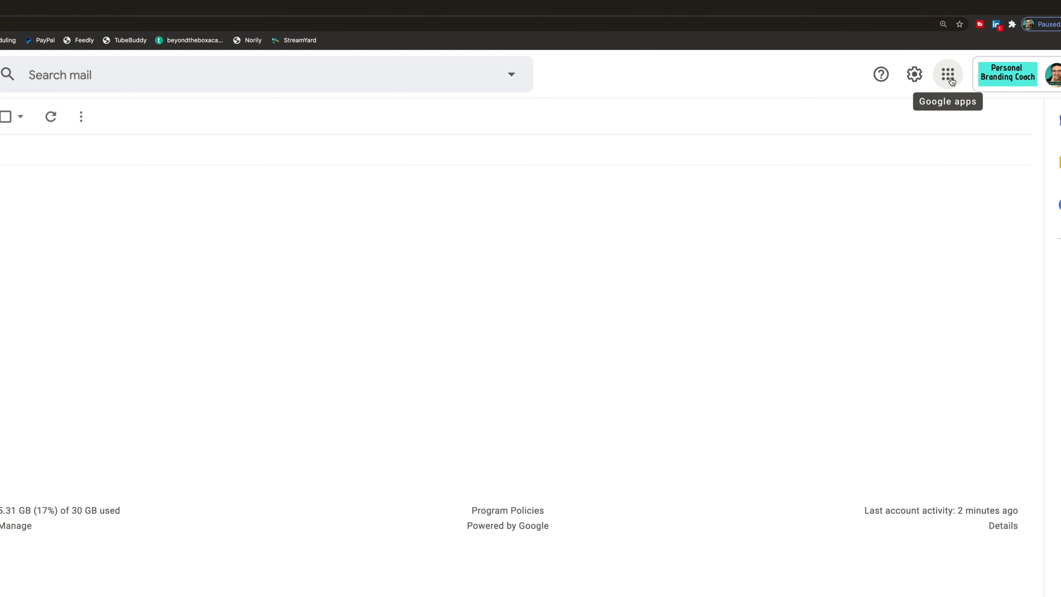
- Launch Google Classroom from Gmail's Google apps launcher
{"action": "left_click", "coordinate": [951, 82]}
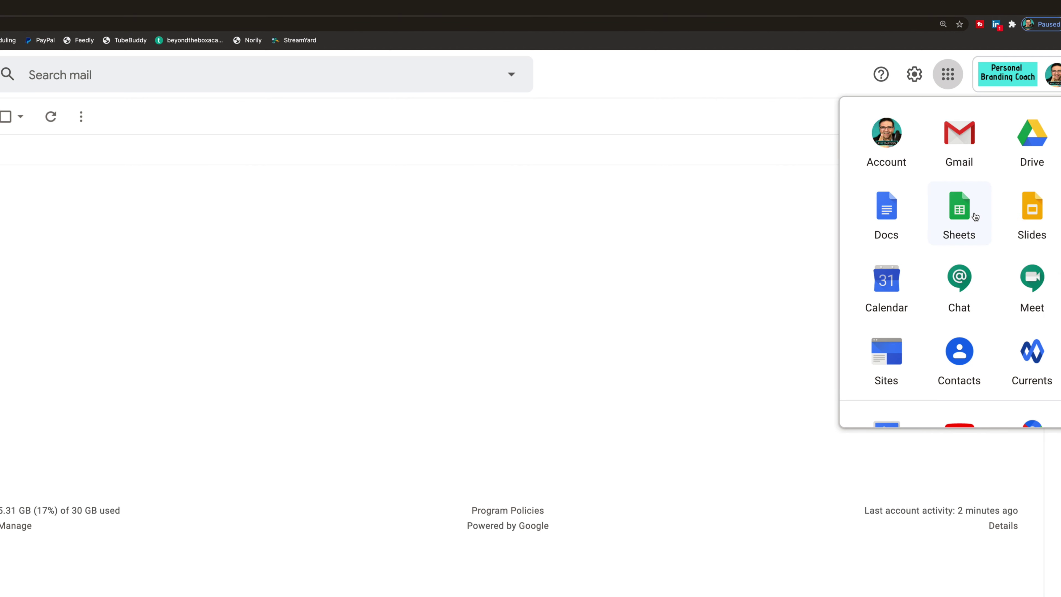
{"action": "scroll", "coordinate": [975, 216], "scroll_direction": "down", "scroll_amount": 9}
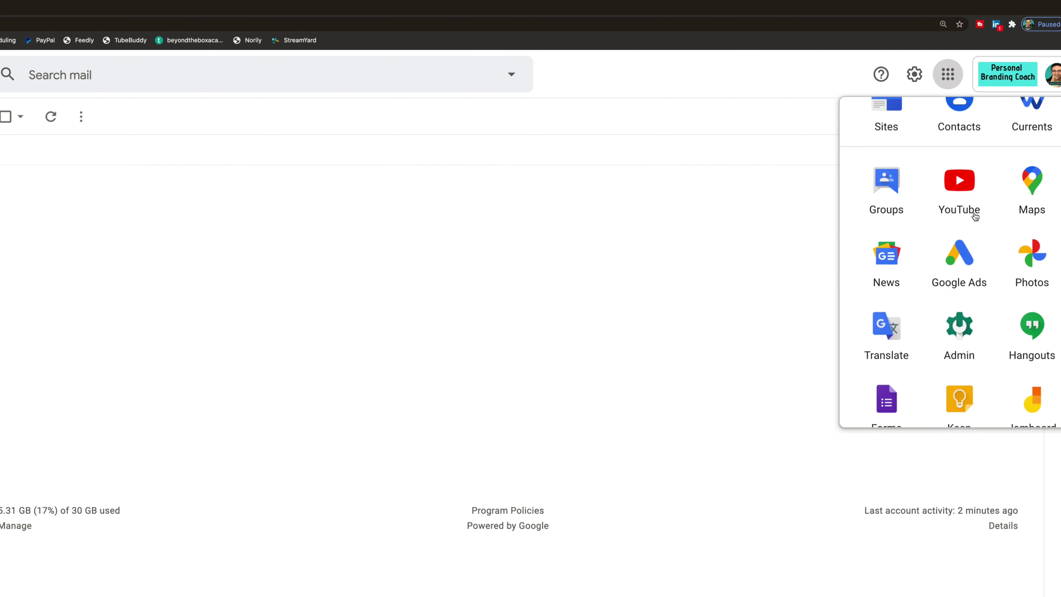
{"action": "scroll", "coordinate": [974, 216], "scroll_direction": "down", "scroll_amount": 5}
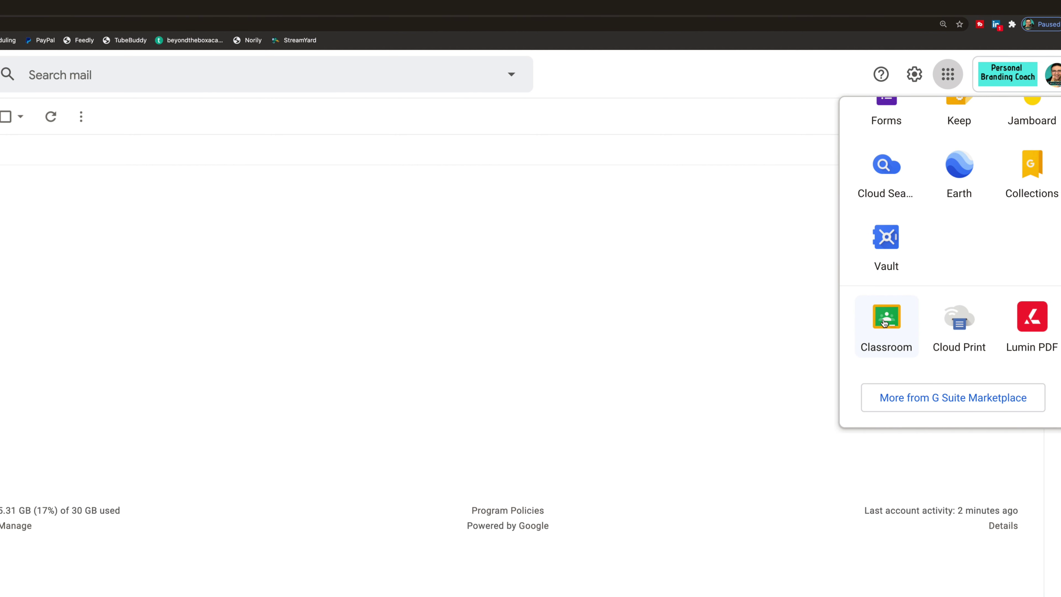
{"action": "right_click", "coordinate": [890, 330]}
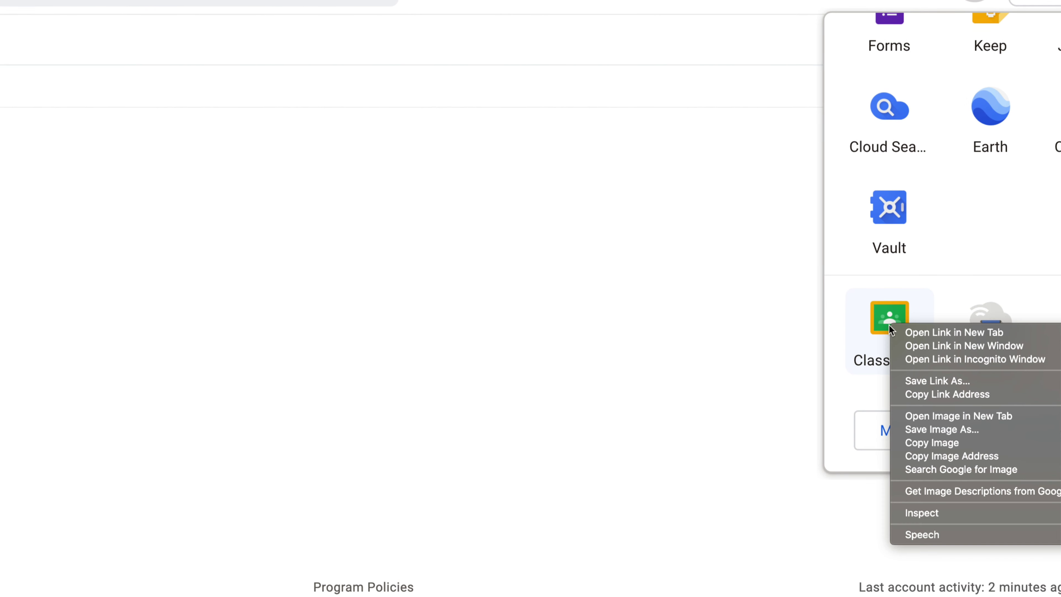
{"action": "left_click", "coordinate": [886, 318]}
{"action": "left_click", "coordinate": [886, 317]}
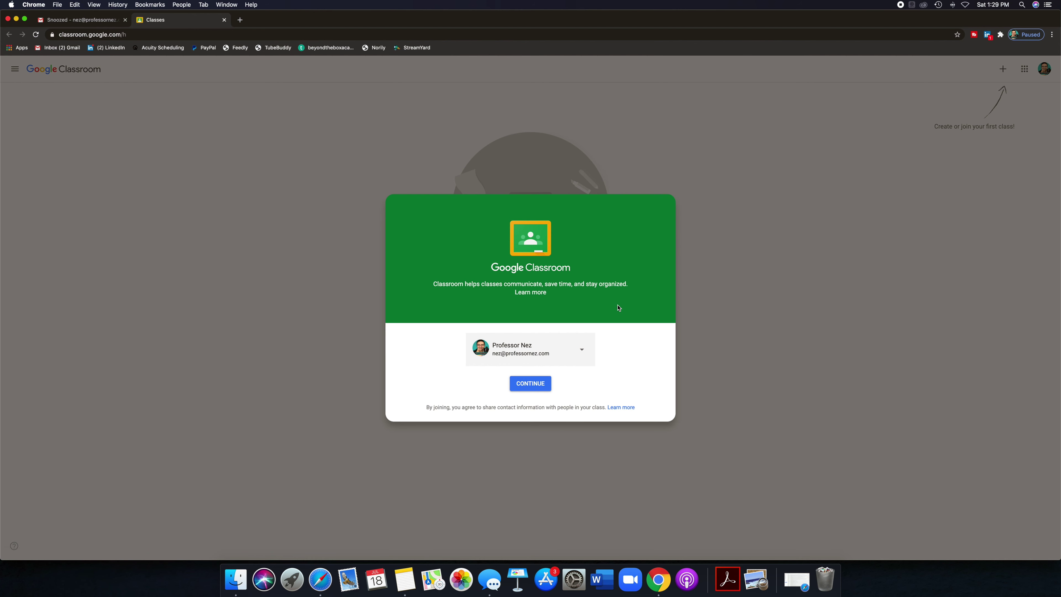
- Keep the current Google account and continue past Classroom's welcome prompt to the empty Classes page
{"action": "left_click", "coordinate": [581, 351]}
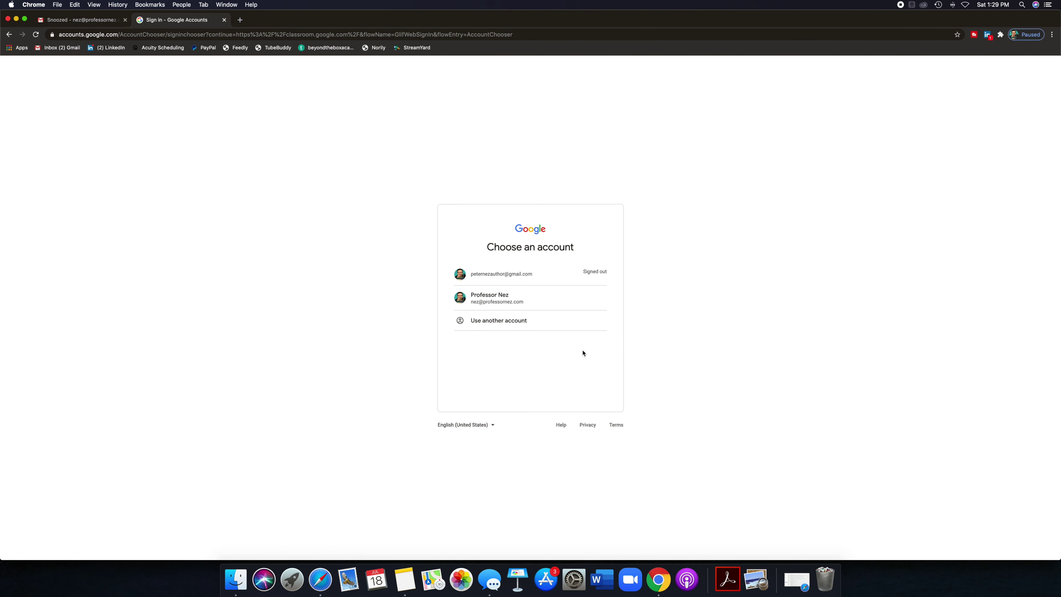
{"action": "left_click", "coordinate": [8, 35]}
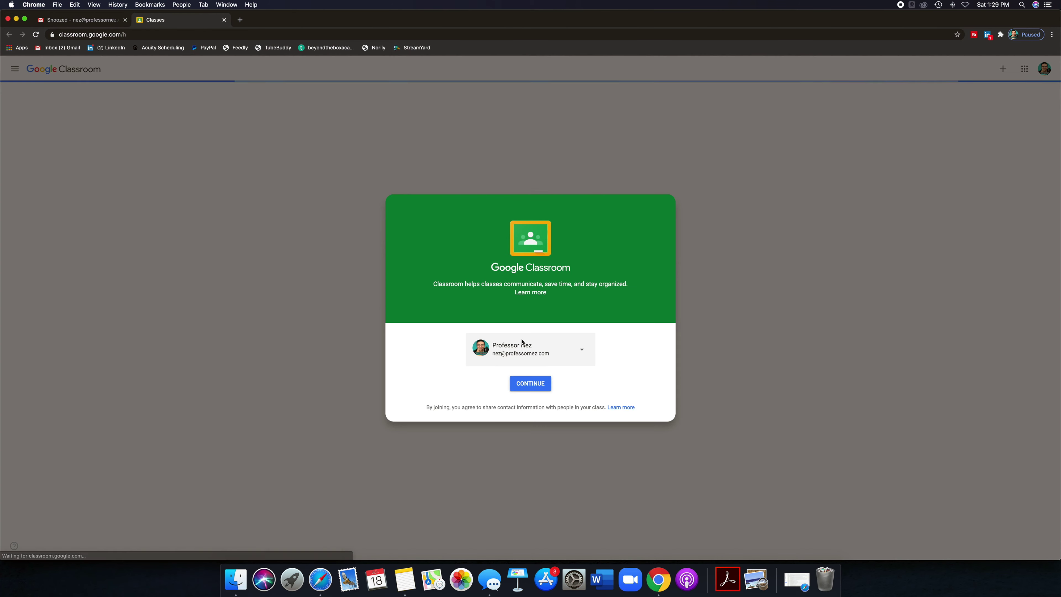
{"action": "right_click", "coordinate": [537, 386]}
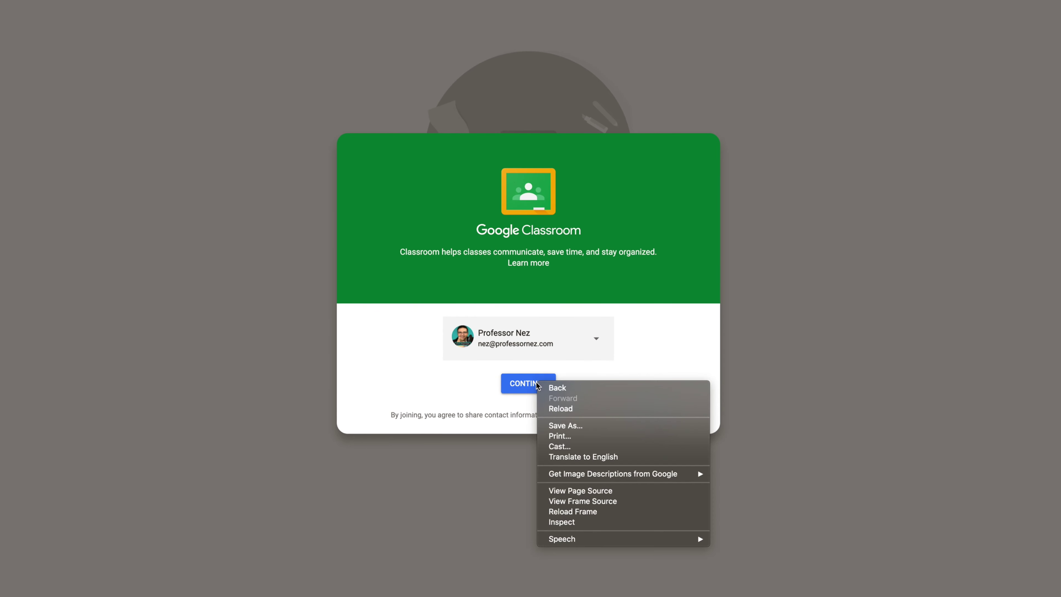
{"action": "left_click", "coordinate": [533, 383]}
{"action": "left_click", "coordinate": [531, 382]}
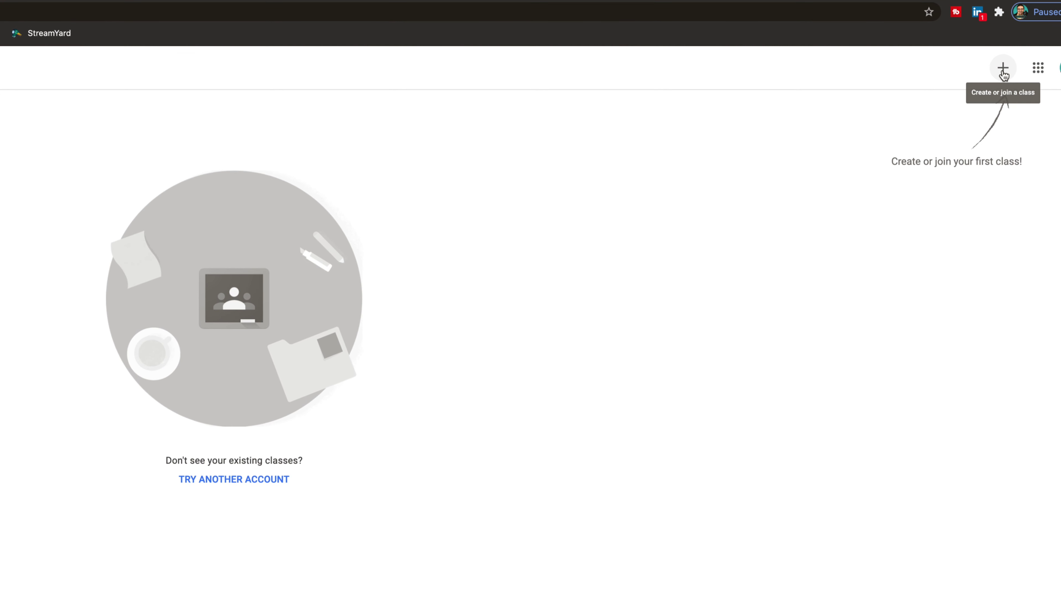
{"action": "left_click", "coordinate": [1004, 74]}
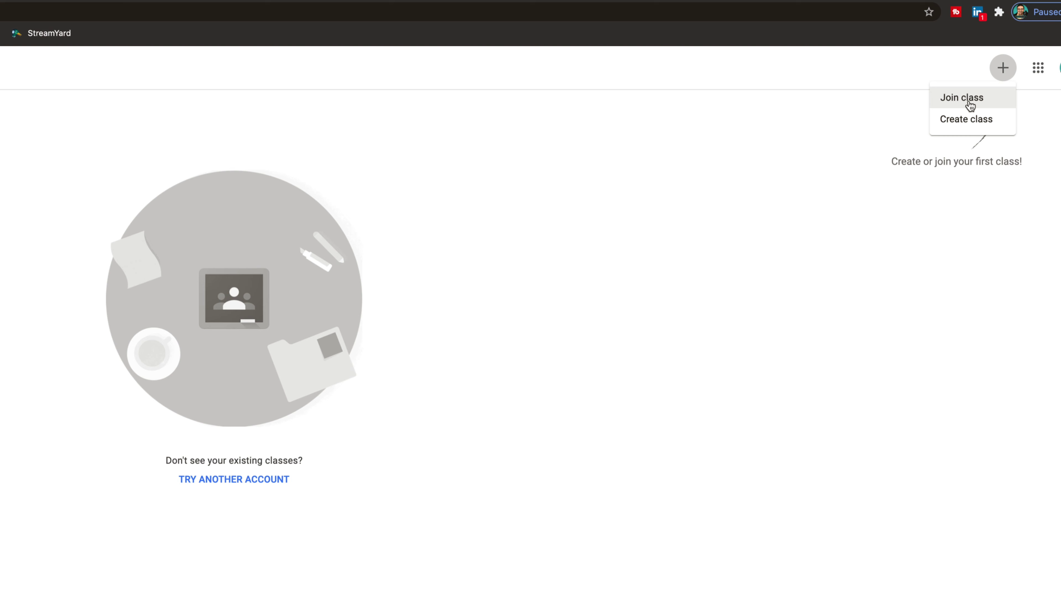
- Open the Join class dialog, cancel it, and bring back the join-or-create class menu
{"action": "left_click", "coordinate": [969, 104]}
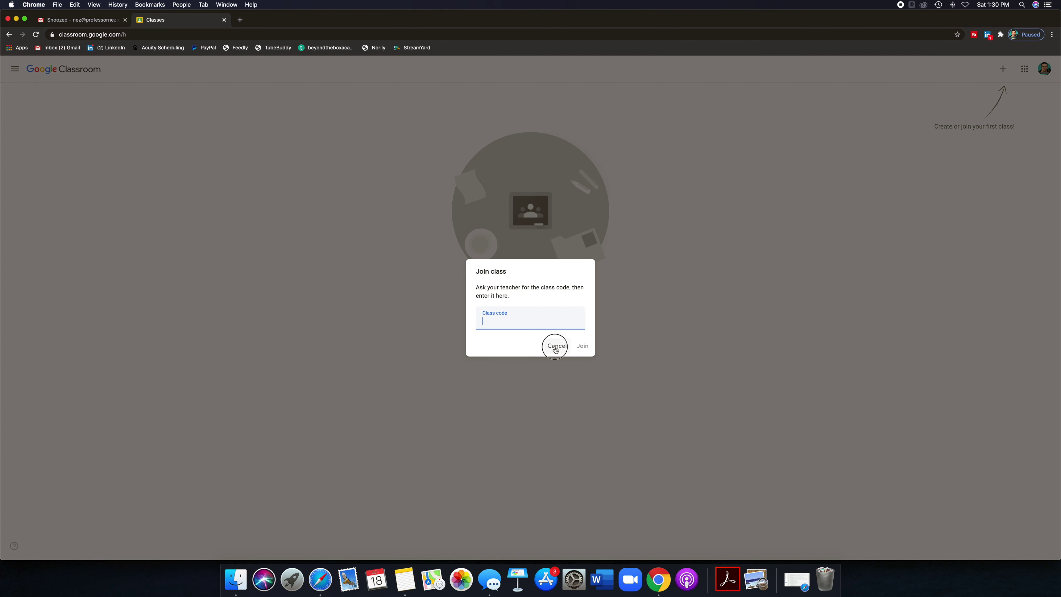
{"action": "left_click", "coordinate": [556, 350]}
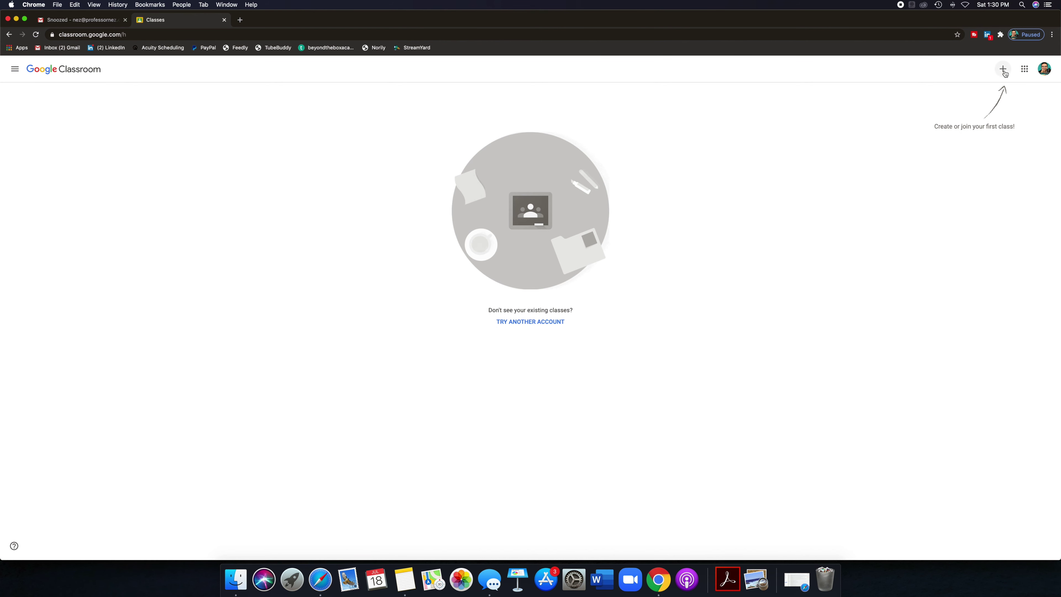
{"action": "left_click", "coordinate": [1004, 70]}
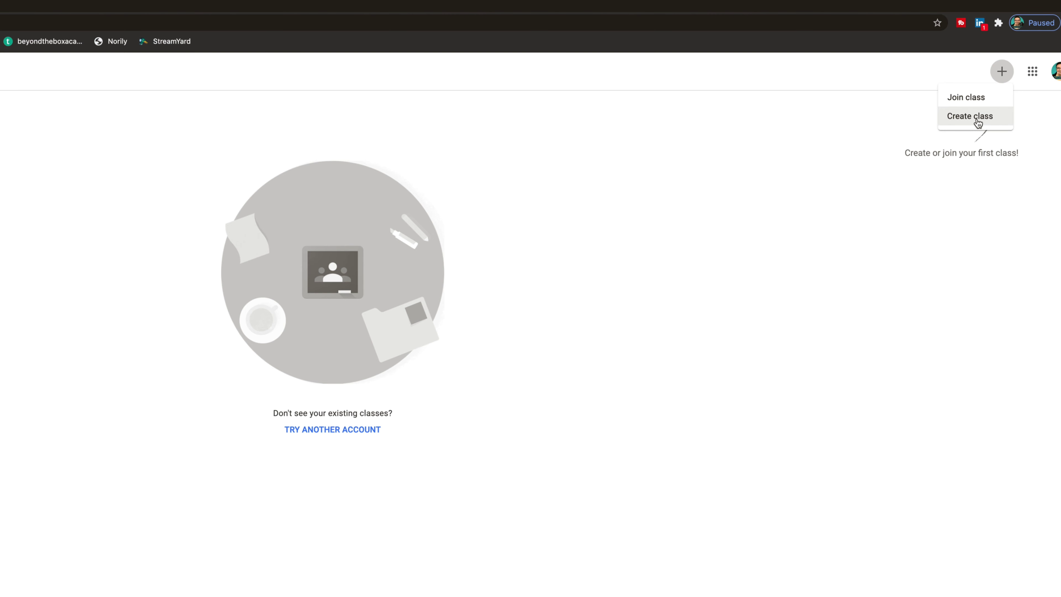
- Create a new class named 'Business Communication (Demo)'
{"action": "left_click", "coordinate": [978, 123]}
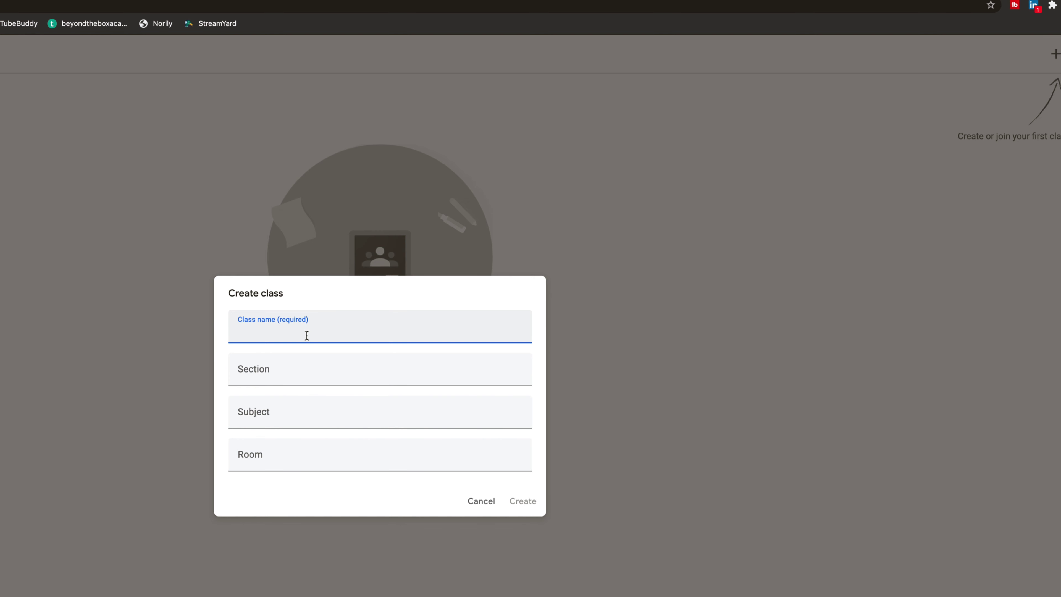
{"action": "type", "text": "Business COmm"}
{"action": "key", "text": "BackSpace"}
{"action": "key", "text": "BackSpace"}
{"action": "key", "text": "BackSpace"}
{"action": "type", "text": "ommunication"}
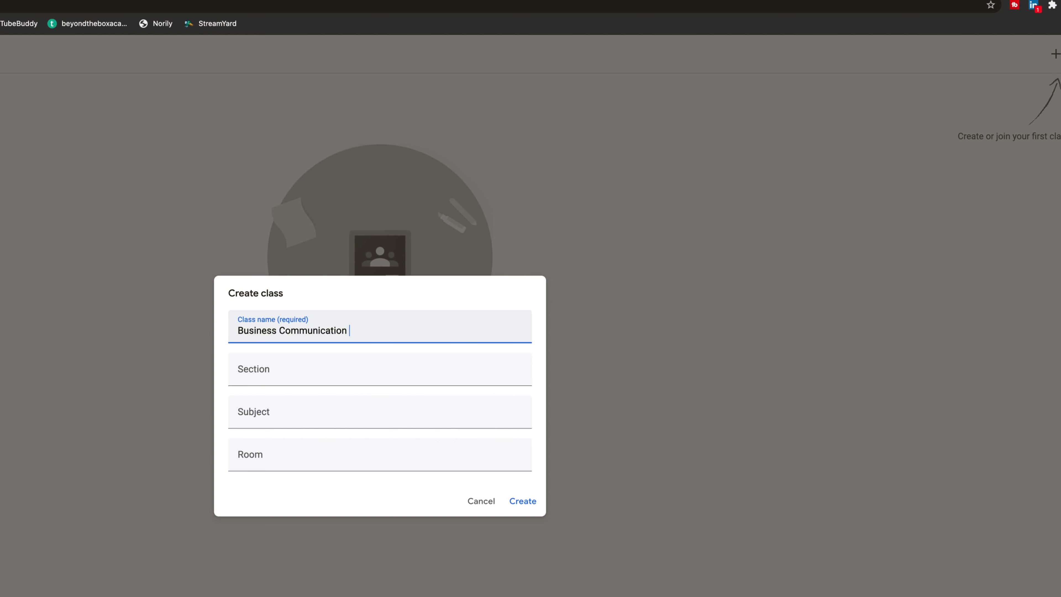
{"action": "type", "text": "1"}
{"action": "key", "text": "BackSpace"}
{"action": "type", "text": "(Demo)"}
{"action": "left_click", "coordinate": [272, 385]}
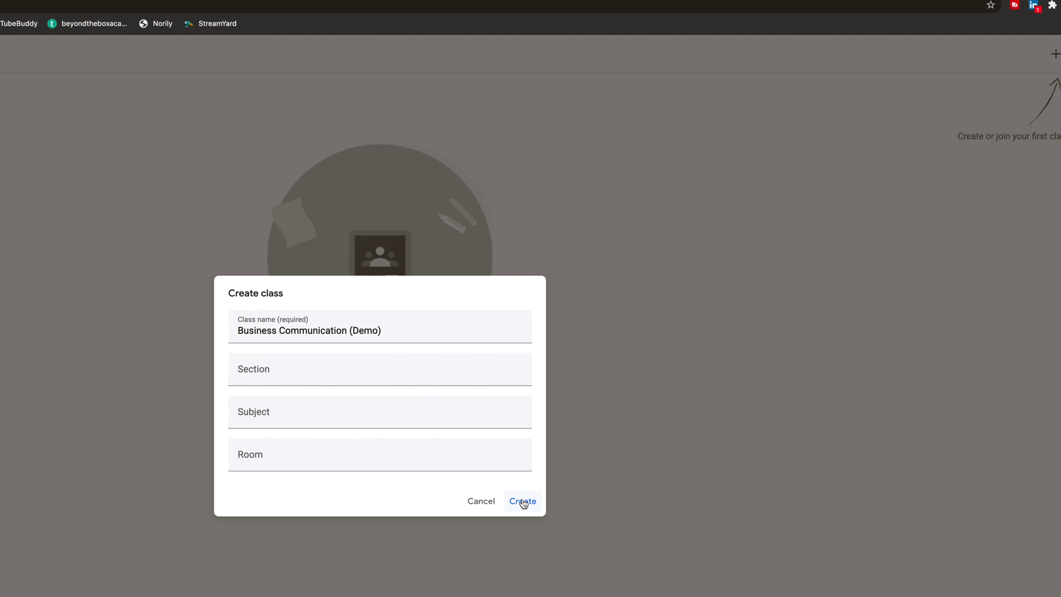
{"action": "right_click", "coordinate": [521, 500]}
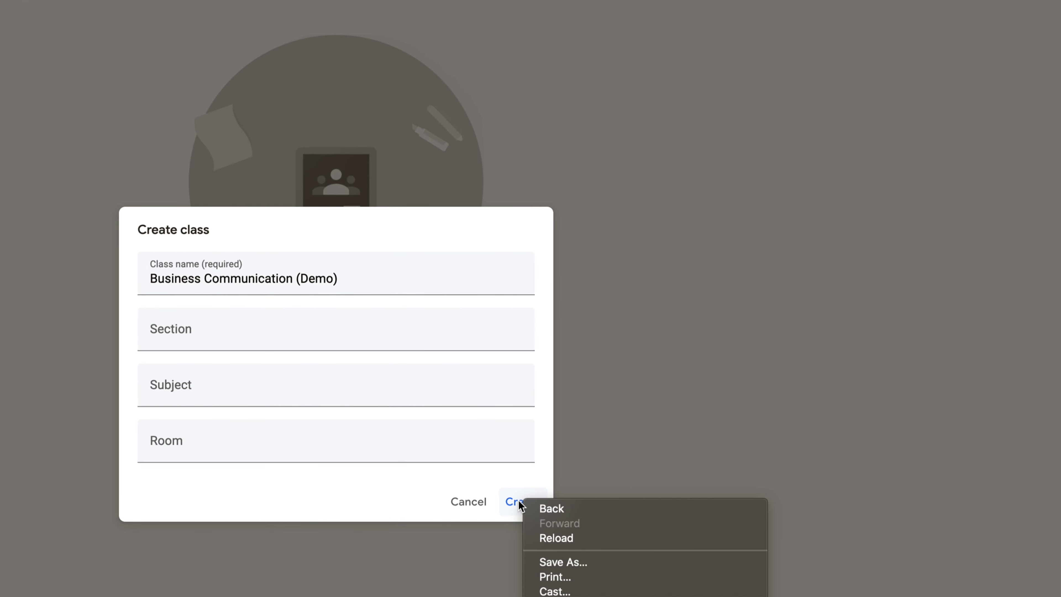
{"action": "left_click", "coordinate": [517, 501]}
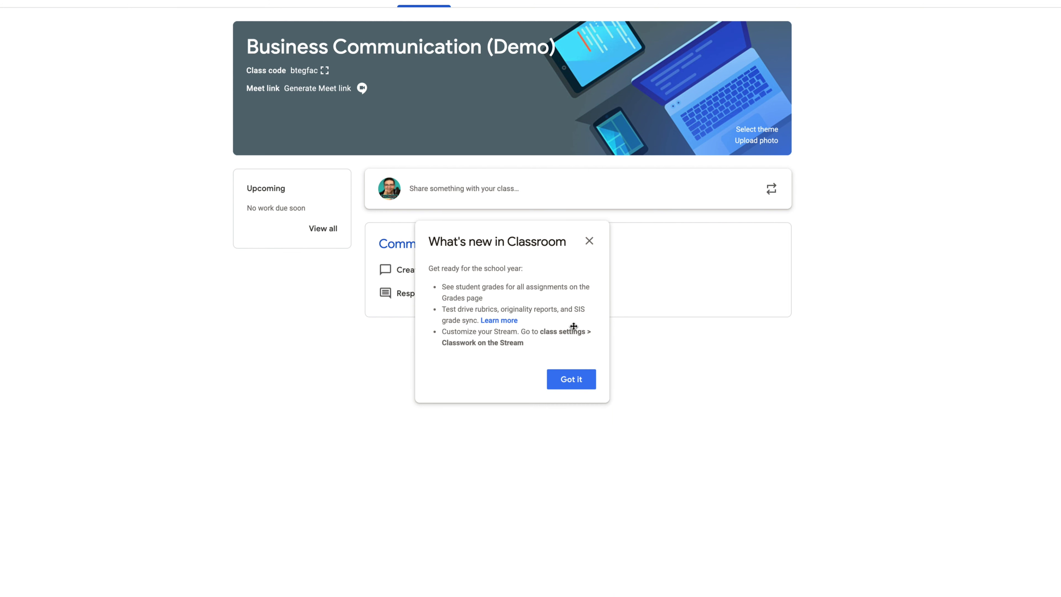
- Close the What's new in Classroom notice on the class Stream page
{"action": "left_click", "coordinate": [588, 241]}
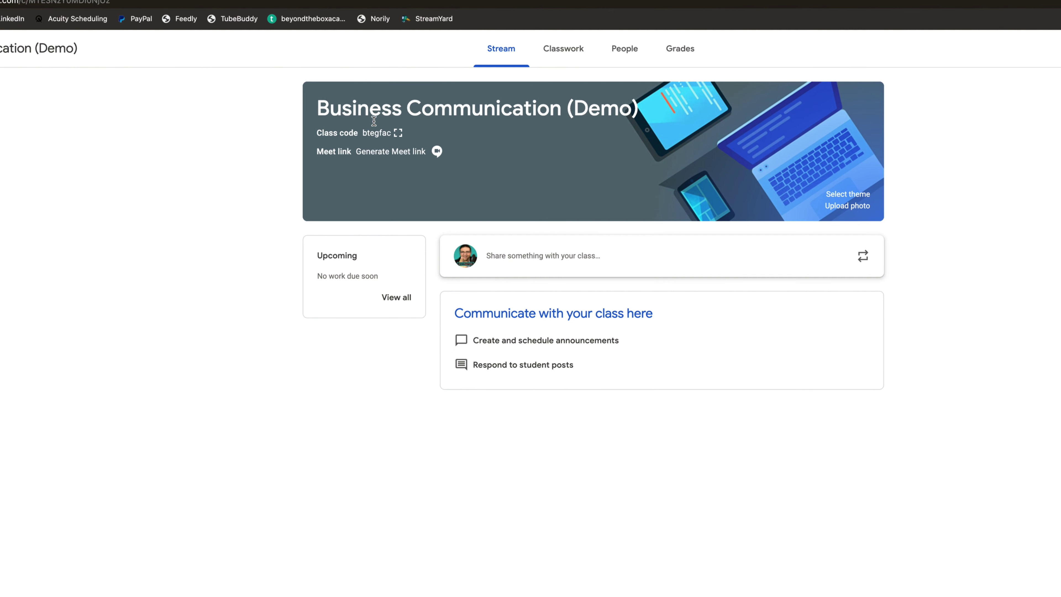
{"action": "right_click", "coordinate": [397, 136]}
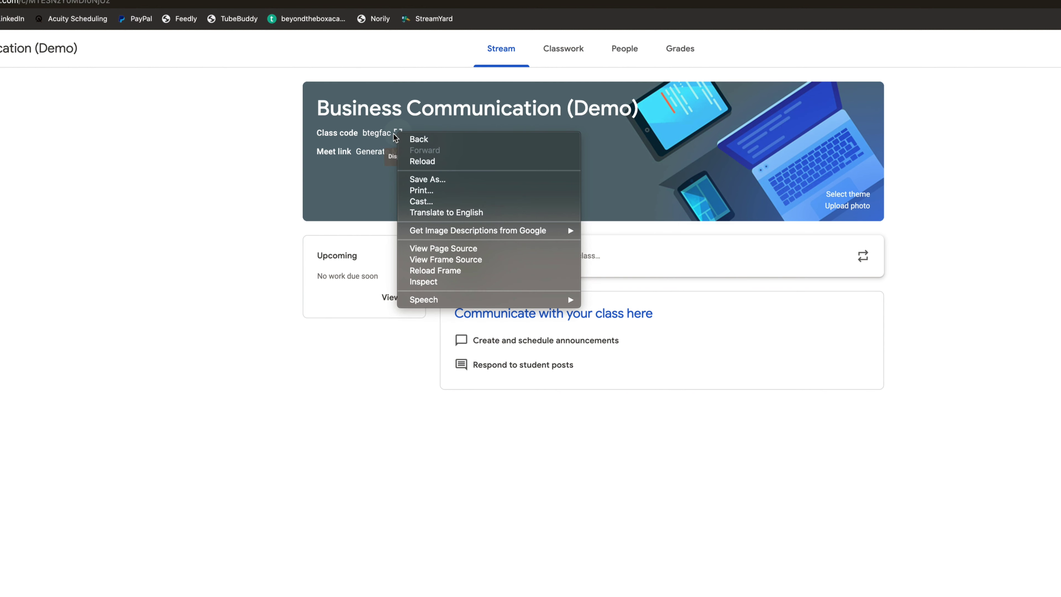
{"action": "left_click", "coordinate": [395, 135]}
{"action": "left_click", "coordinate": [397, 133]}
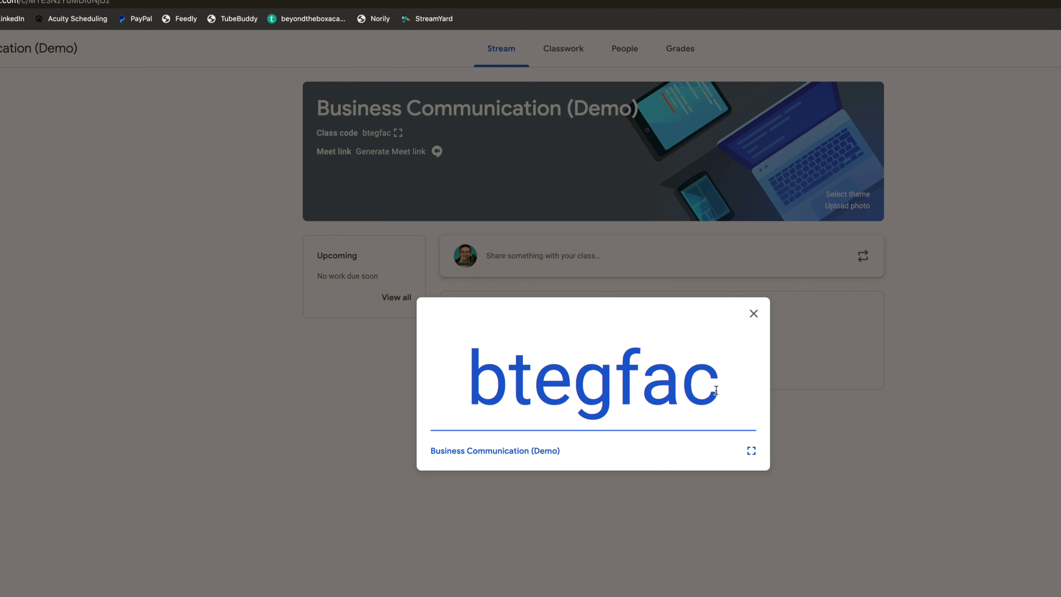
{"action": "left_click_drag", "start_coordinate": [721, 389], "coordinate": [467, 382]}
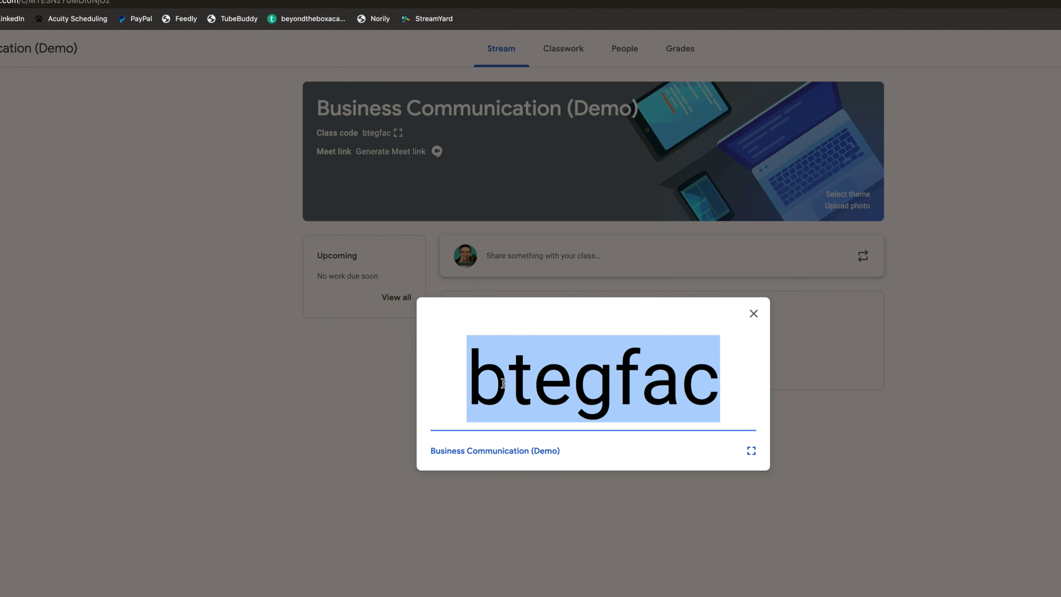
{"action": "left_click", "coordinate": [751, 451]}
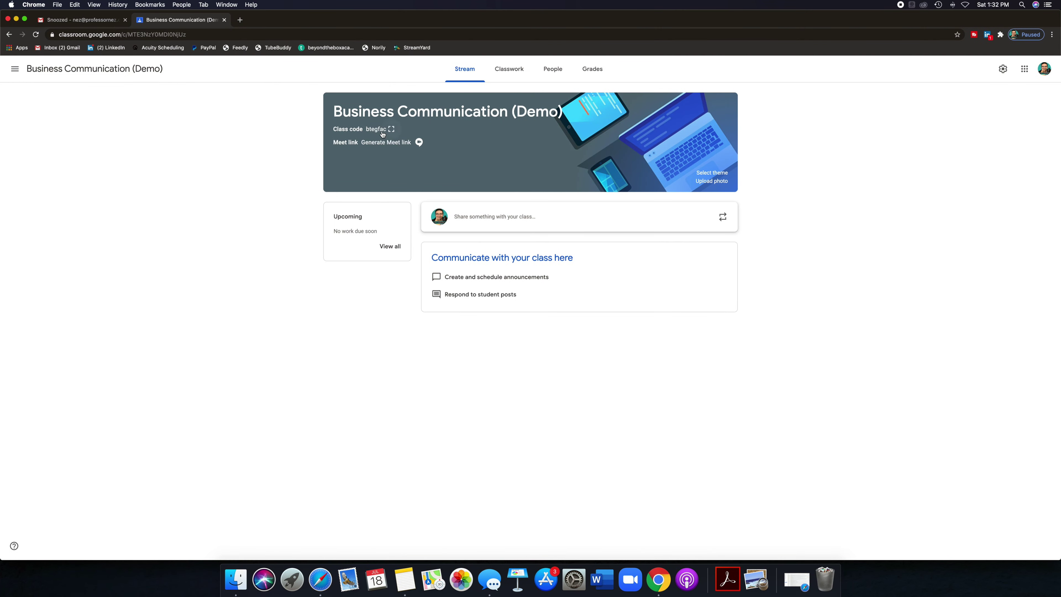
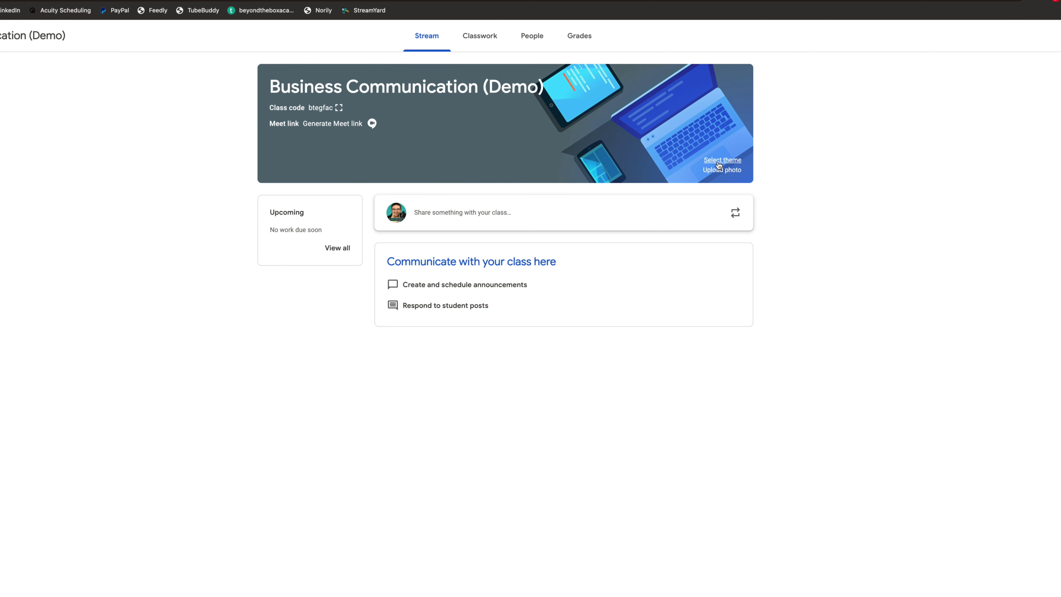
- Browse the theme gallery categories and apply the purple notebook-and-laptop English & History theme
{"action": "left_click", "coordinate": [719, 162]}
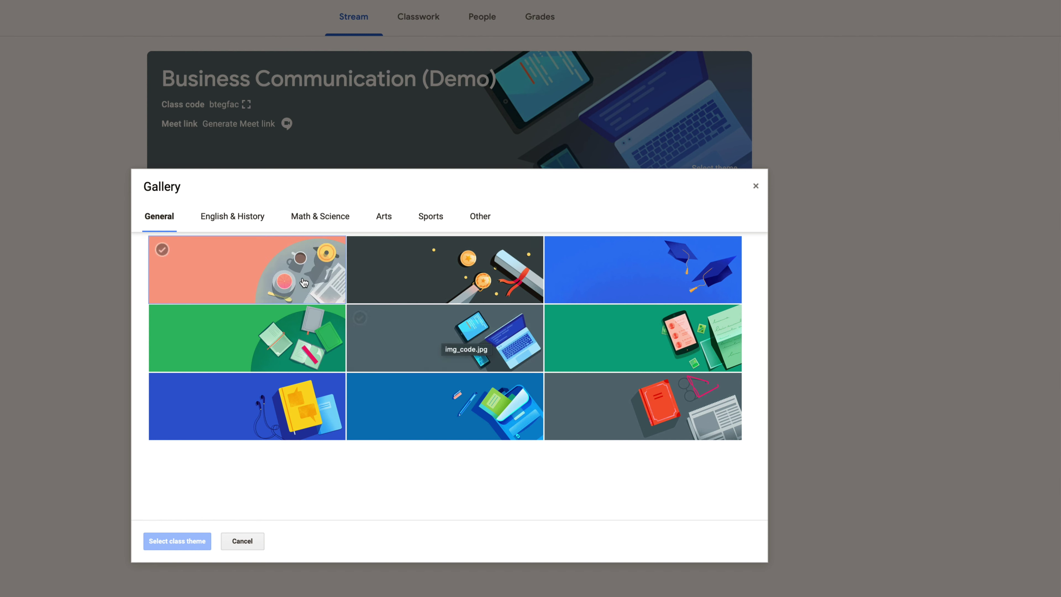
{"action": "left_click", "coordinate": [239, 218]}
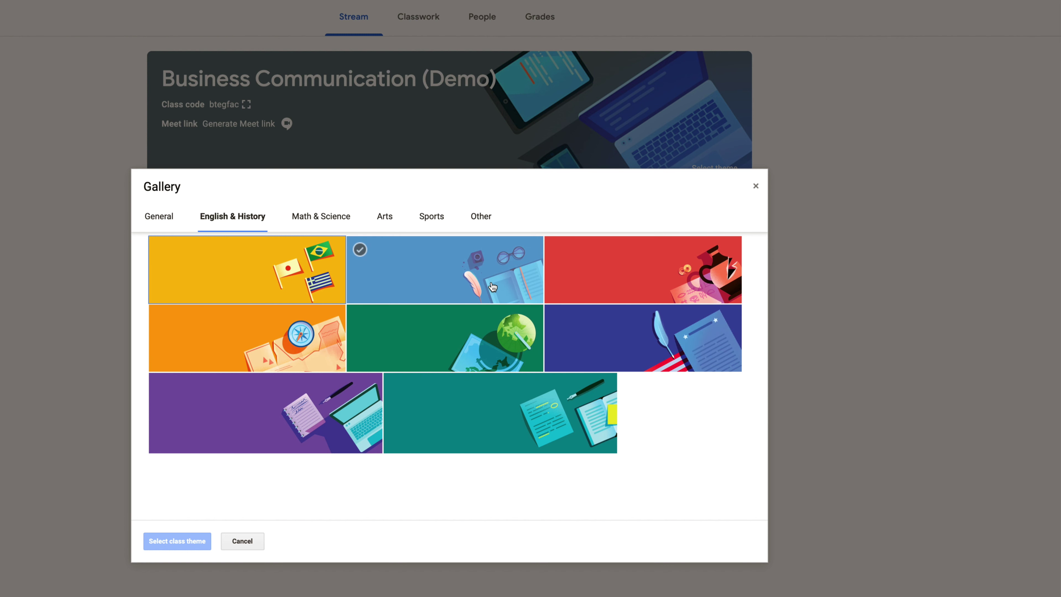
{"action": "left_click", "coordinate": [329, 216]}
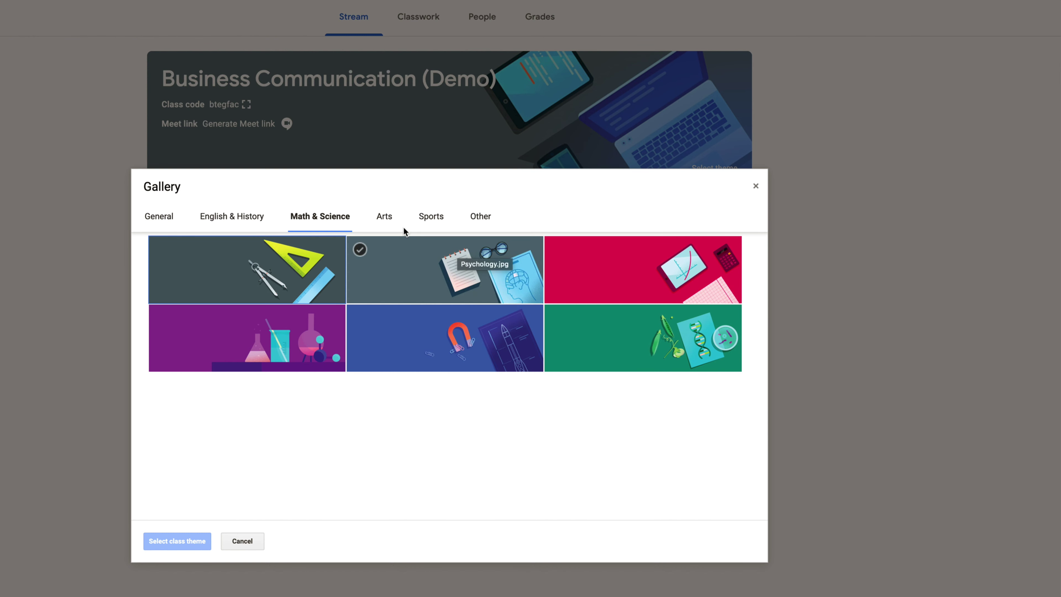
{"action": "left_click", "coordinate": [384, 221]}
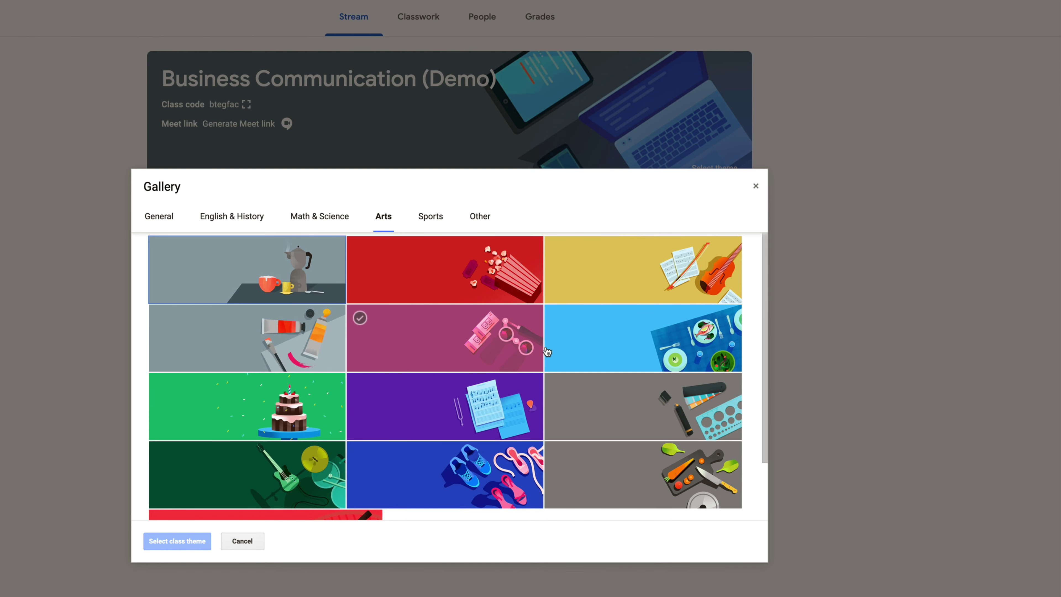
{"action": "left_click", "coordinate": [431, 217]}
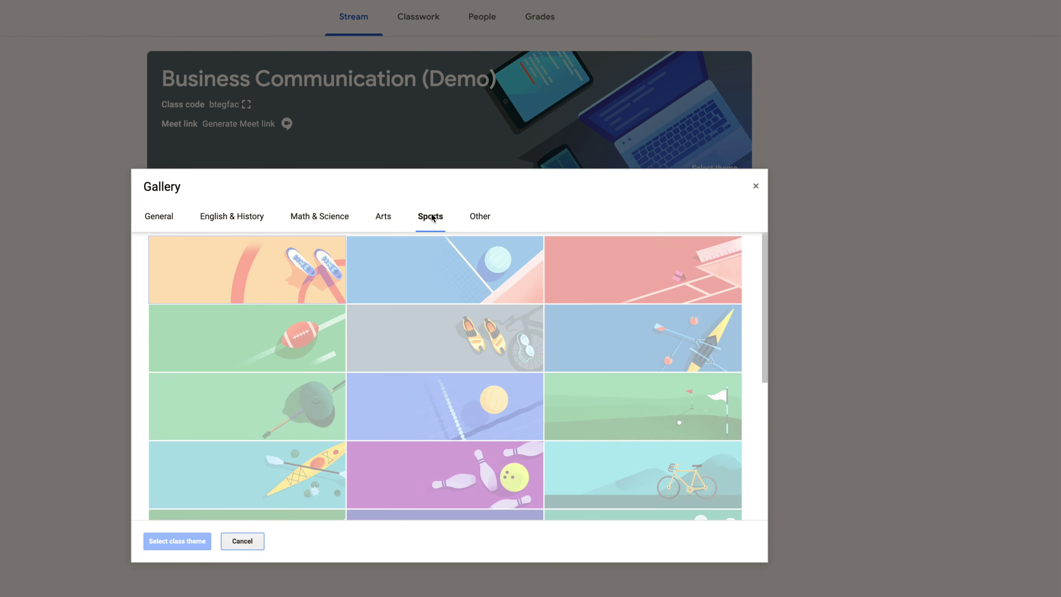
{"action": "left_click", "coordinate": [475, 218]}
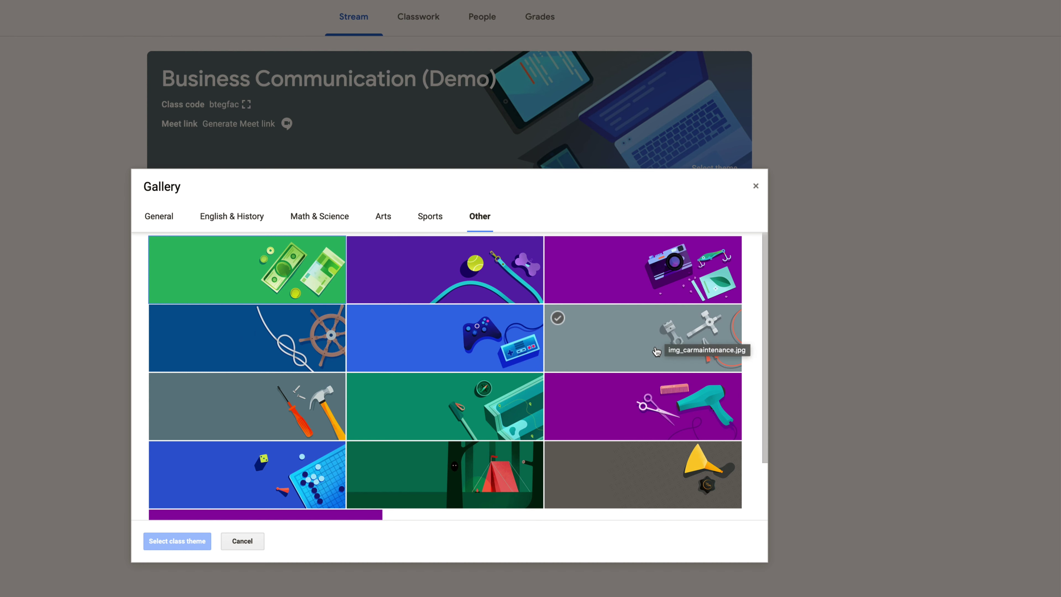
{"action": "left_click", "coordinate": [253, 225]}
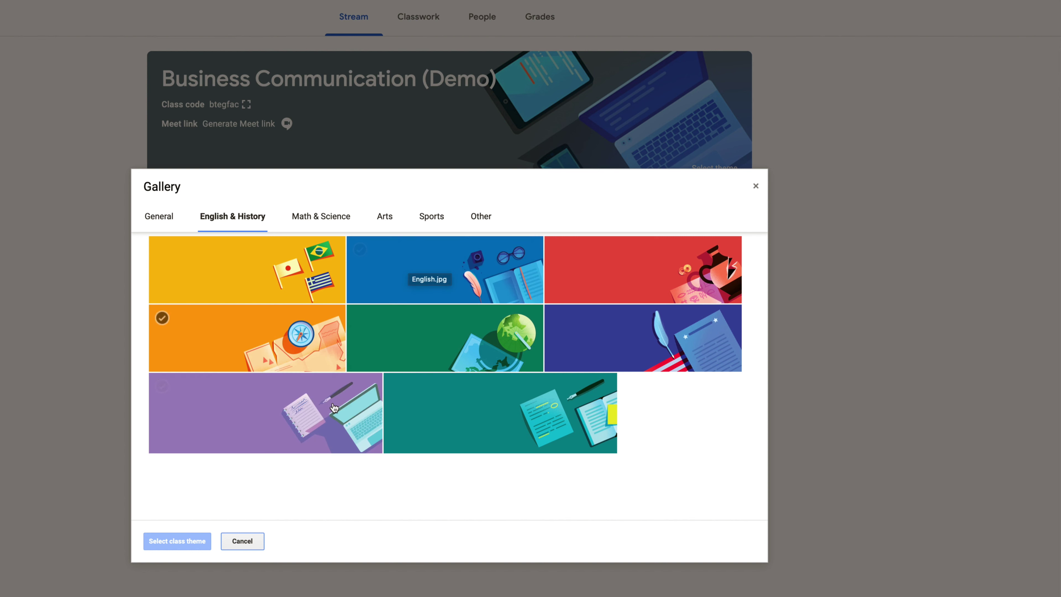
{"action": "left_click", "coordinate": [326, 426]}
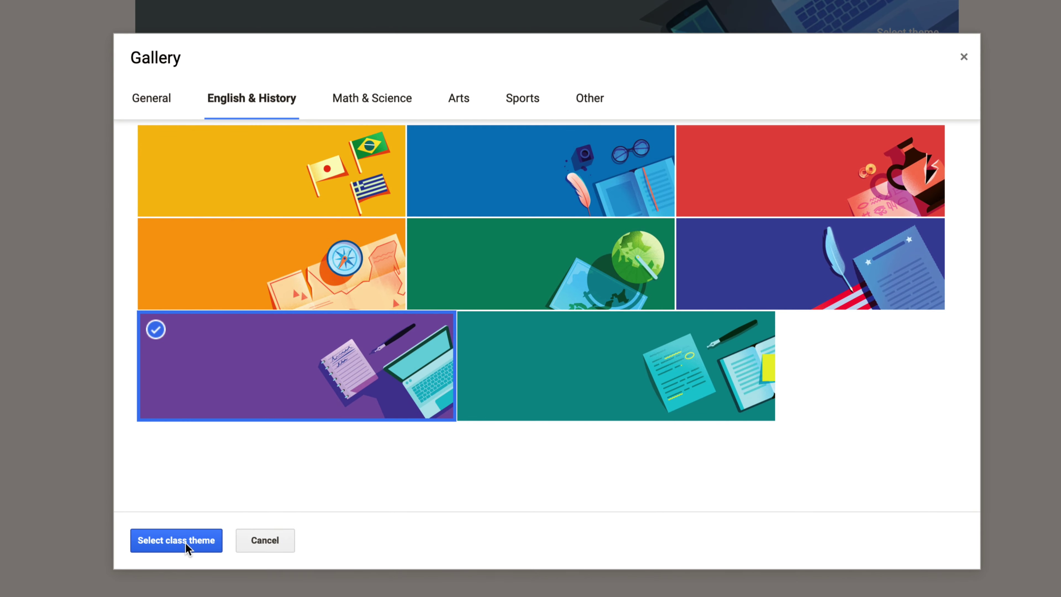
{"action": "left_click", "coordinate": [185, 545]}
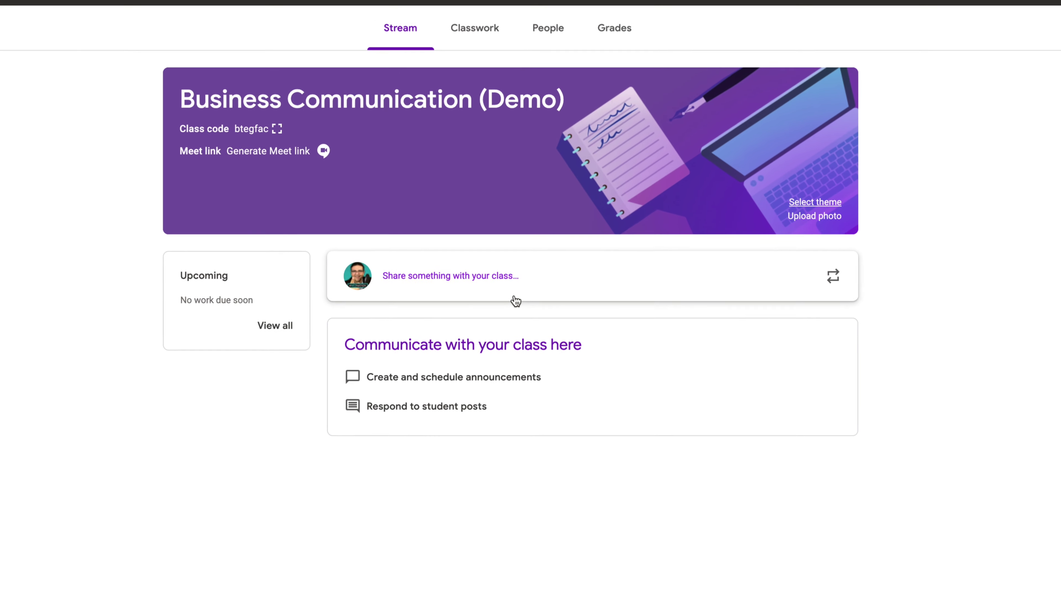
- Switch to the class's Classwork page and dismiss a stray context menu
{"action": "left_click", "coordinate": [485, 30]}
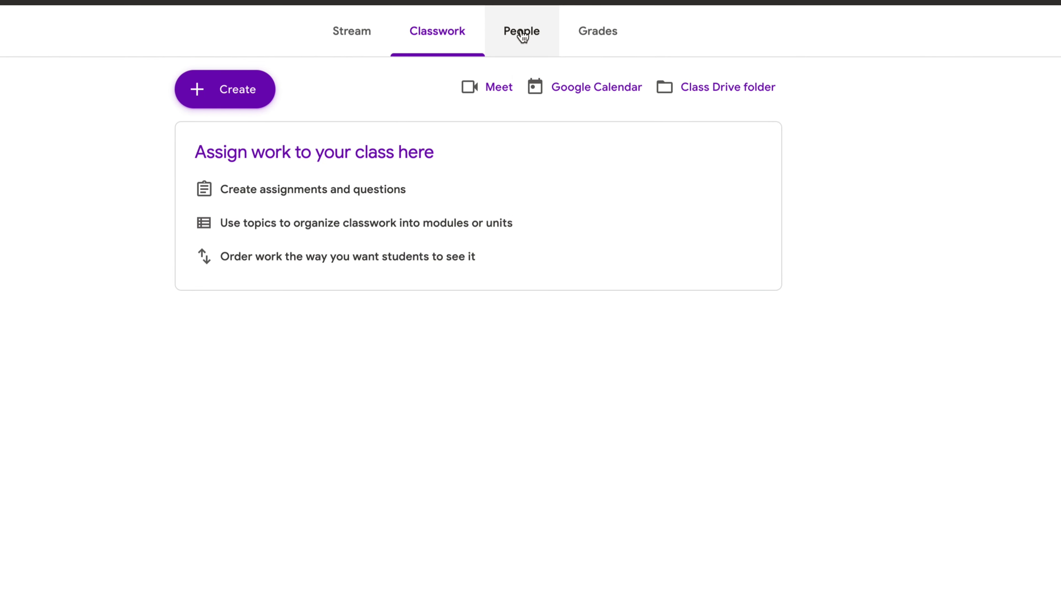
{"action": "right_click", "coordinate": [522, 37]}
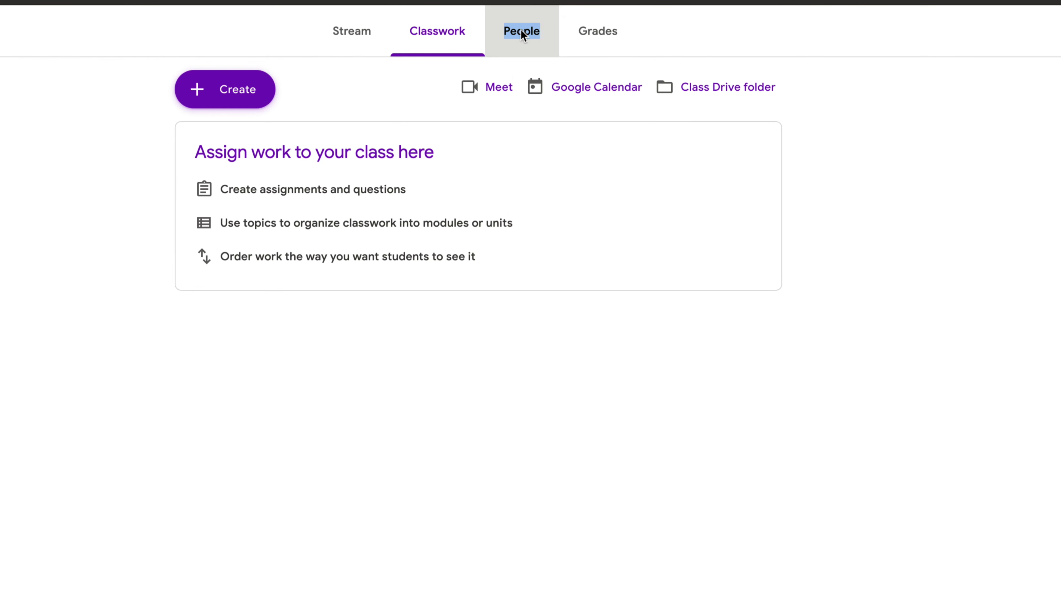
{"action": "left_click", "coordinate": [520, 37]}
- On the People page, open and cancel Invite teachers, then briefly select the class-code line
{"action": "left_click", "coordinate": [518, 39]}
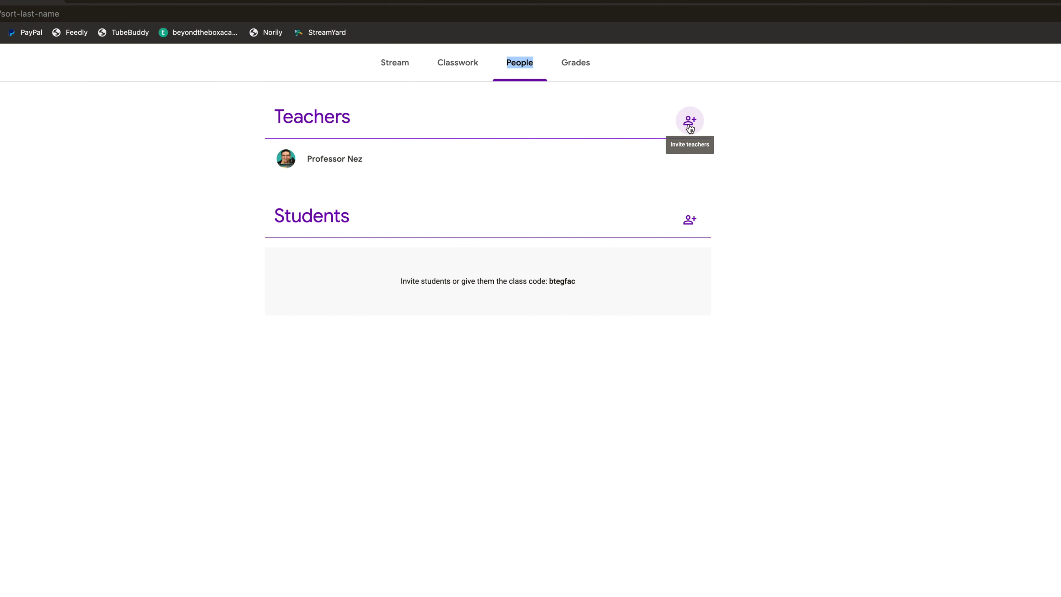
{"action": "left_click", "coordinate": [689, 121]}
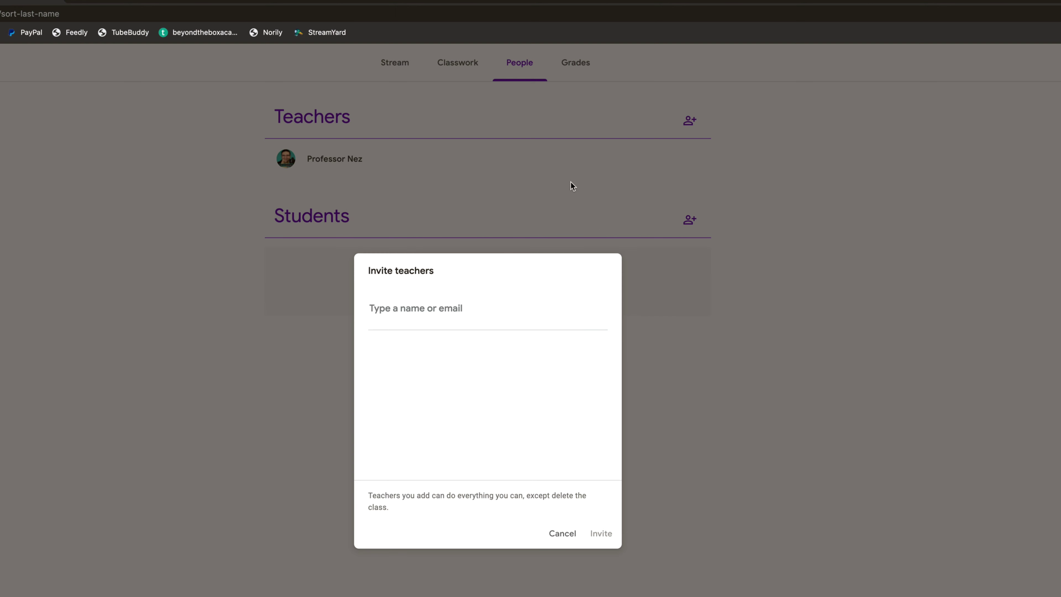
{"action": "left_click", "coordinate": [560, 533]}
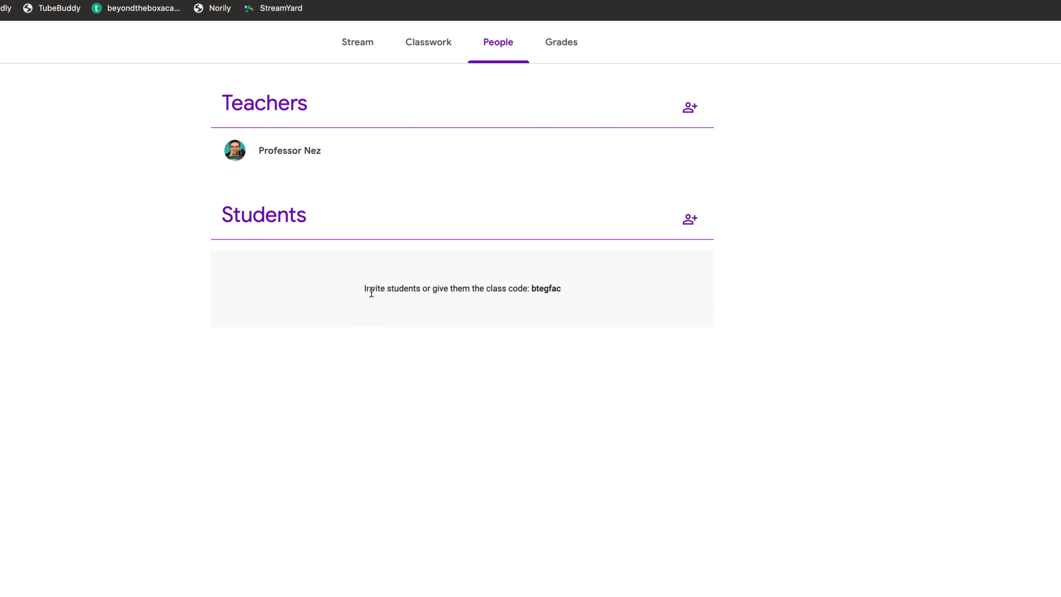
{"action": "left_click_drag", "start_coordinate": [365, 288], "coordinate": [568, 279]}
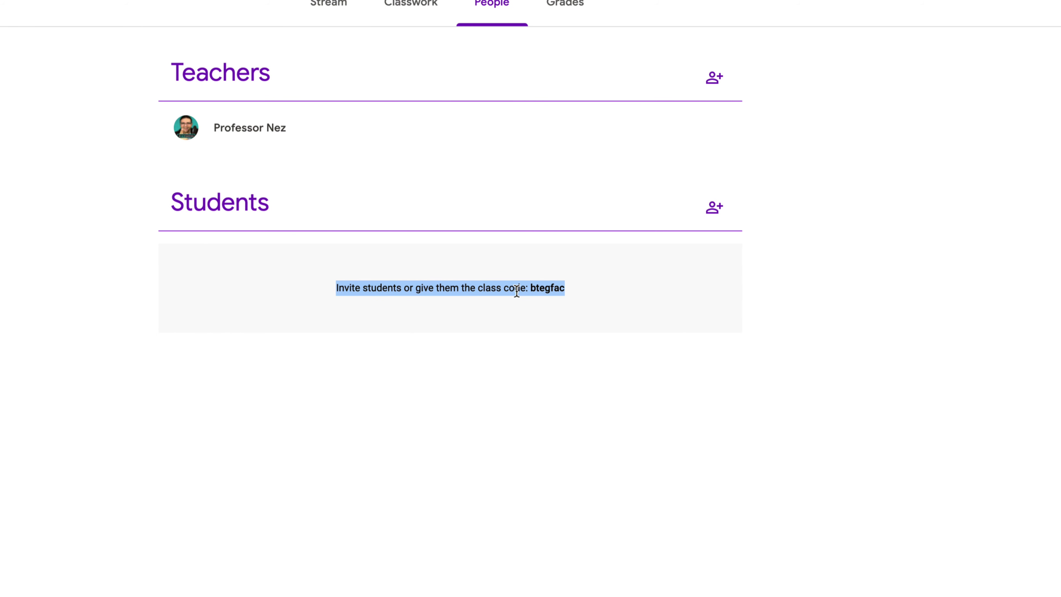
{"action": "left_click", "coordinate": [570, 288]}
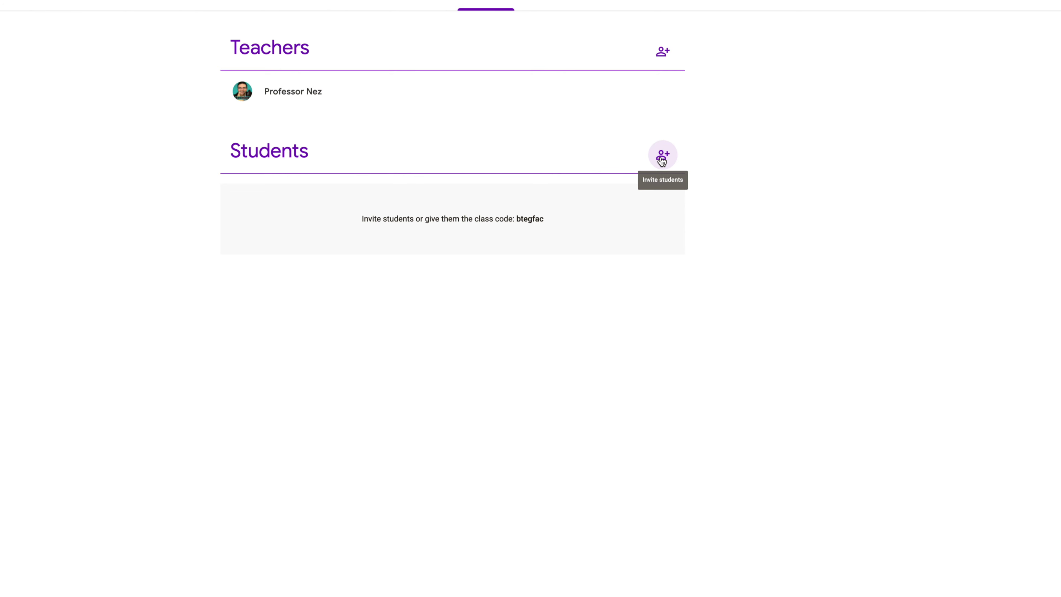
- Search for the student's Gmail account, add it, and send the class invitation
{"action": "left_click", "coordinate": [662, 161]}
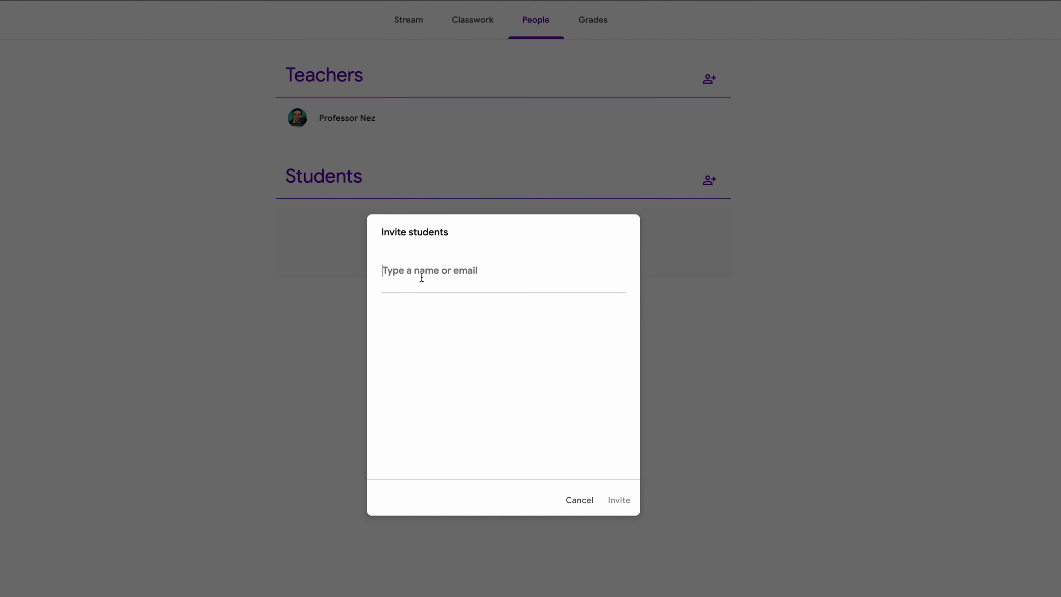
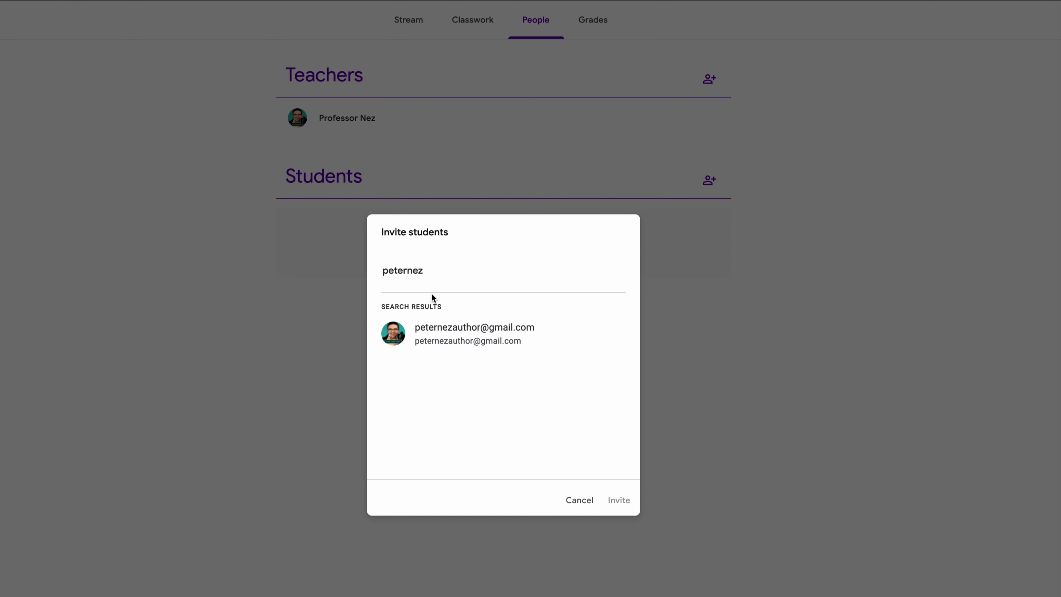
{"action": "left_click", "coordinate": [462, 342]}
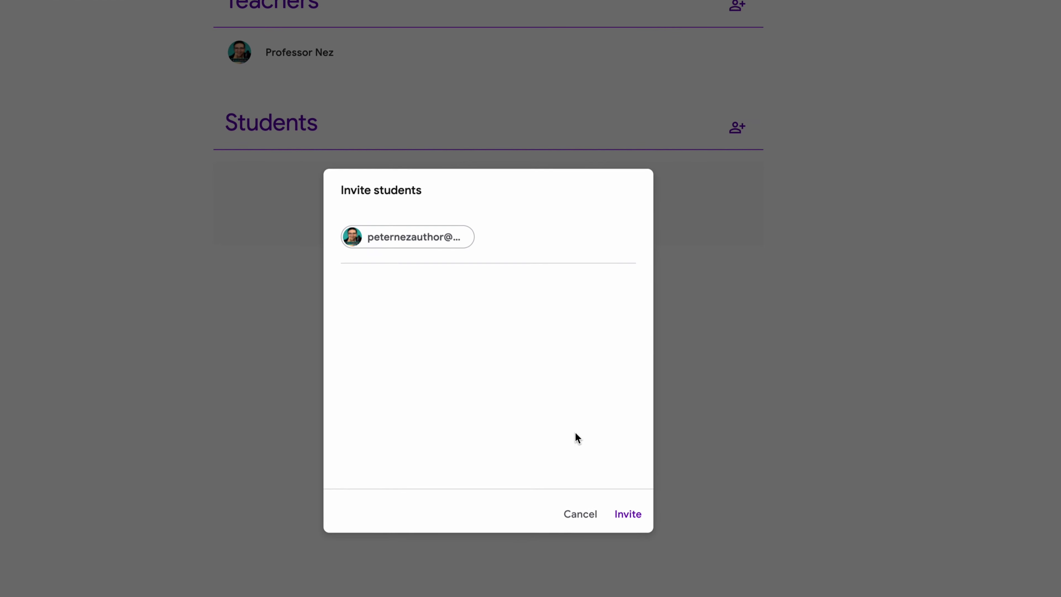
{"action": "right_click", "coordinate": [636, 520]}
{"action": "left_click", "coordinate": [632, 524]}
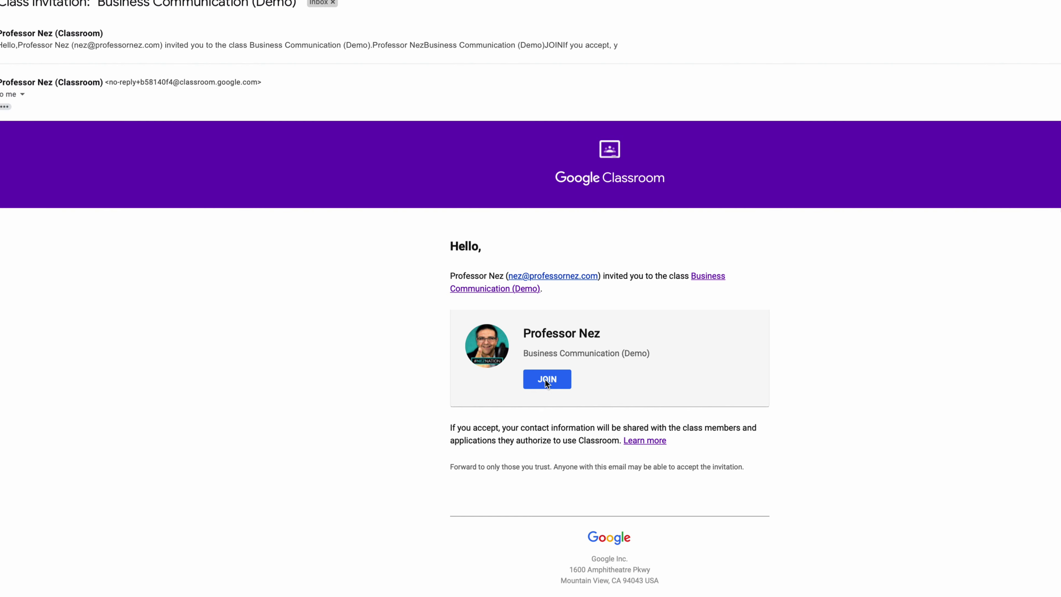
- Join Business Communication (Demo) from the invitation email
{"action": "left_click", "coordinate": [545, 379]}
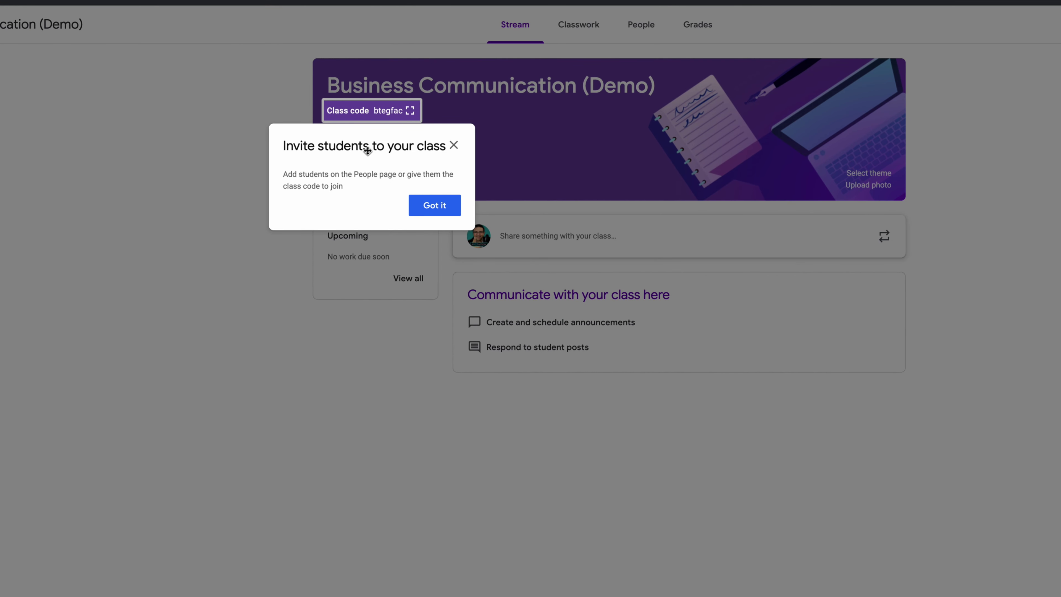
- Dismiss the "Invite students to your class" tip with Got it
{"action": "left_click", "coordinate": [433, 209]}
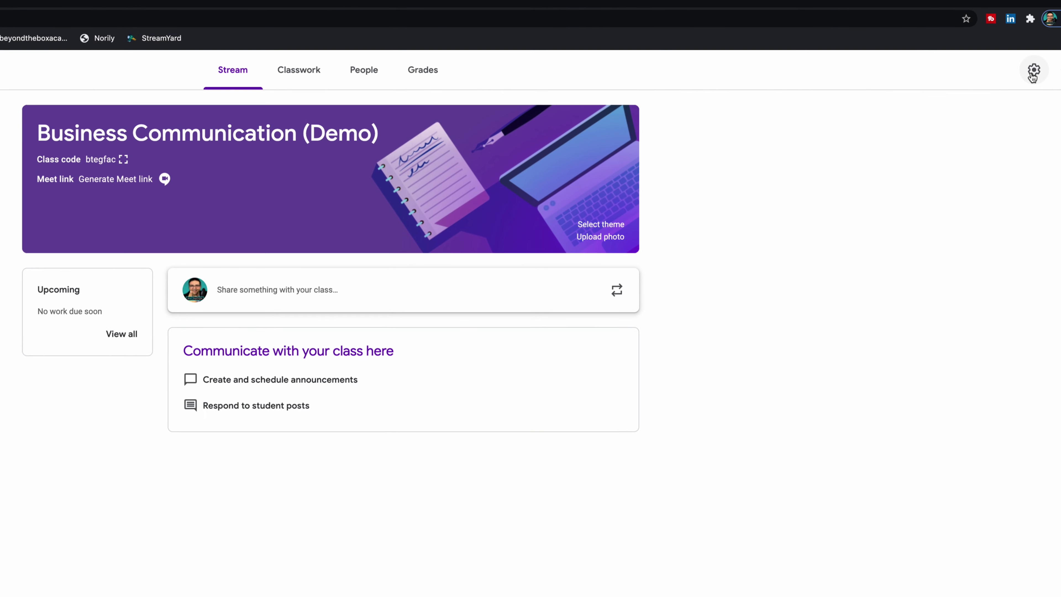
- In class settings, check the class code options and the Stream posting permissions dropdown
{"action": "left_click", "coordinate": [1033, 72]}
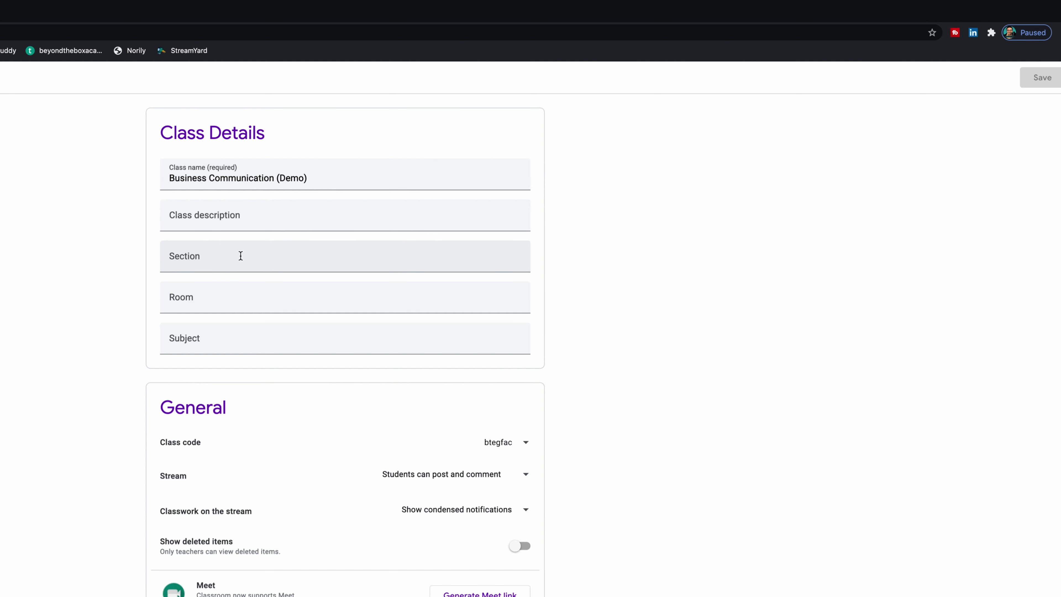
{"action": "left_click", "coordinate": [232, 350]}
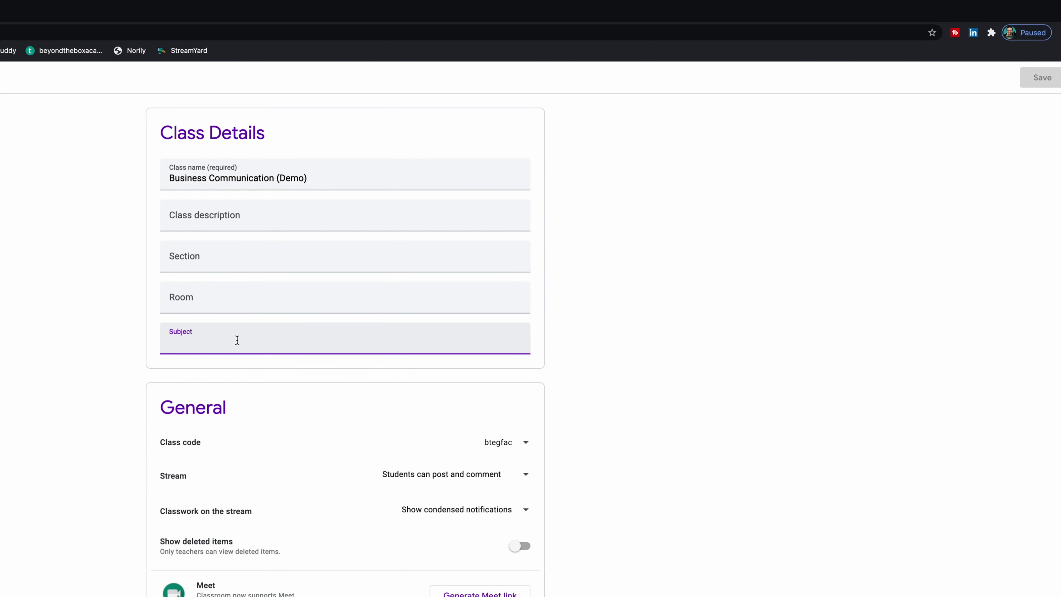
{"action": "scroll", "coordinate": [236, 340], "scroll_direction": "down", "scroll_amount": 3}
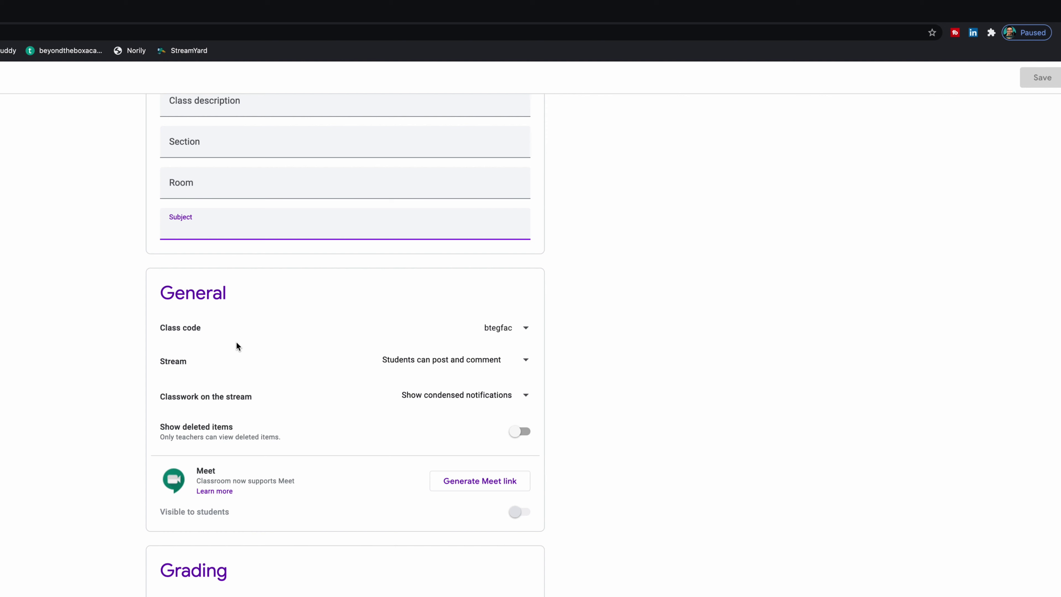
{"action": "left_click", "coordinate": [536, 330]}
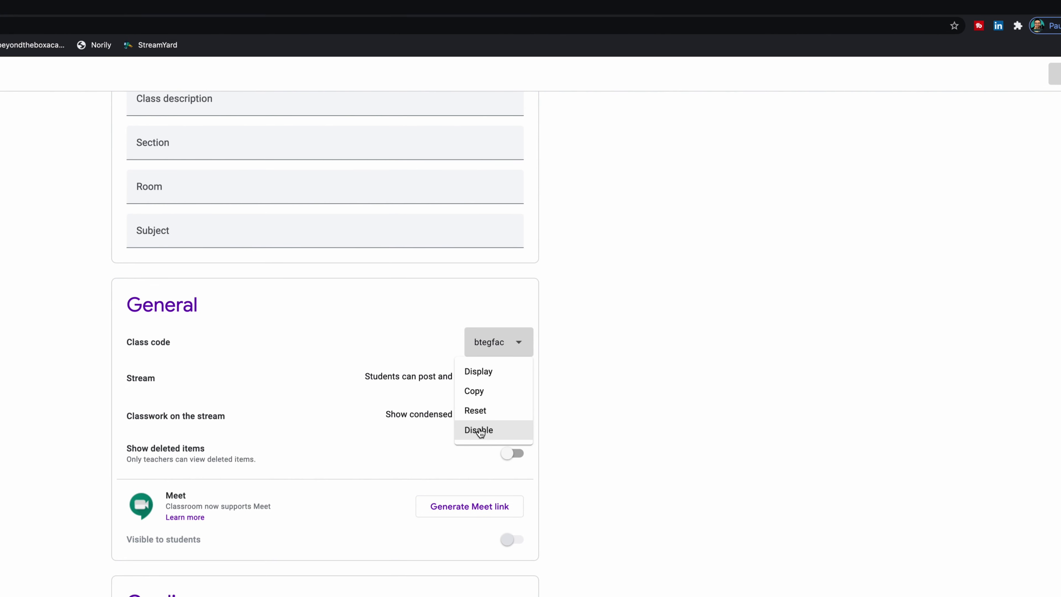
{"action": "left_click", "coordinate": [590, 407]}
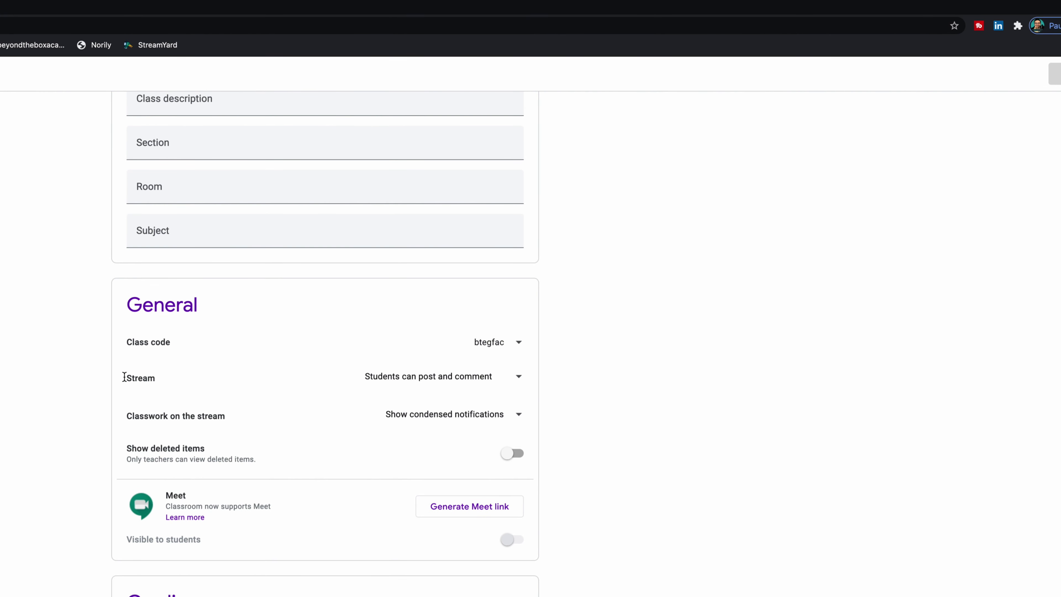
{"action": "left_click", "coordinate": [519, 379]}
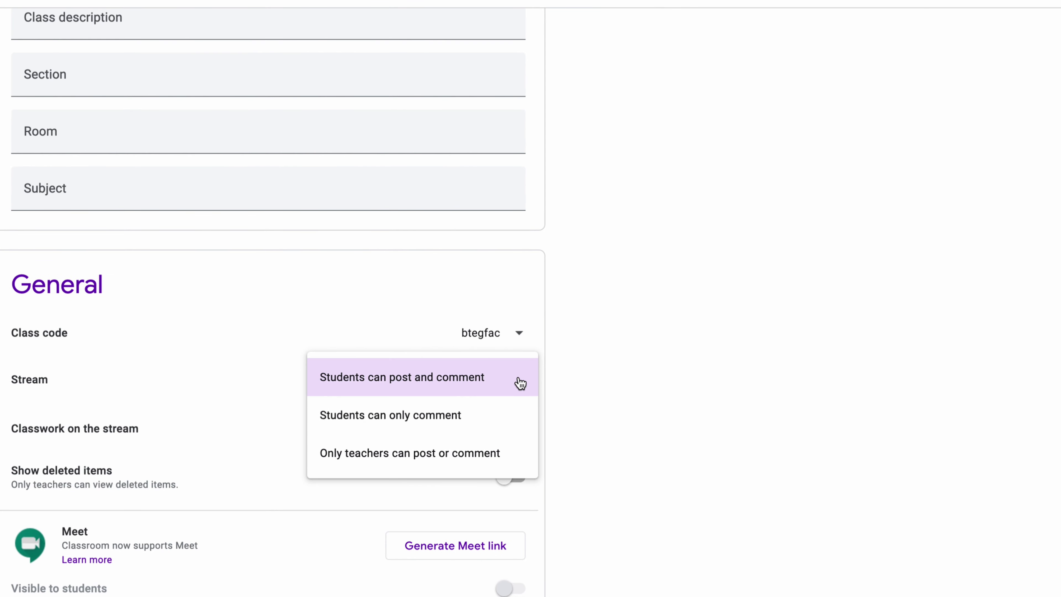
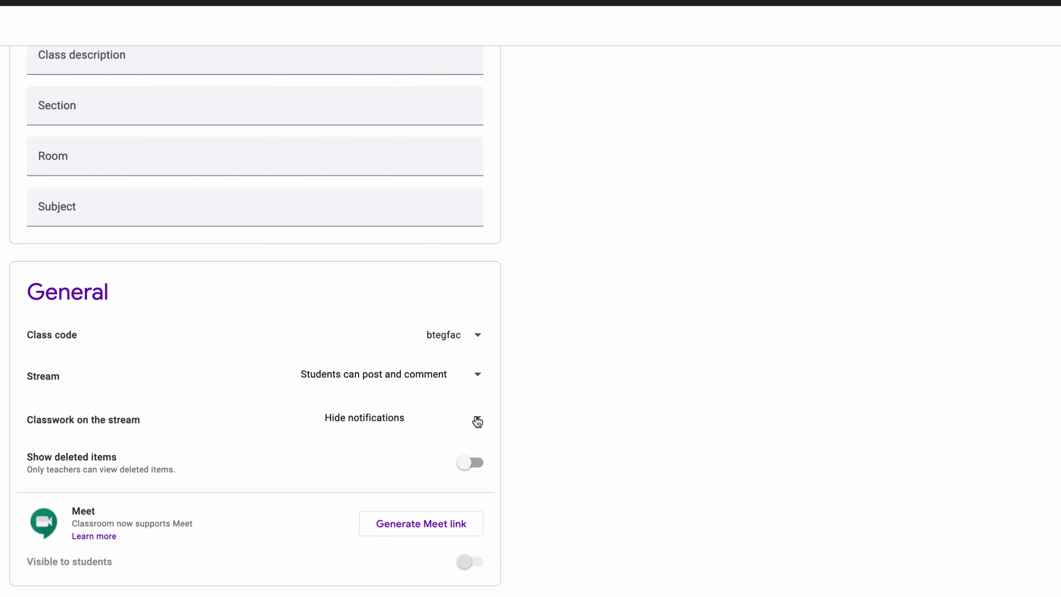
- Set Classwork on the stream to Show attachments and details, leaving Show deleted items off
{"action": "left_click", "coordinate": [478, 422]}
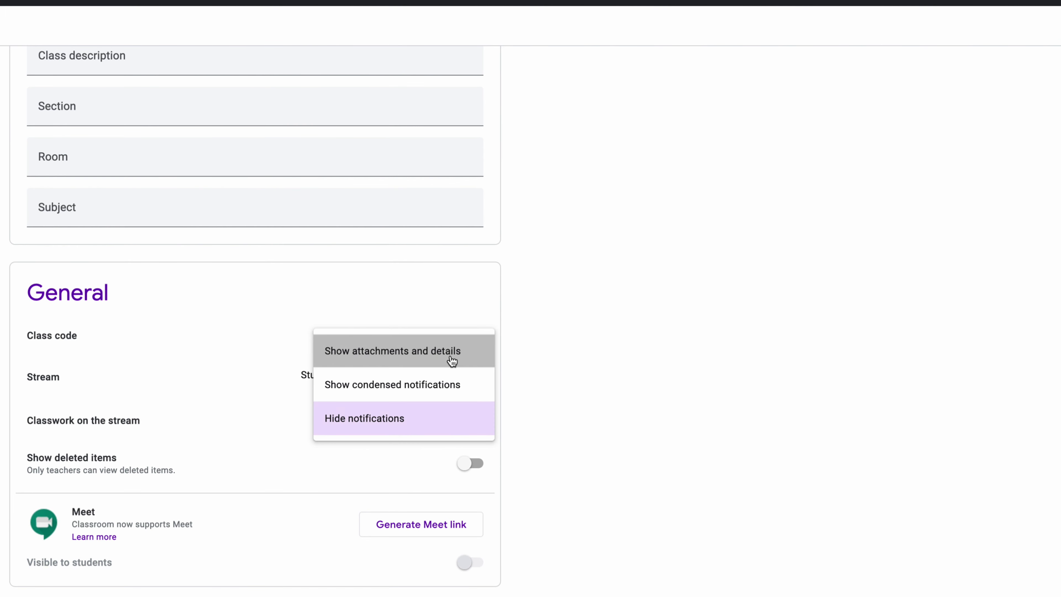
{"action": "left_click", "coordinate": [451, 360]}
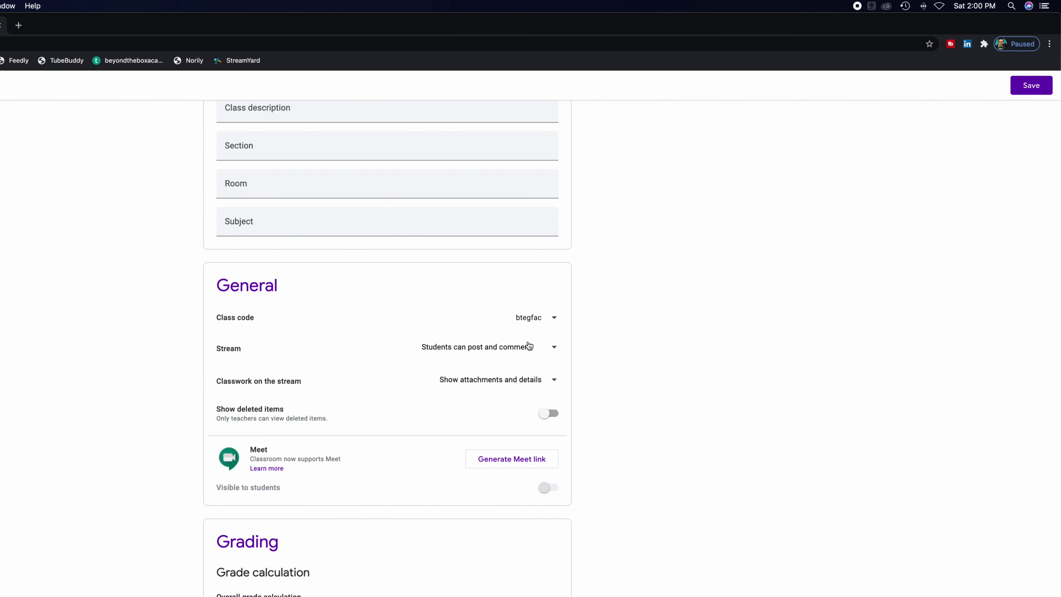
{"action": "scroll", "coordinate": [520, 407], "scroll_direction": "down", "scroll_amount": 1}
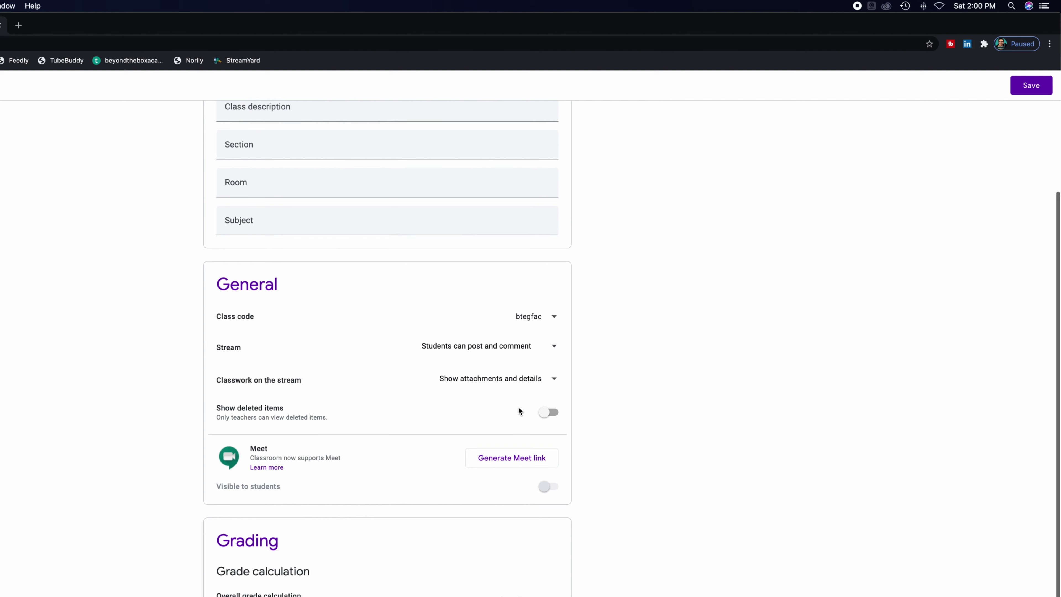
{"action": "left_click", "coordinate": [549, 413]}
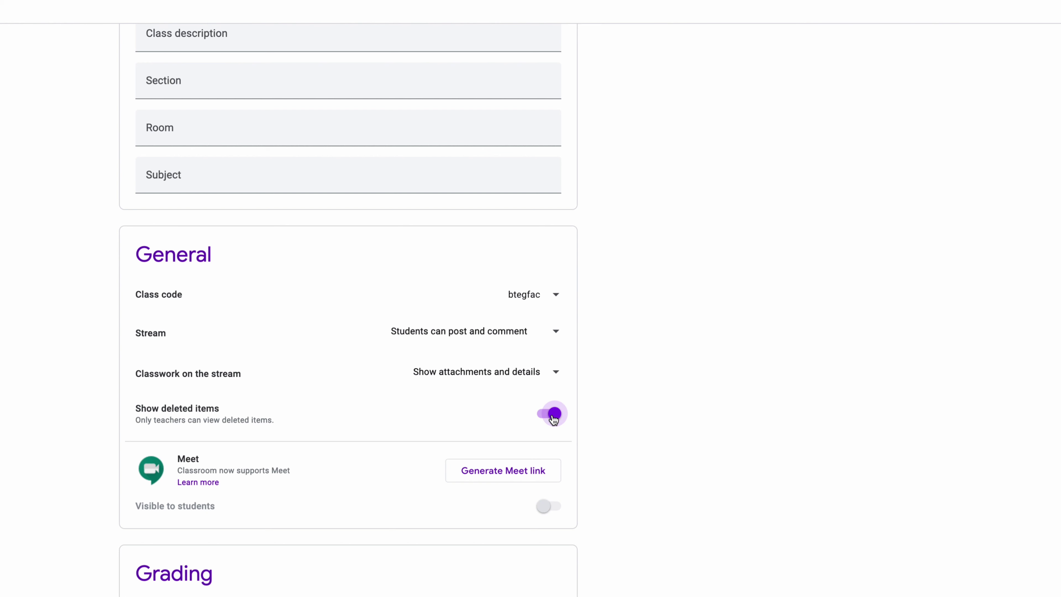
{"action": "left_click", "coordinate": [554, 418]}
{"action": "scroll", "coordinate": [187, 468], "scroll_direction": "down", "scroll_amount": 1}
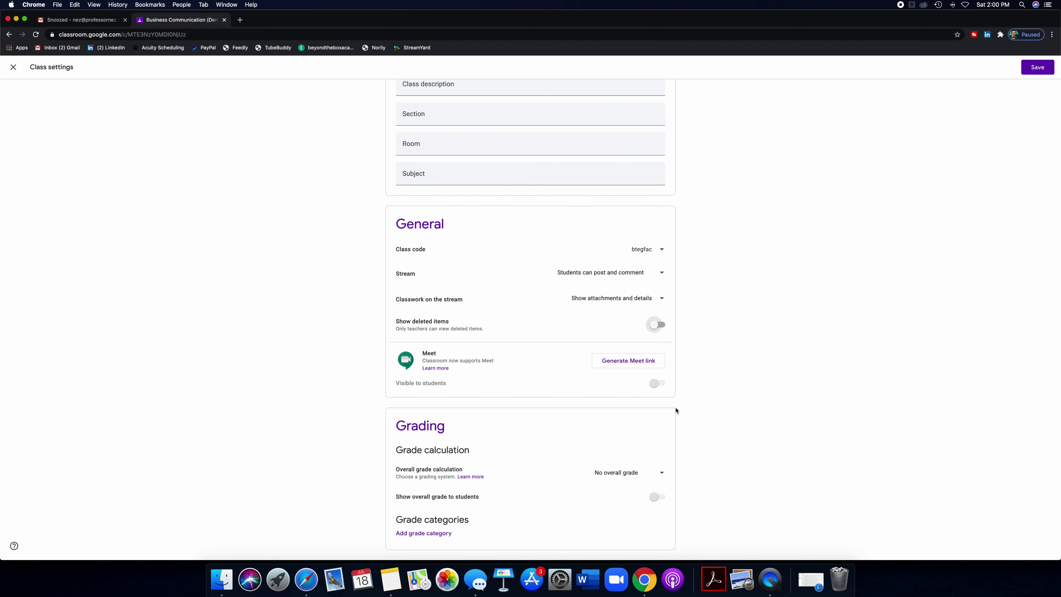
{"action": "scroll", "coordinate": [675, 408], "scroll_direction": "up", "scroll_amount": 3}
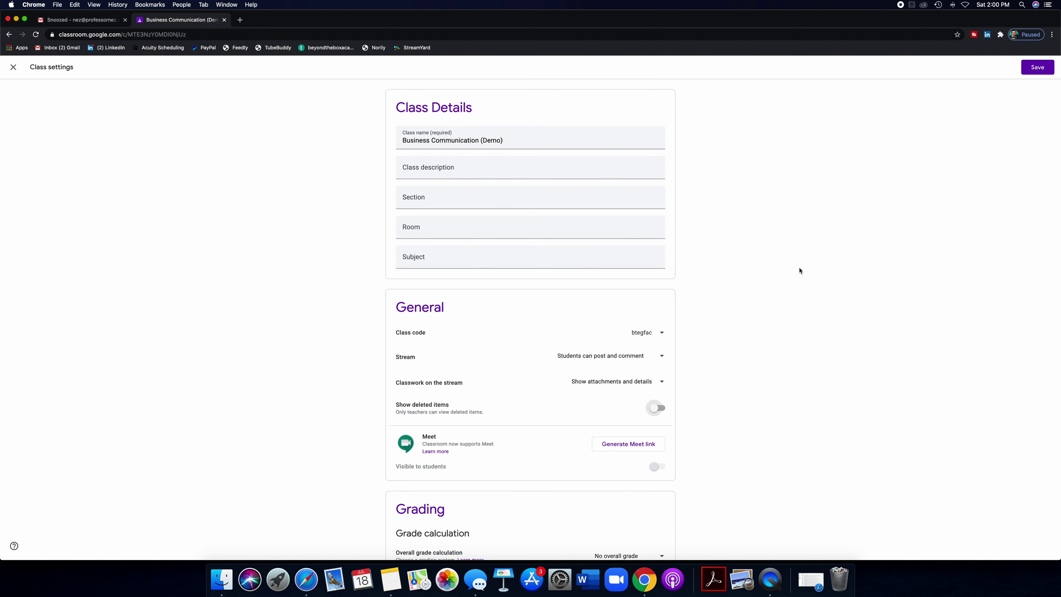
{"action": "scroll", "coordinate": [736, 315], "scroll_direction": "down", "scroll_amount": 2}
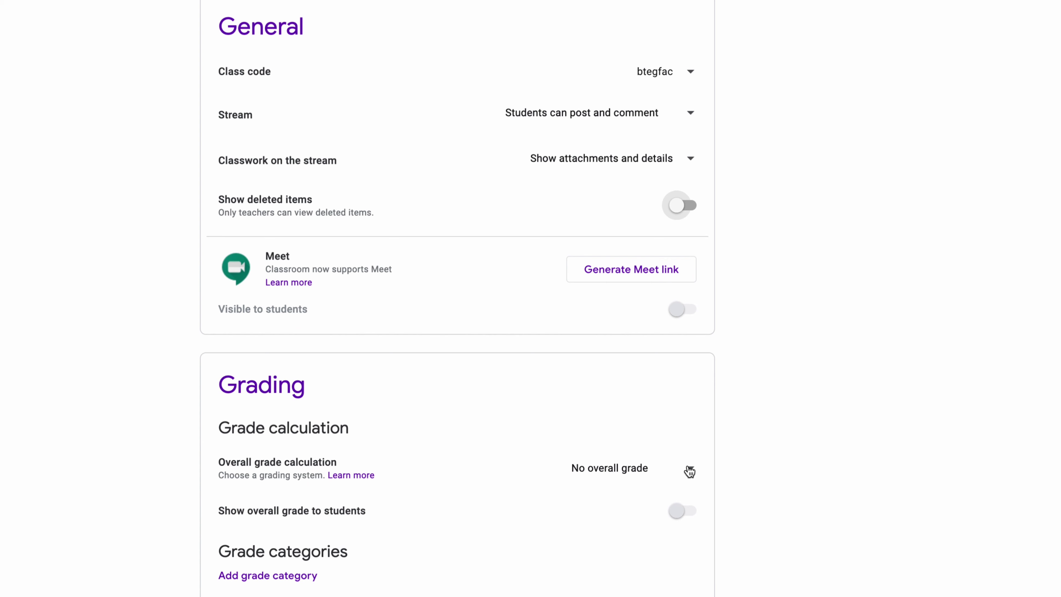
- Keep No overall grade as the grade calculation and add a new grade category row
{"action": "left_click", "coordinate": [689, 470]}
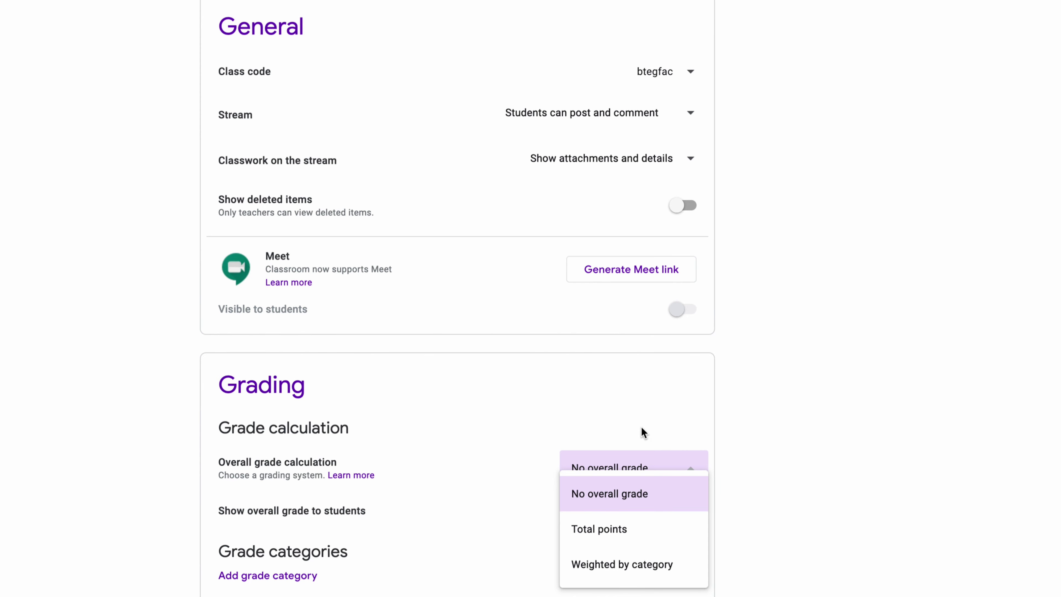
{"action": "left_click", "coordinate": [510, 416]}
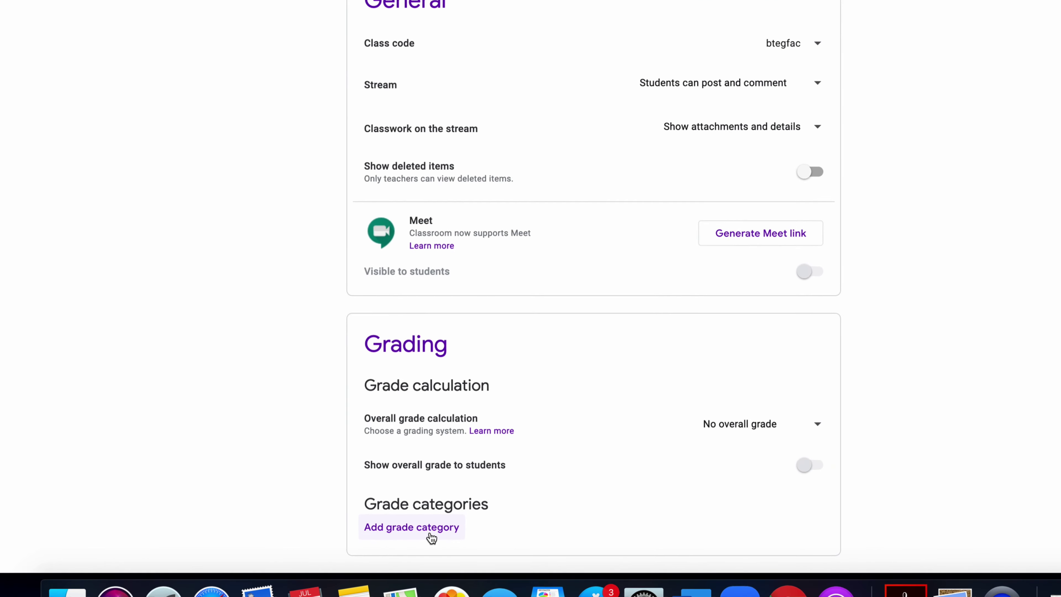
{"action": "left_click", "coordinate": [431, 528]}
{"action": "scroll", "coordinate": [494, 504], "scroll_direction": "down", "scroll_amount": 2}
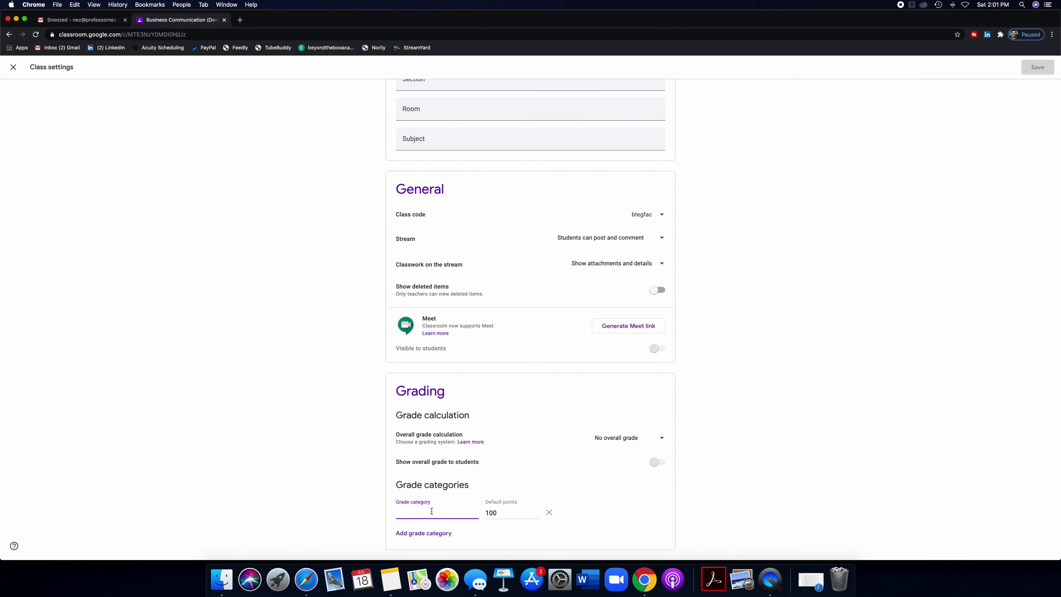
{"action": "scroll", "coordinate": [437, 476], "scroll_direction": "up", "scroll_amount": 3}
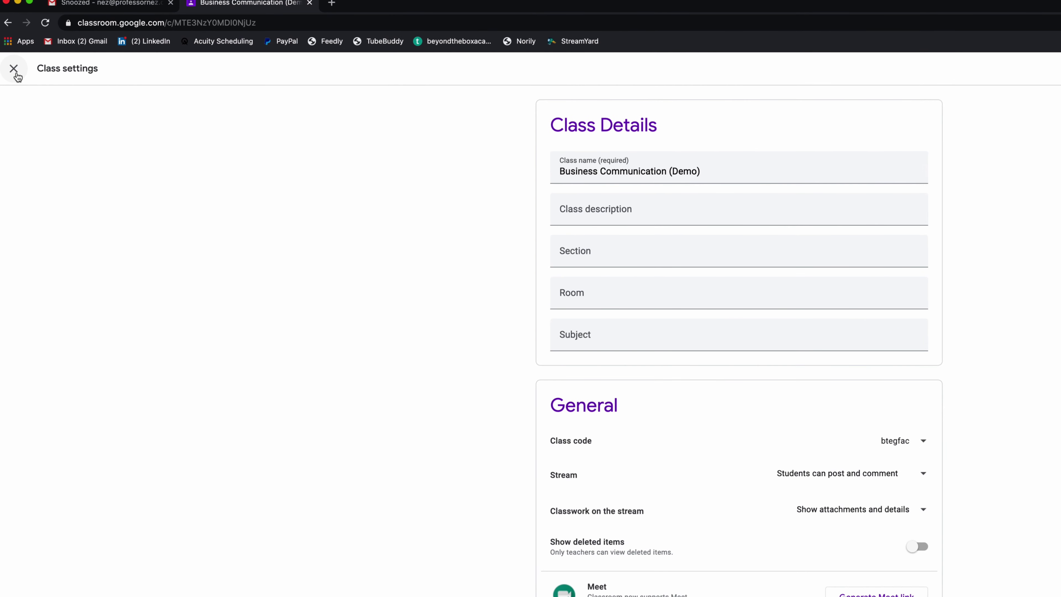
- Cancel discarding changes, delete the empty grade category, and save the class settings
{"action": "left_click", "coordinate": [14, 71]}
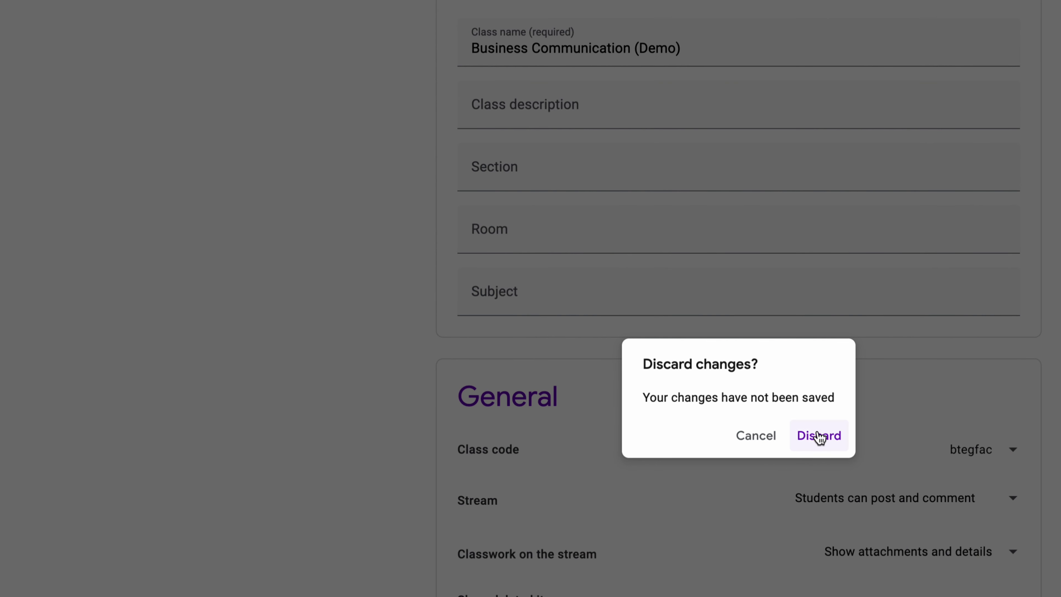
{"action": "left_click", "coordinate": [755, 437]}
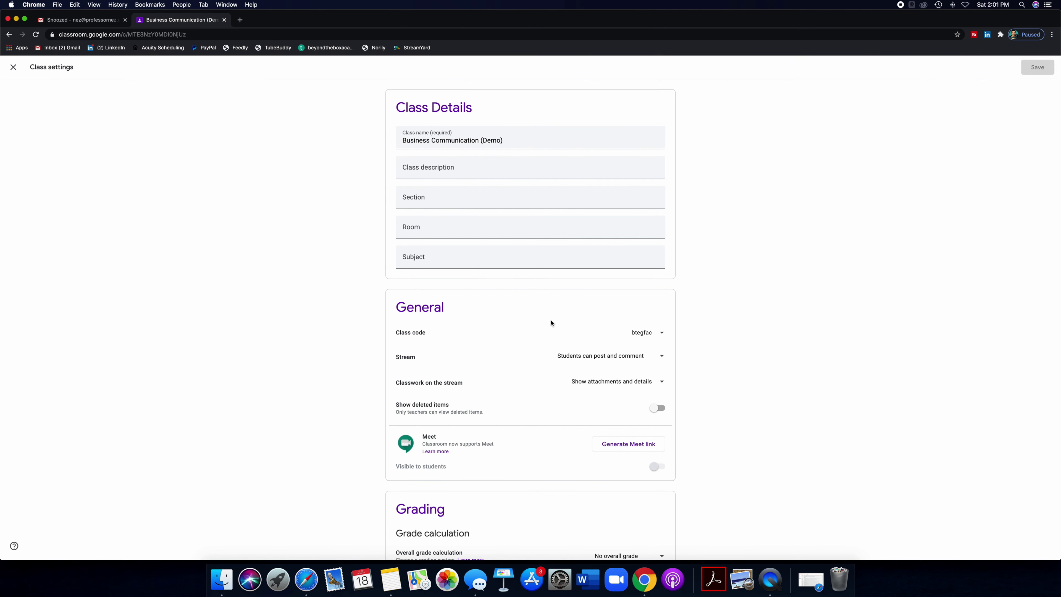
{"action": "scroll", "coordinate": [551, 323], "scroll_direction": "down", "scroll_amount": 3}
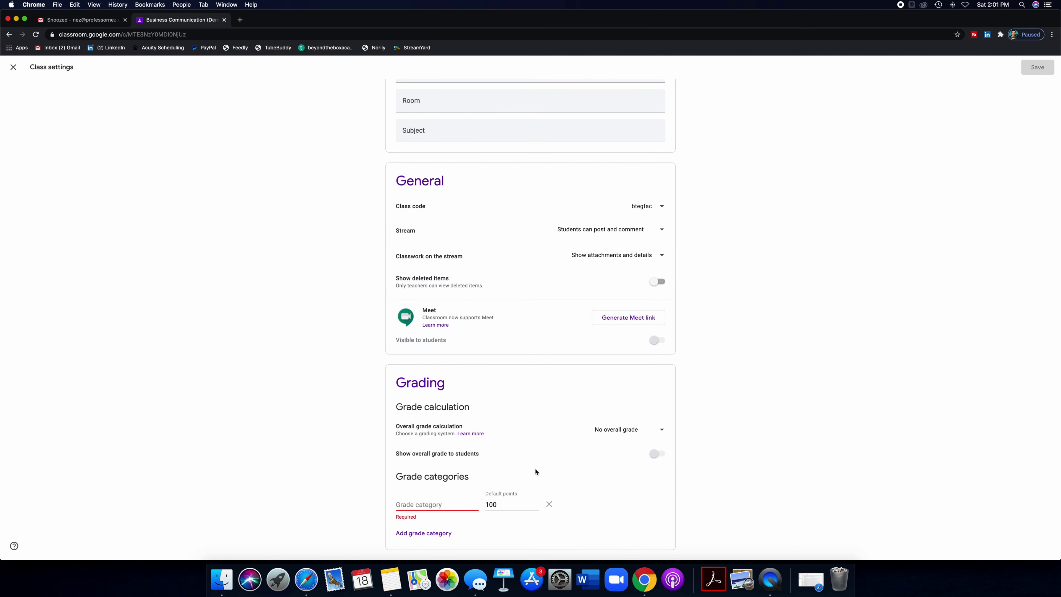
{"action": "left_click", "coordinate": [547, 505]}
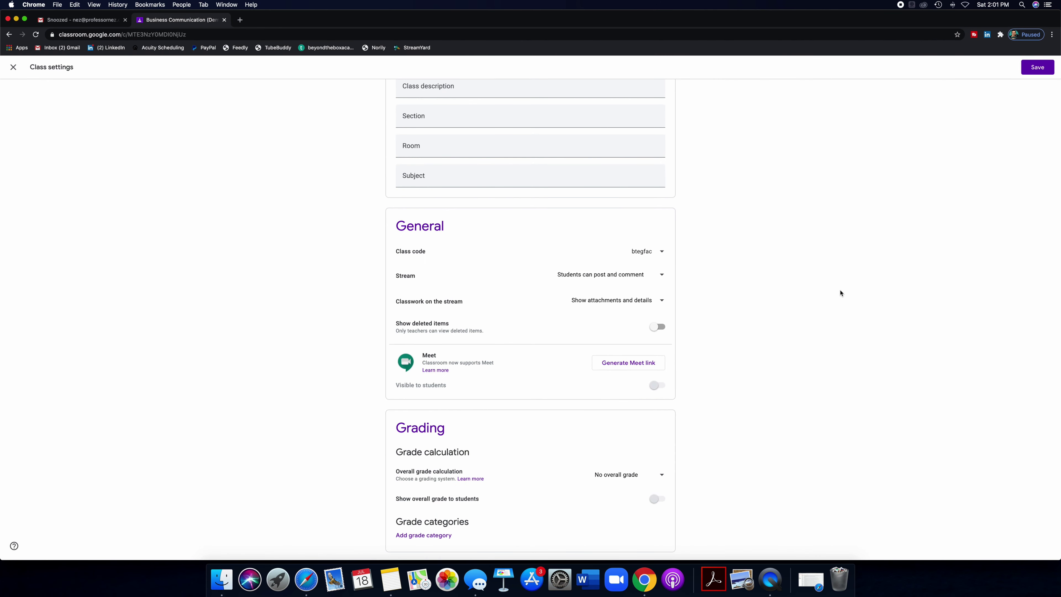
{"action": "left_click", "coordinate": [1038, 67]}
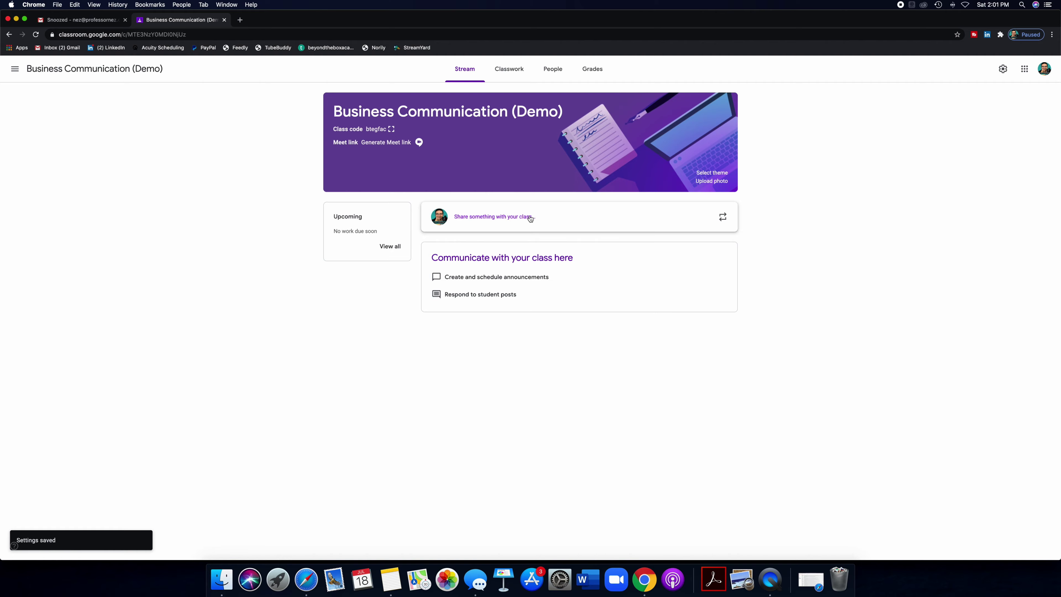
- Start a class announcement reading 'Welcome to Fall 2020 for Business Comm 101'
{"action": "left_click", "coordinate": [506, 217]}
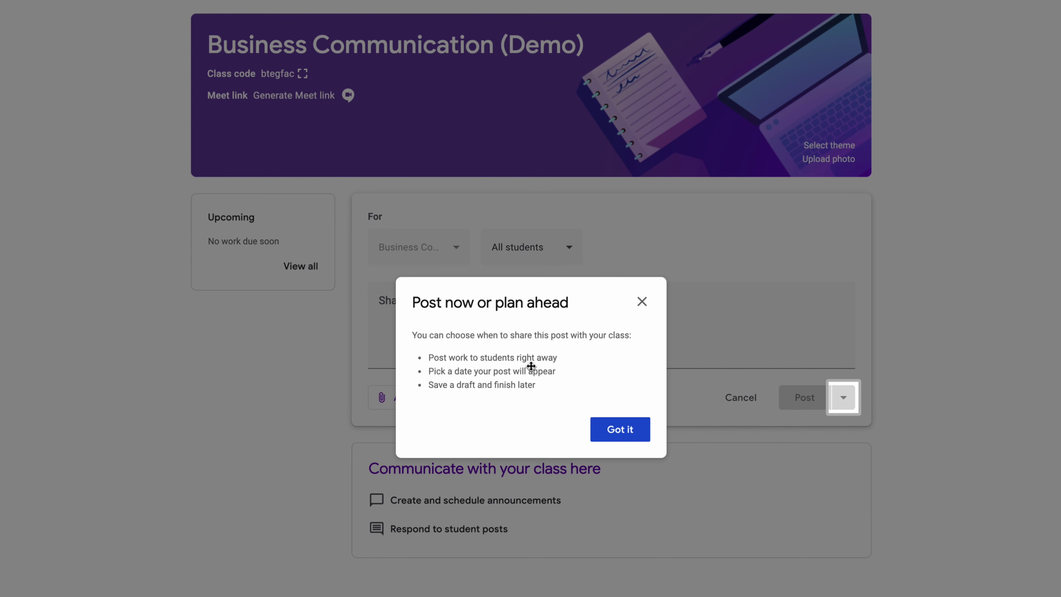
{"action": "left_click", "coordinate": [621, 434]}
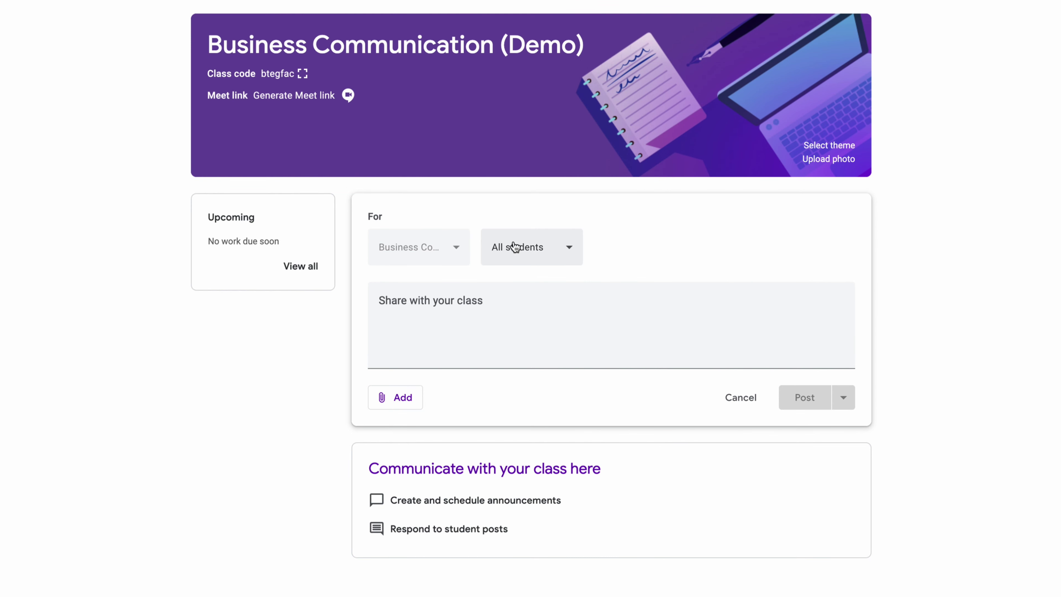
{"action": "left_click", "coordinate": [468, 311]}
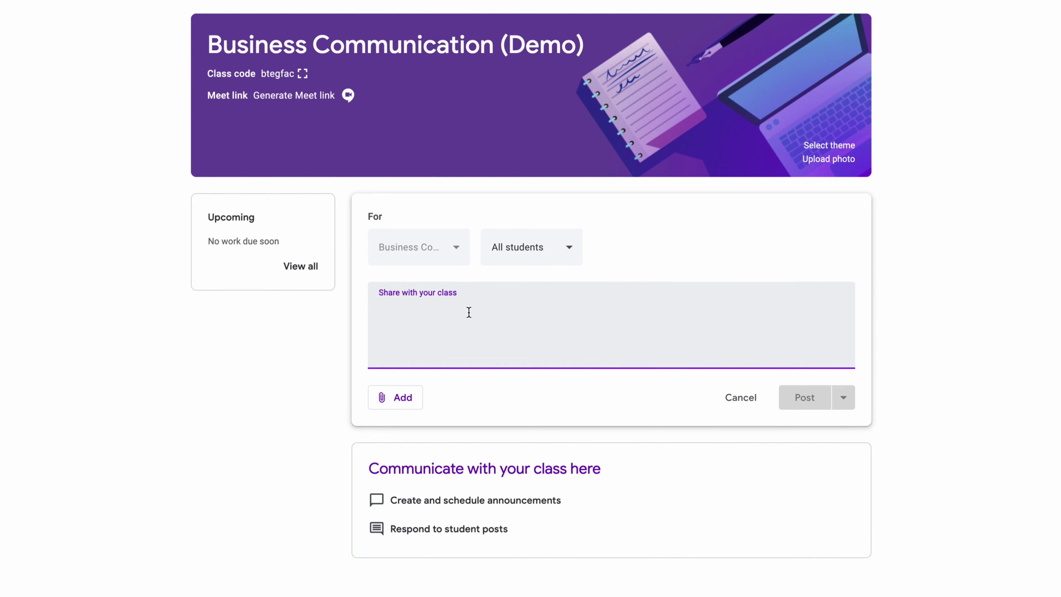
{"action": "type", "text": "Welcome"}
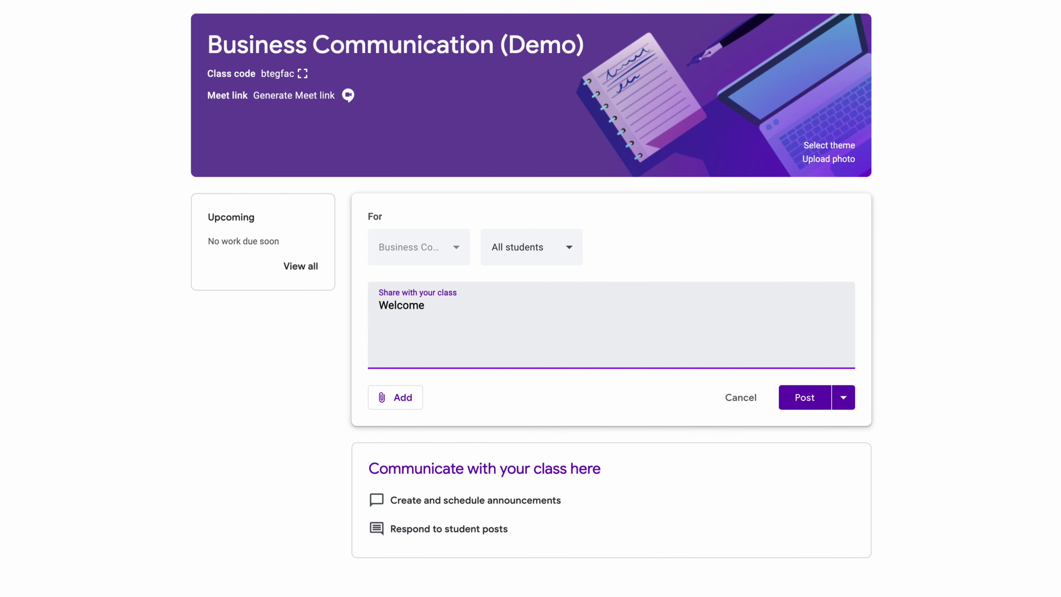
{"action": "type", "text": "to Fall 2020 for Busine"}
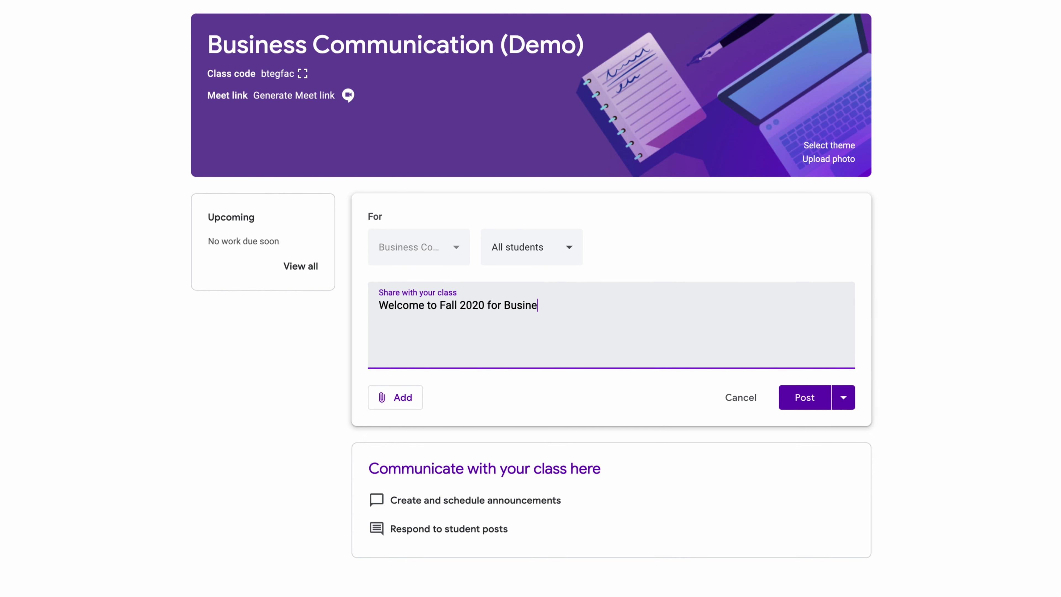
{"action": "type", "text": "ss Comm 101"}
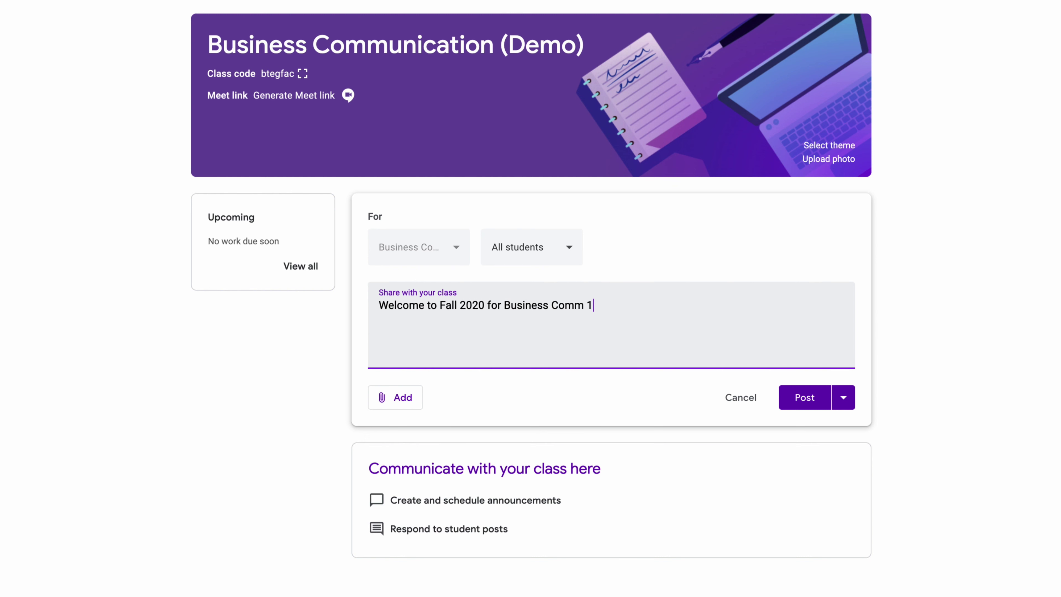
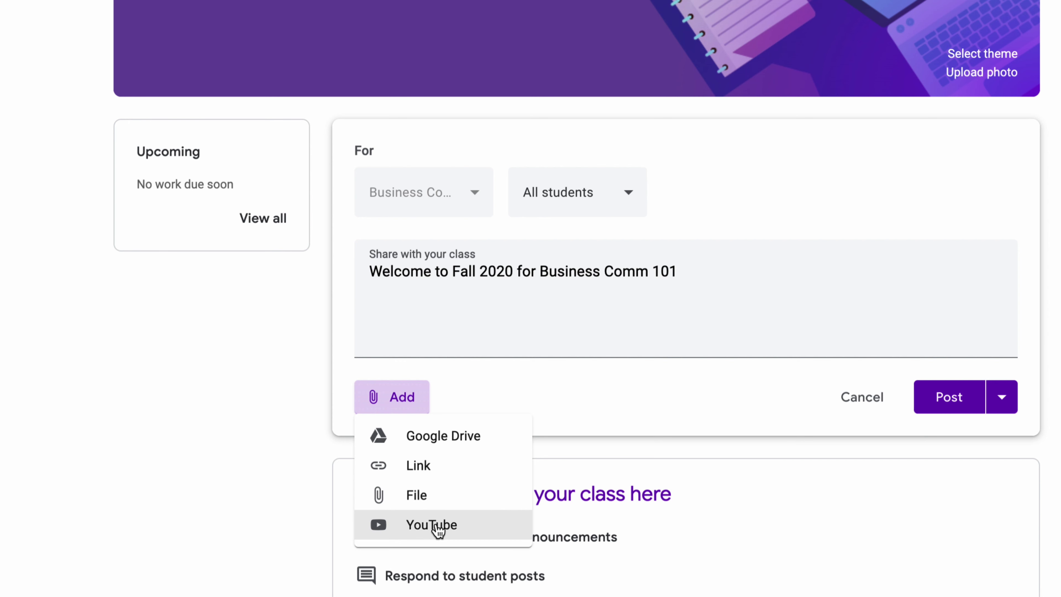
- Search YouTube for 'founding fathers' videos to attach to the announcement
{"action": "left_click", "coordinate": [437, 529]}
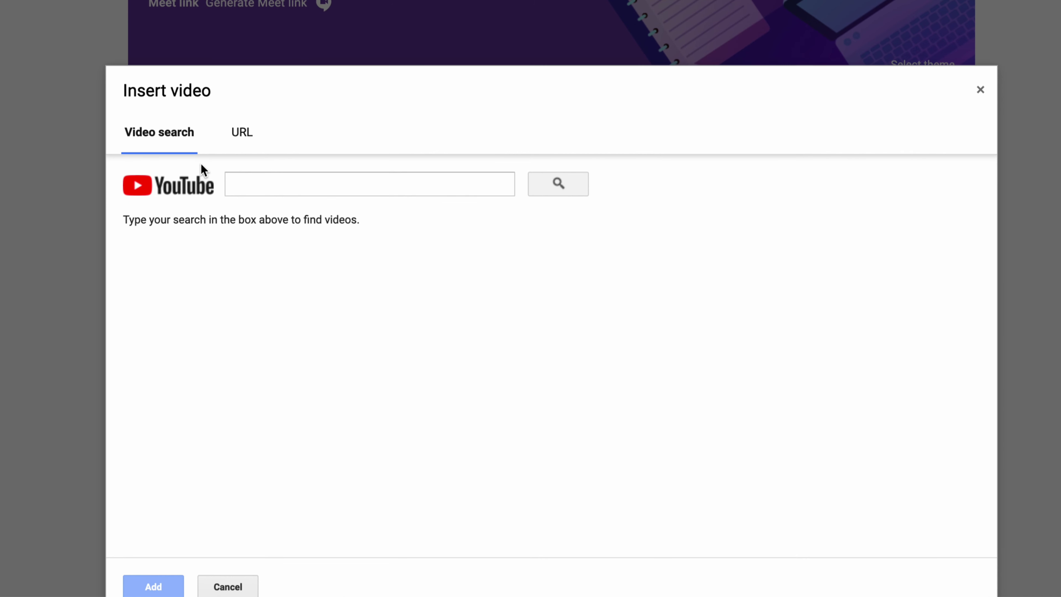
{"action": "left_click", "coordinate": [259, 185]}
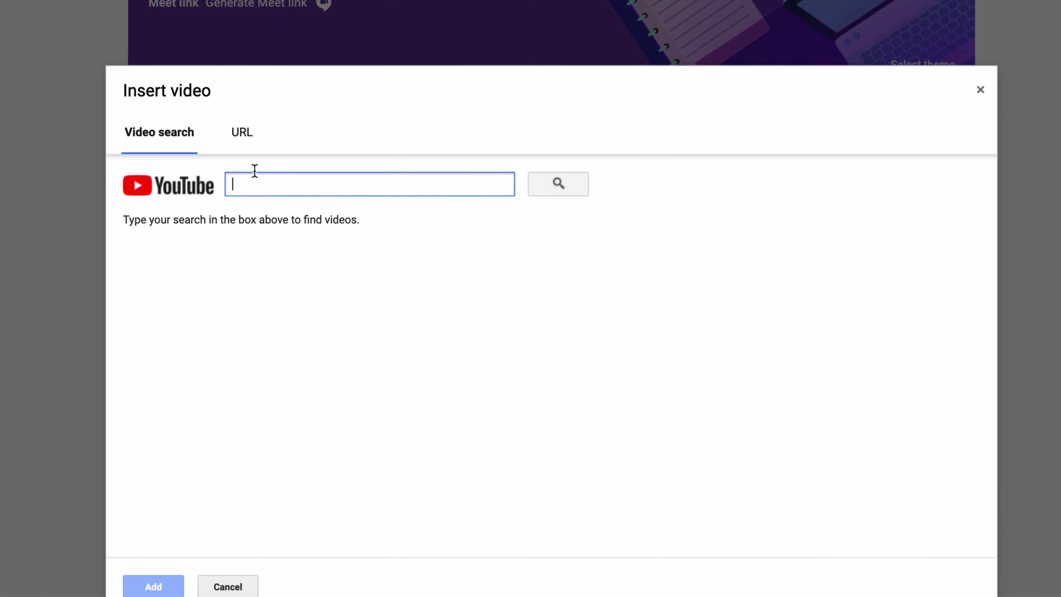
{"action": "left_click", "coordinate": [242, 132]}
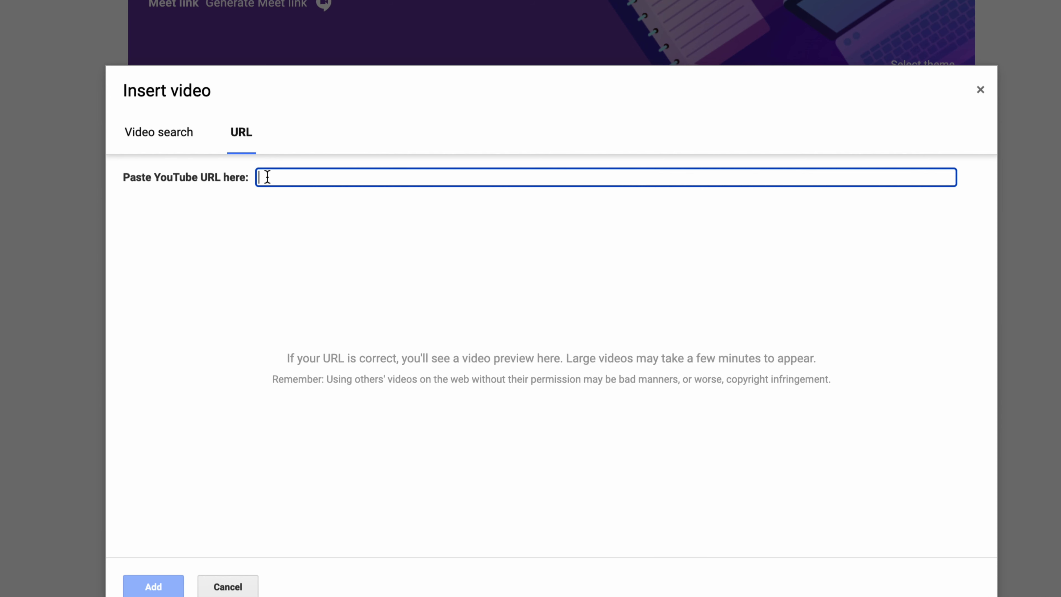
{"action": "left_click", "coordinate": [167, 141]}
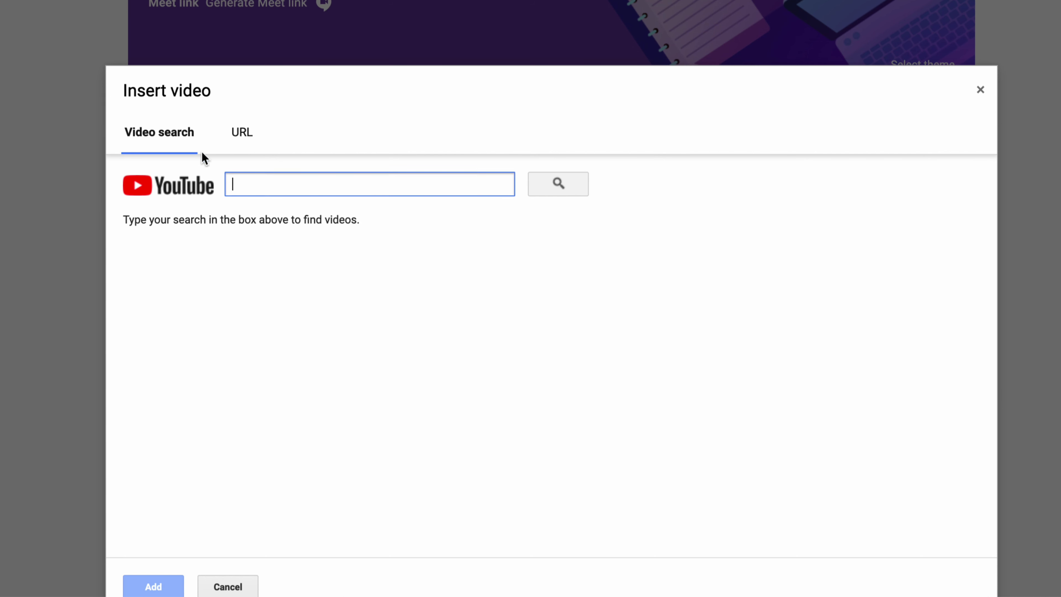
{"action": "type", "text": "foun"}
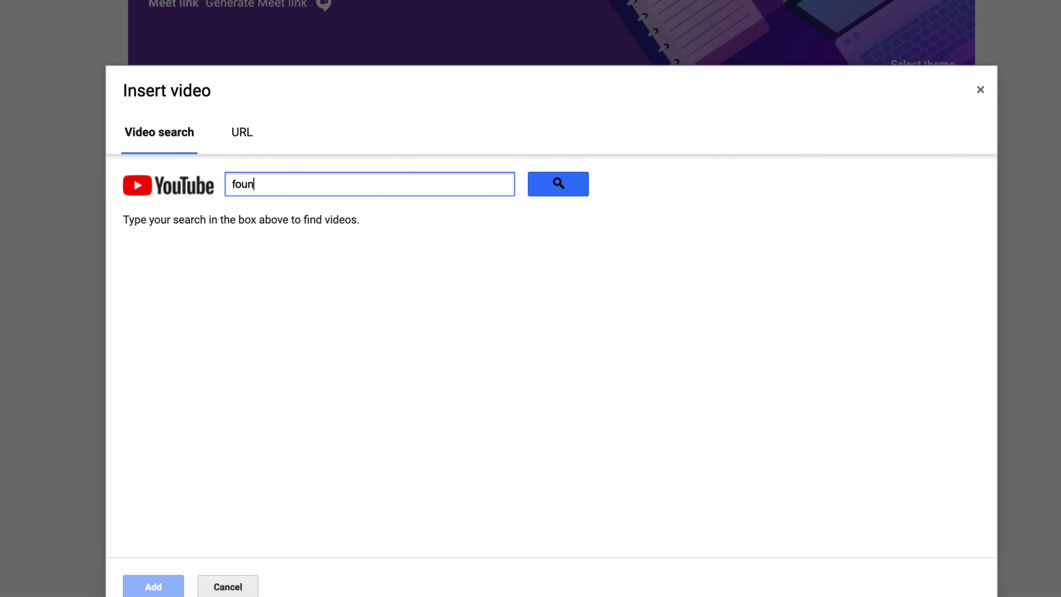
{"action": "type", "text": "ding fathers"}
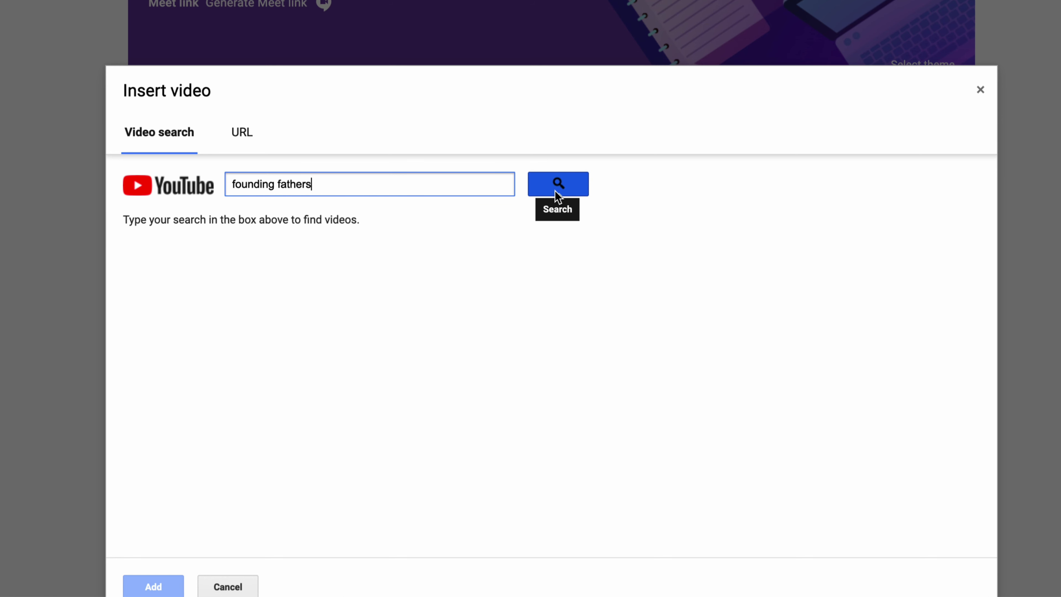
{"action": "left_click", "coordinate": [555, 191]}
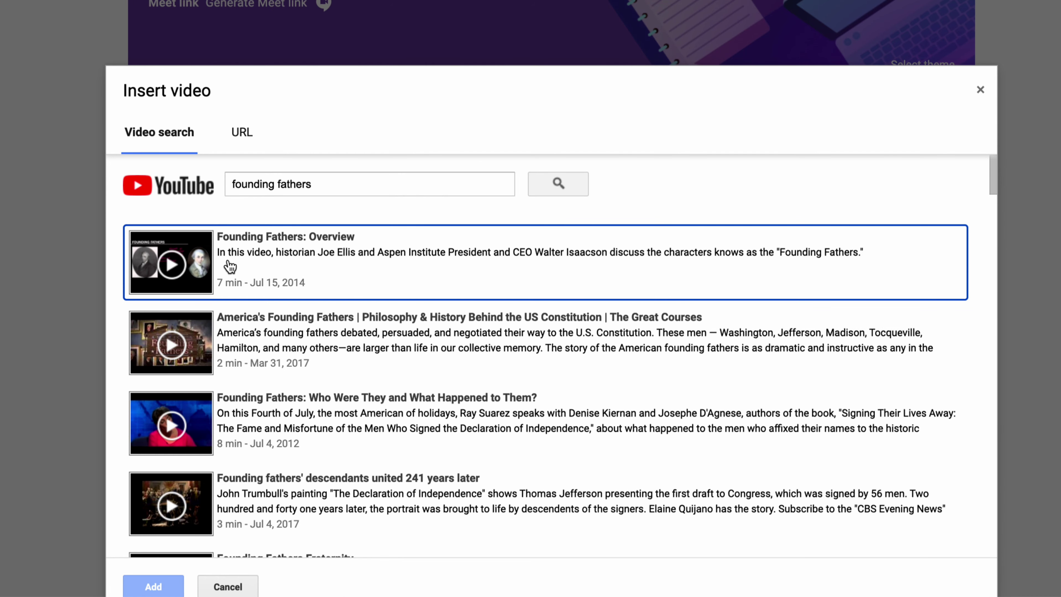
- Attach the 'Alexander Hamilton: Founding Father and American Statesman | Biography' video
{"action": "scroll", "coordinate": [284, 330], "scroll_direction": "down", "scroll_amount": 5}
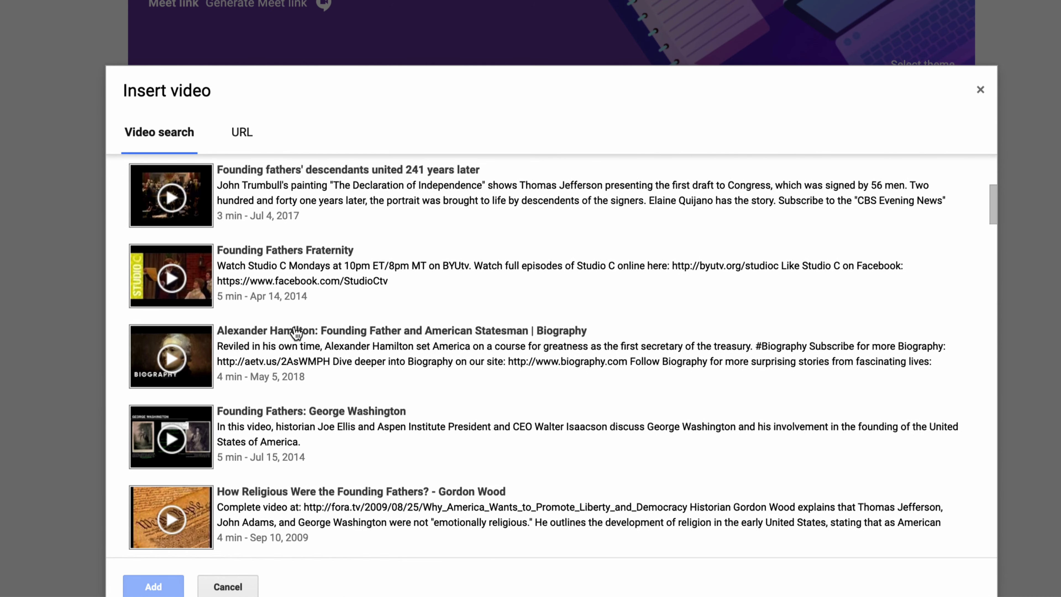
{"action": "scroll", "coordinate": [295, 333], "scroll_direction": "down", "scroll_amount": 1}
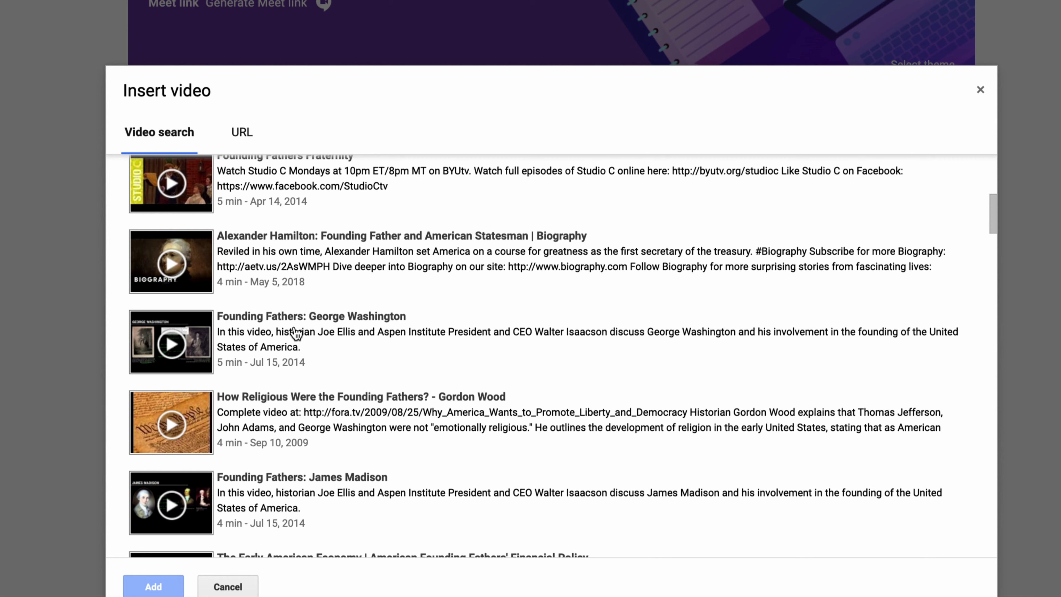
{"action": "left_click", "coordinate": [355, 246]}
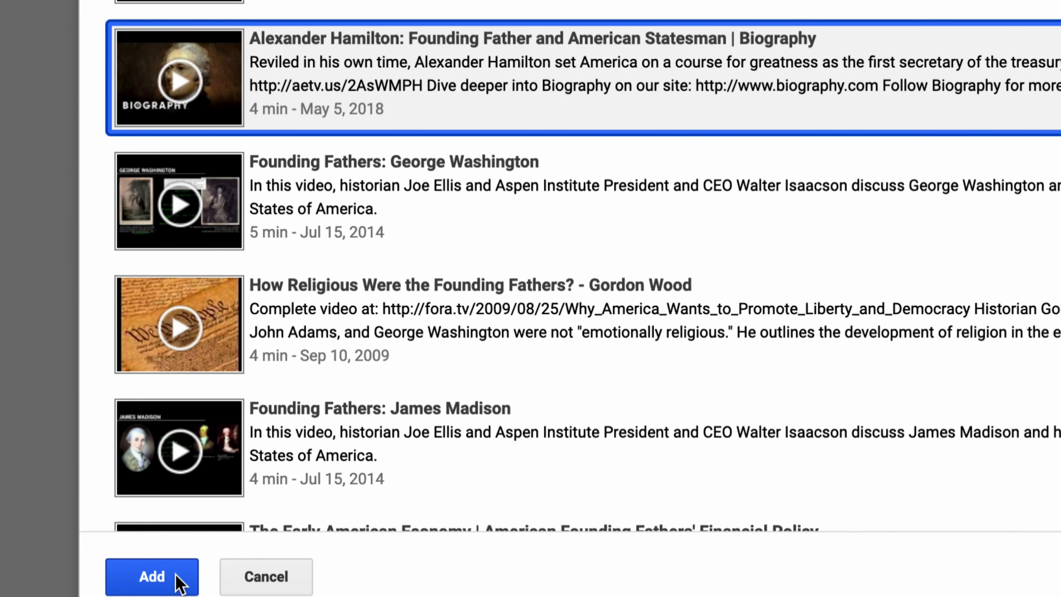
{"action": "left_click", "coordinate": [176, 569]}
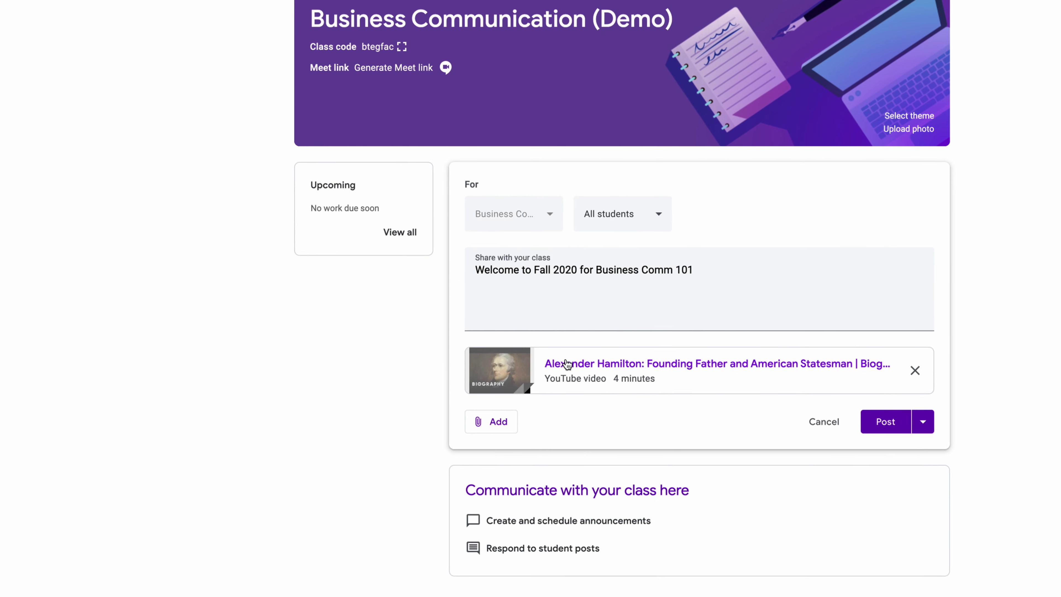
- Return to the announcement draft and bring up the Add attachment menu
{"action": "left_click", "coordinate": [587, 295]}
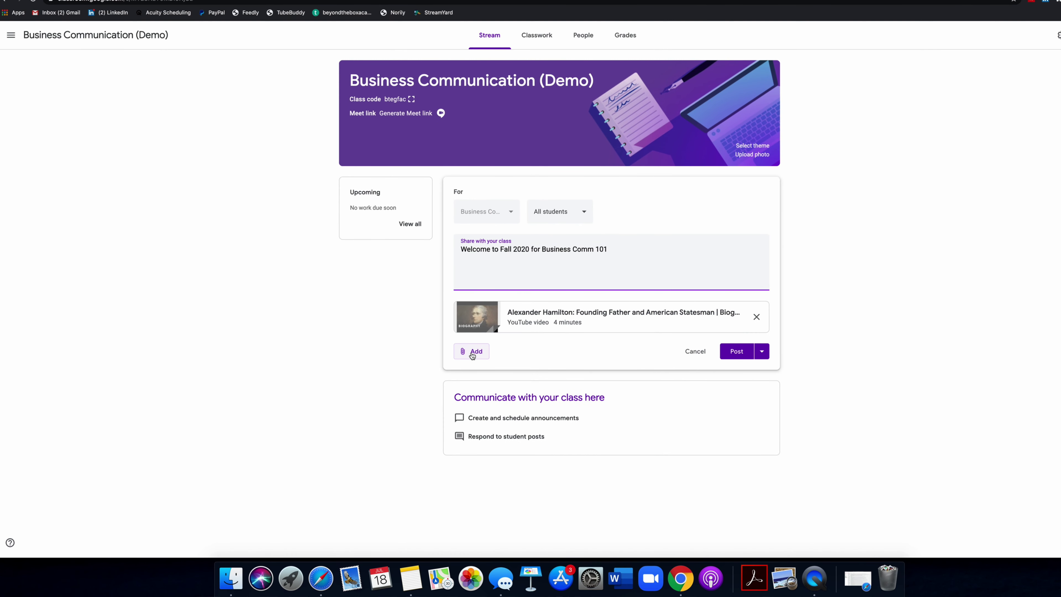
{"action": "left_click", "coordinate": [475, 354]}
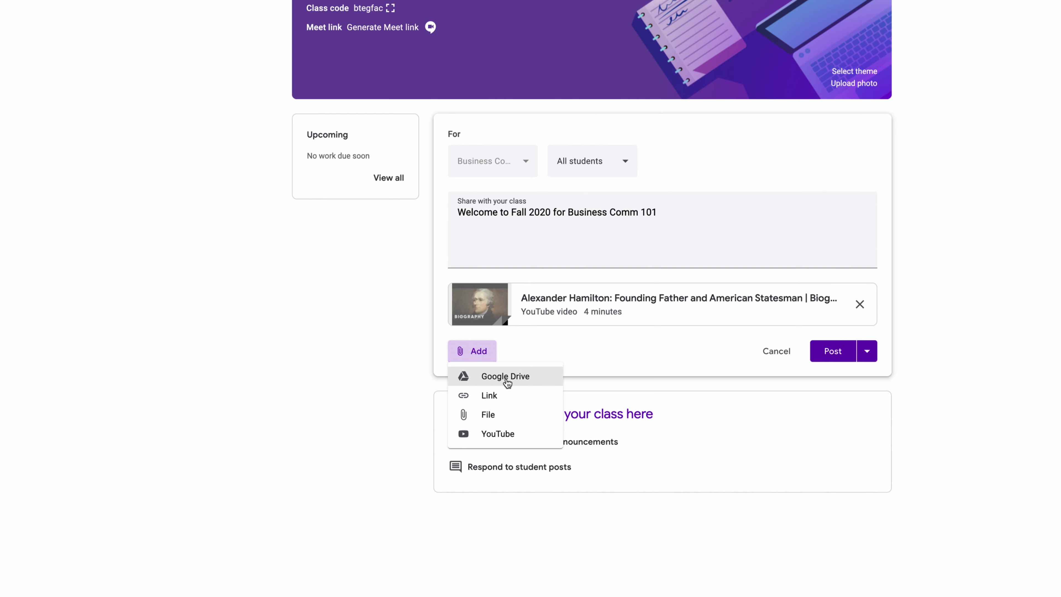
- Attach the 'Resume - 2020' Google Doc from Drive to the announcement
{"action": "left_click", "coordinate": [506, 378]}
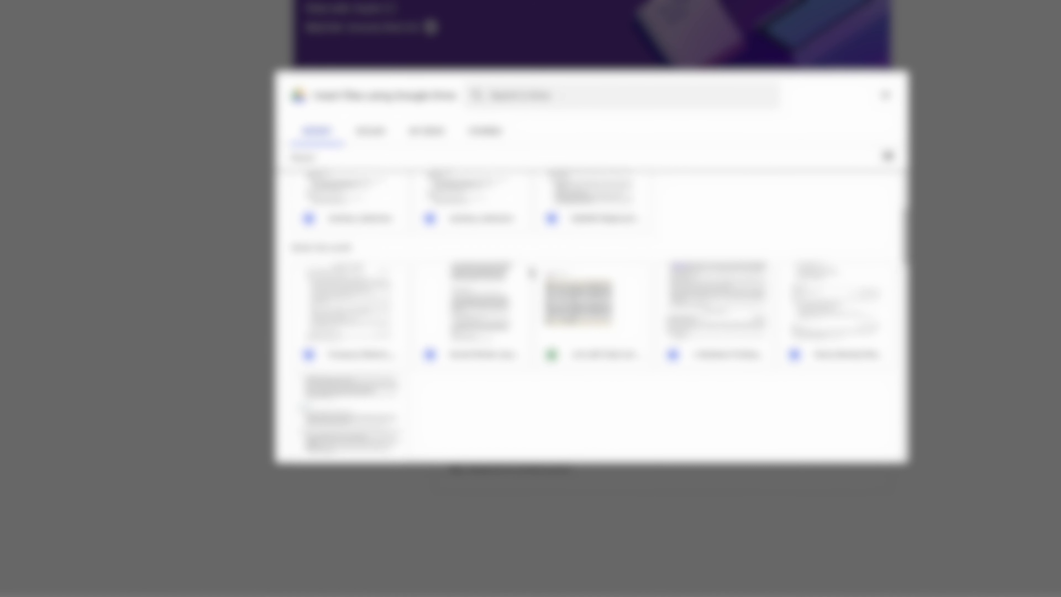
{"action": "scroll", "coordinate": [531, 273], "scroll_direction": "down", "scroll_amount": 3}
{"action": "scroll", "coordinate": [531, 273], "scroll_direction": "down", "scroll_amount": 5}
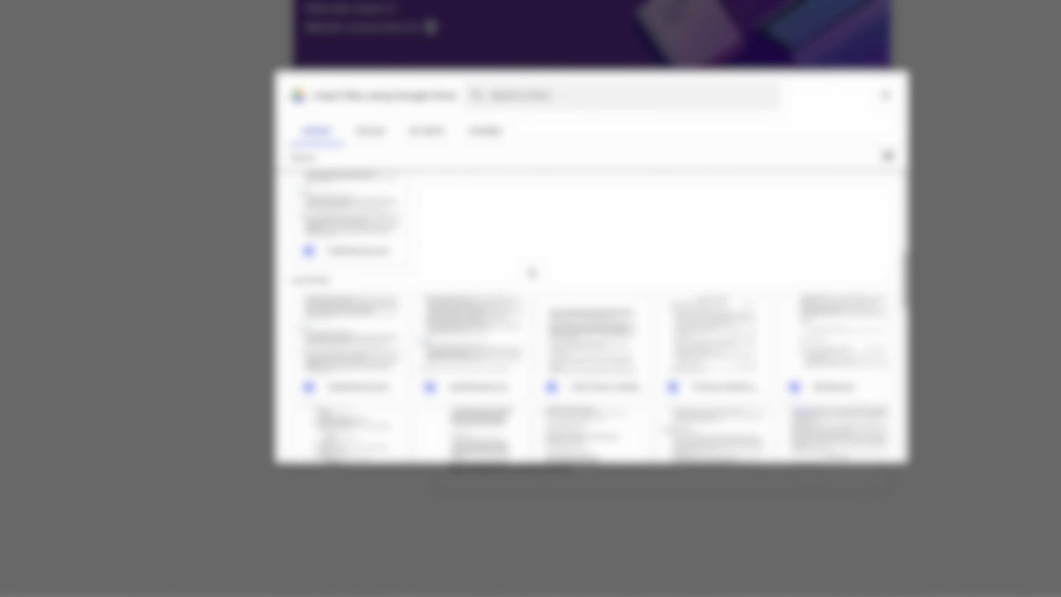
{"action": "scroll", "coordinate": [532, 273], "scroll_direction": "down", "scroll_amount": 2}
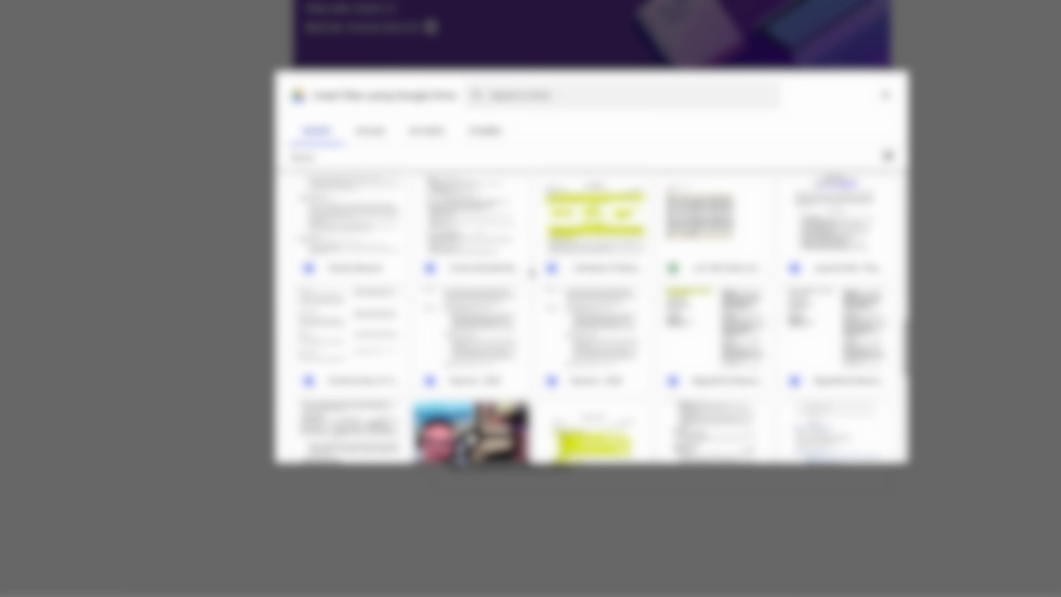
{"action": "left_click", "coordinate": [504, 309]}
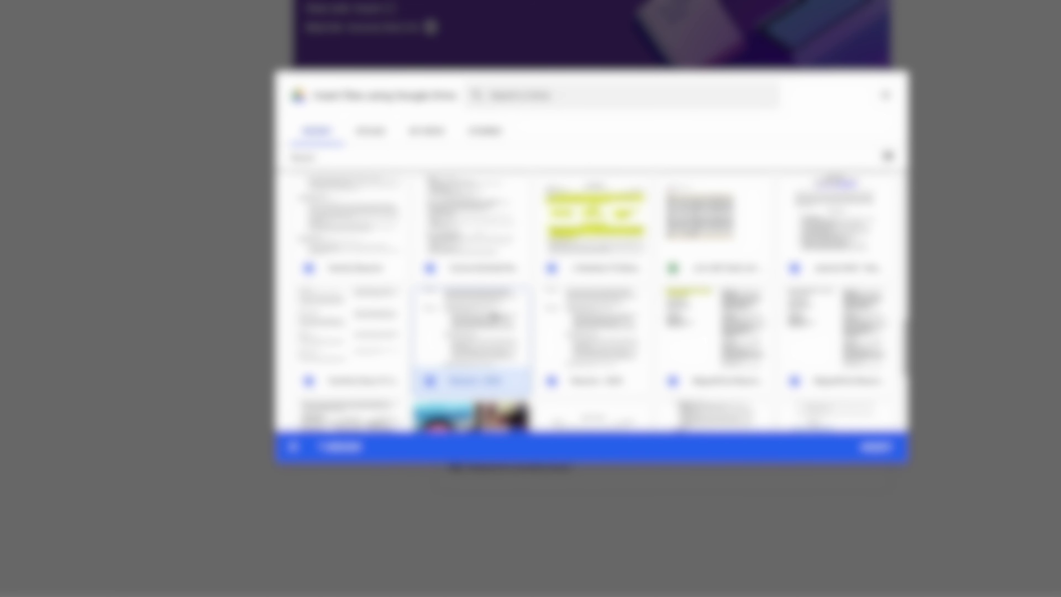
{"action": "left_click", "coordinate": [875, 446]}
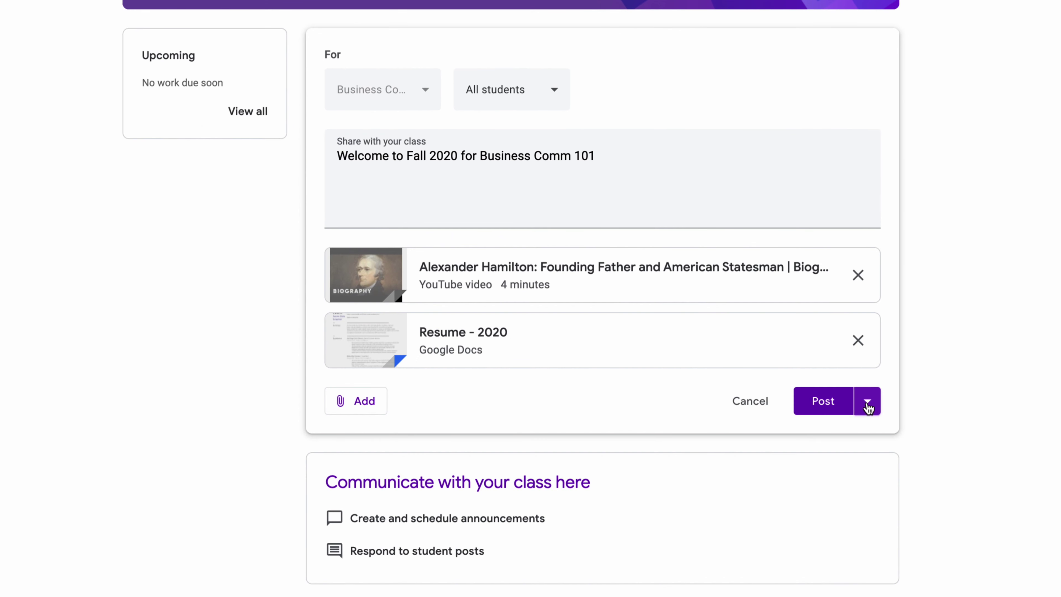
{"action": "left_click", "coordinate": [868, 407]}
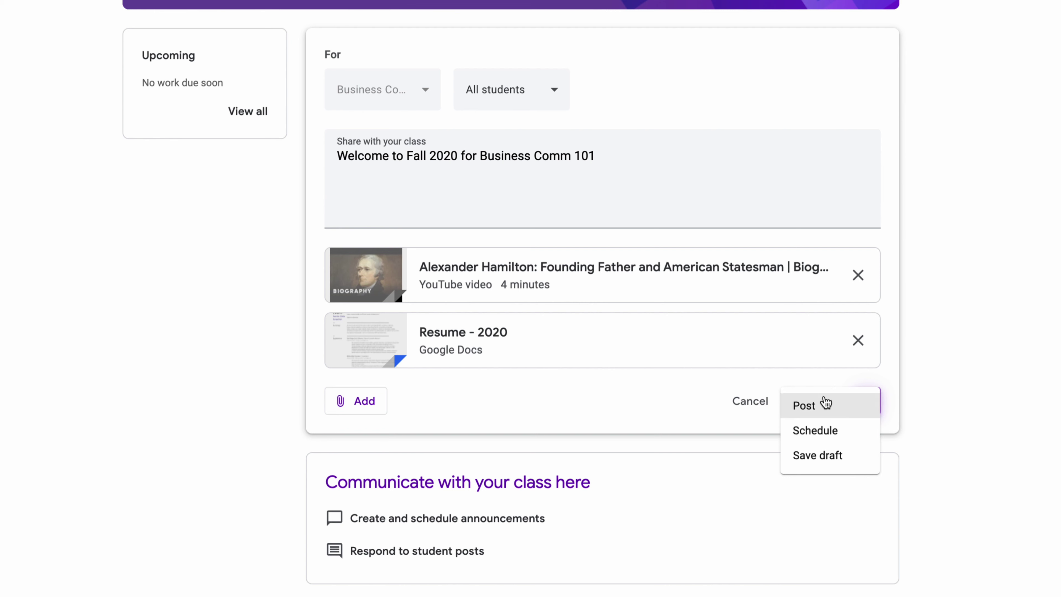
{"action": "left_click", "coordinate": [818, 433]}
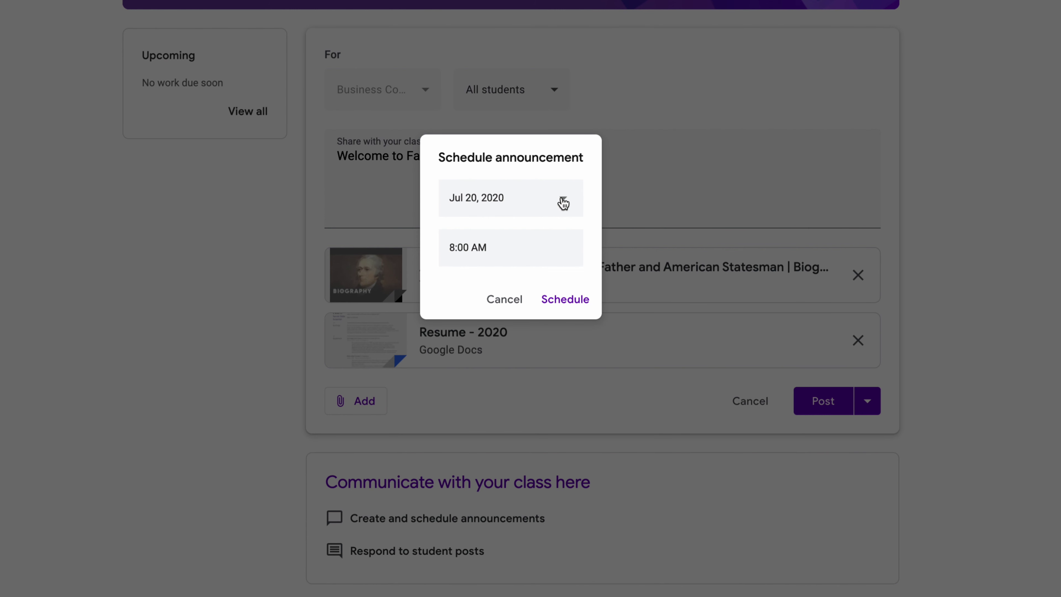
{"action": "left_click", "coordinate": [562, 203]}
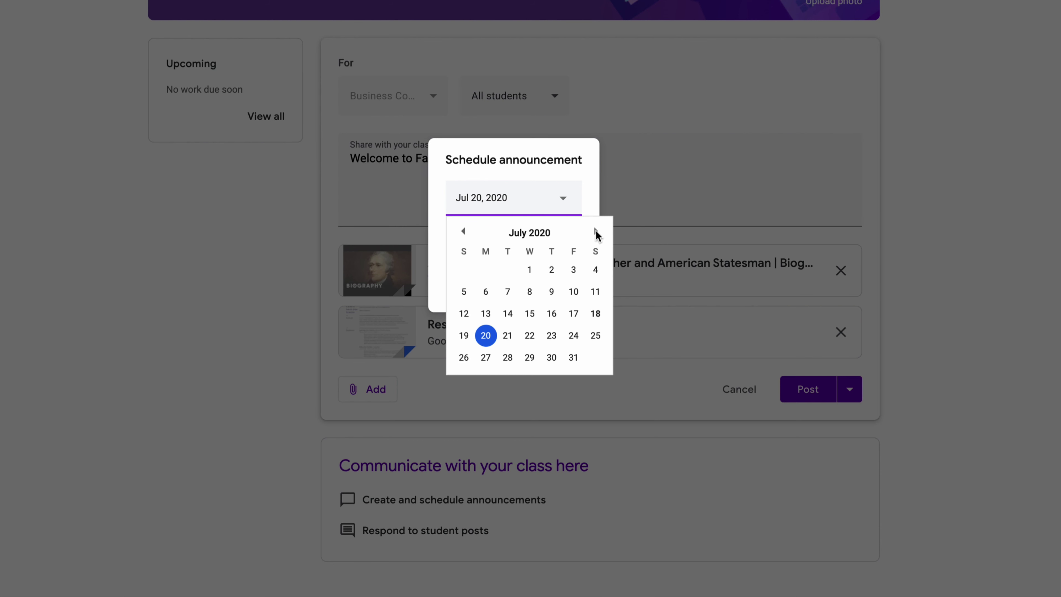
{"action": "left_click", "coordinate": [596, 232]}
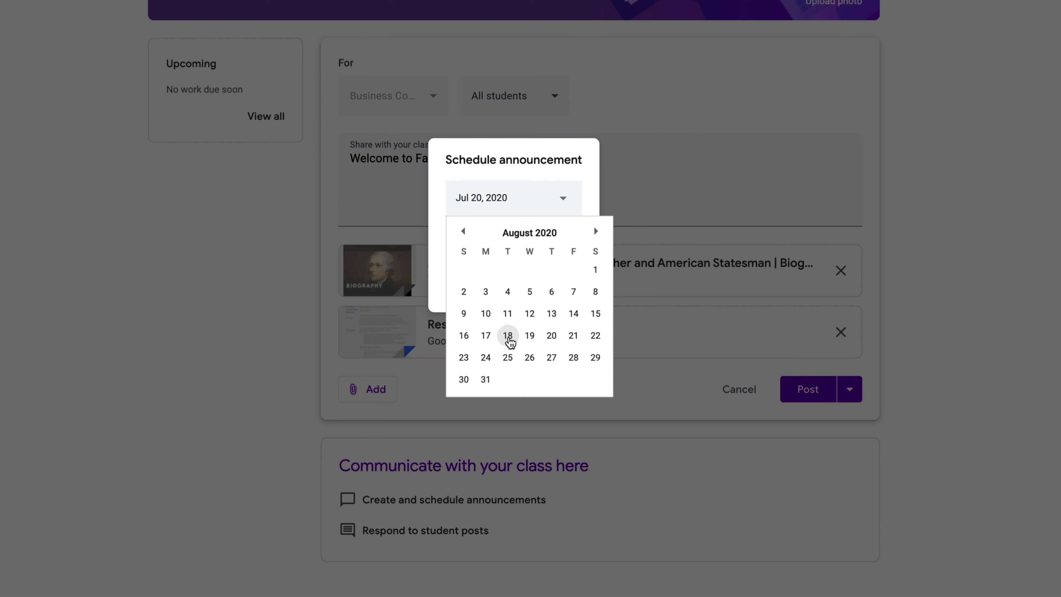
{"action": "left_click", "coordinate": [465, 335]}
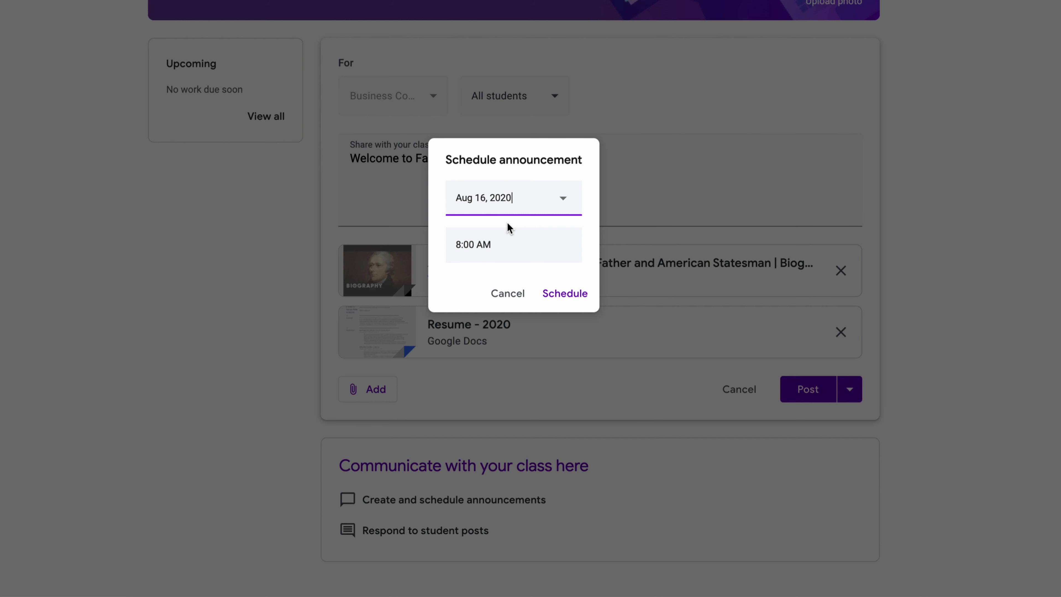
{"action": "left_click", "coordinate": [503, 246]}
{"action": "left_click", "coordinate": [510, 247]}
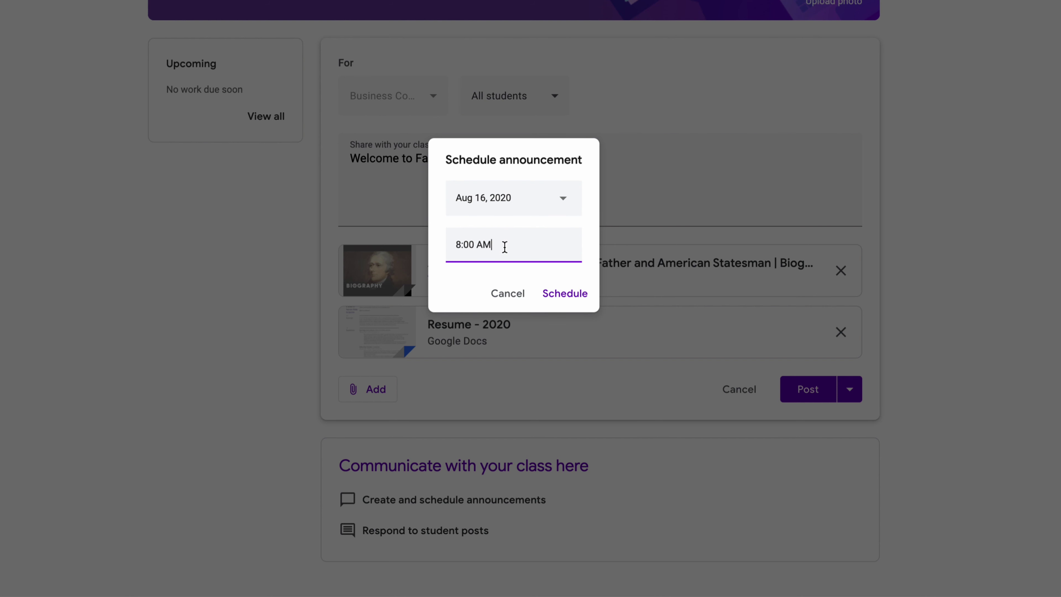
{"action": "left_click", "coordinate": [461, 246]}
{"action": "key", "text": "BackSpace"}
{"action": "type", "text": "6"}
{"action": "left_click", "coordinate": [514, 295]}
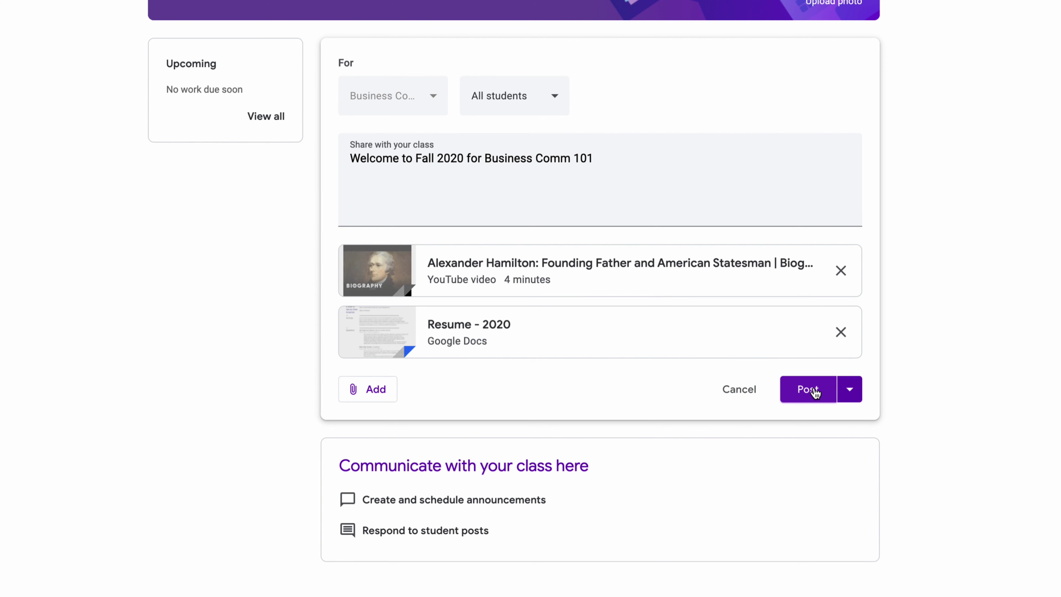
- Post the welcome announcement with its video and Resume - 2020 doc to the stream
{"action": "left_click", "coordinate": [814, 388]}
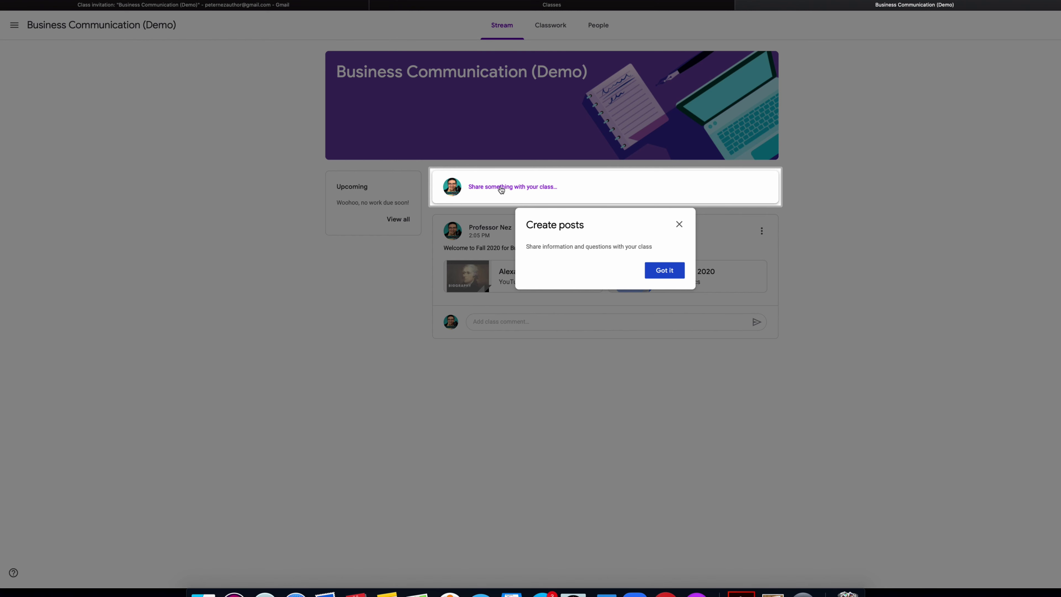
- Dismiss the Create posts tip and draft a post: 'Hello, my name is [first name]… I am excited to be a part of…'
{"action": "left_click", "coordinate": [665, 273]}
{"action": "left_click", "coordinate": [491, 184]}
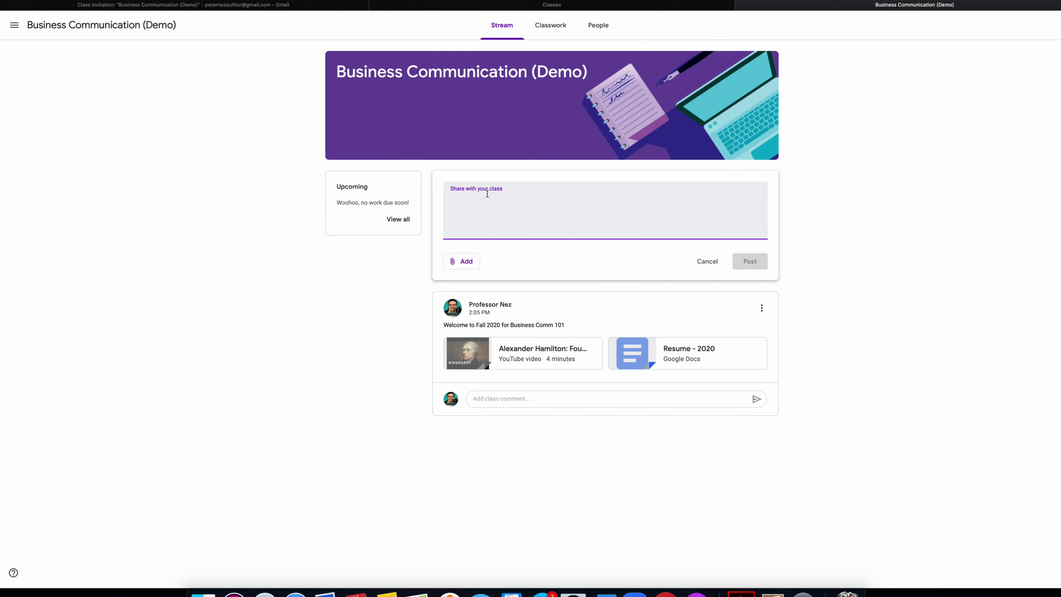
{"action": "type", "text": "Hello"}
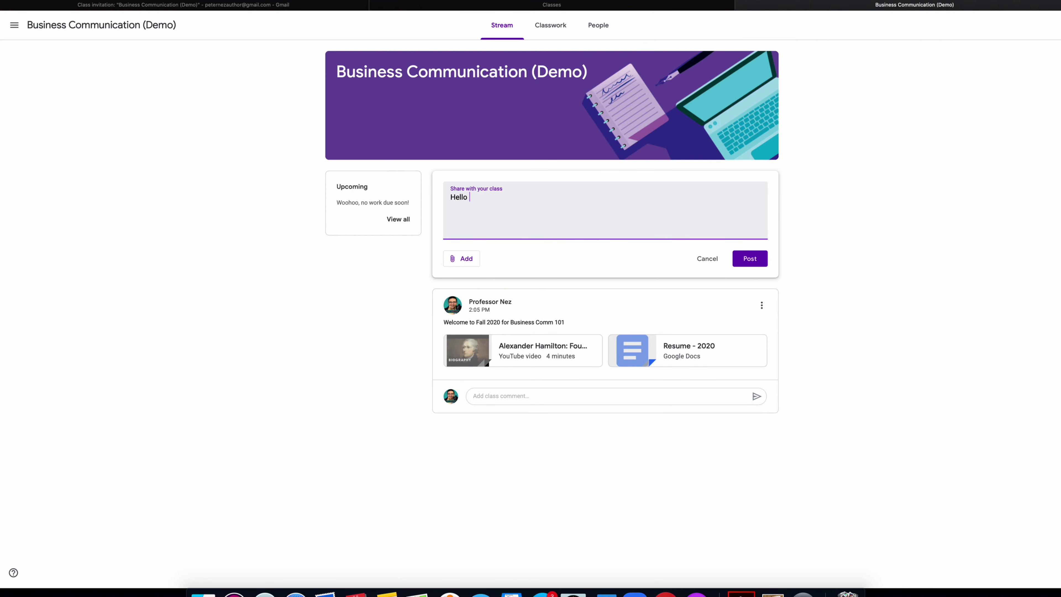
{"action": "type", "text": " T"}
{"action": "key", "text": "BackSpace"}
{"action": "type", "text": "my name is Timmy, and I ma"}
{"action": "key", "text": "BackSpace"}
{"action": "key", "text": "BackSpace"}
{"action": "type", "text": "am excited to be a part of t"}
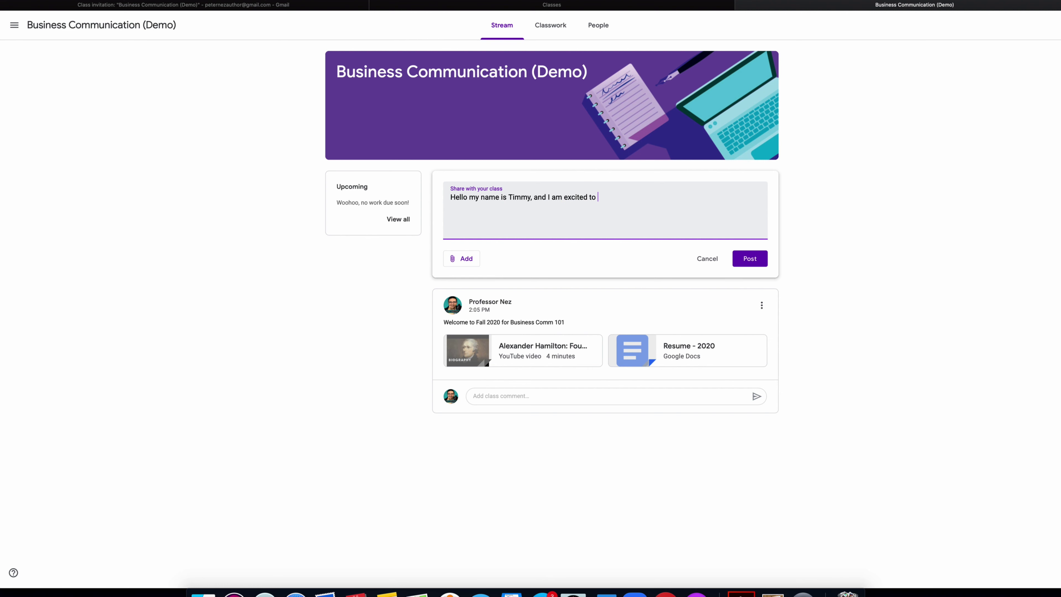
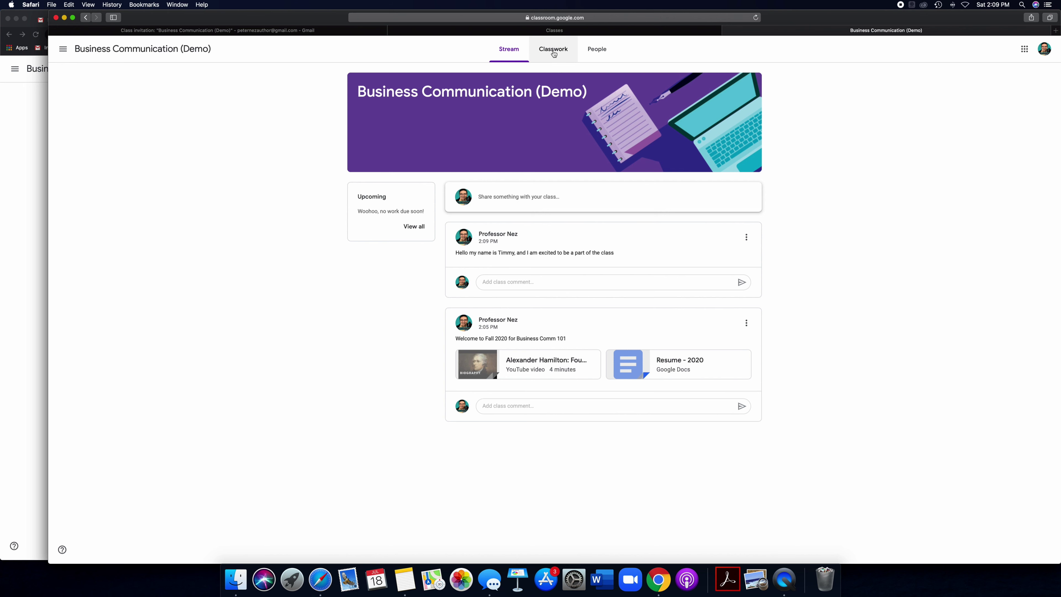
{"action": "left_click", "coordinate": [553, 54]}
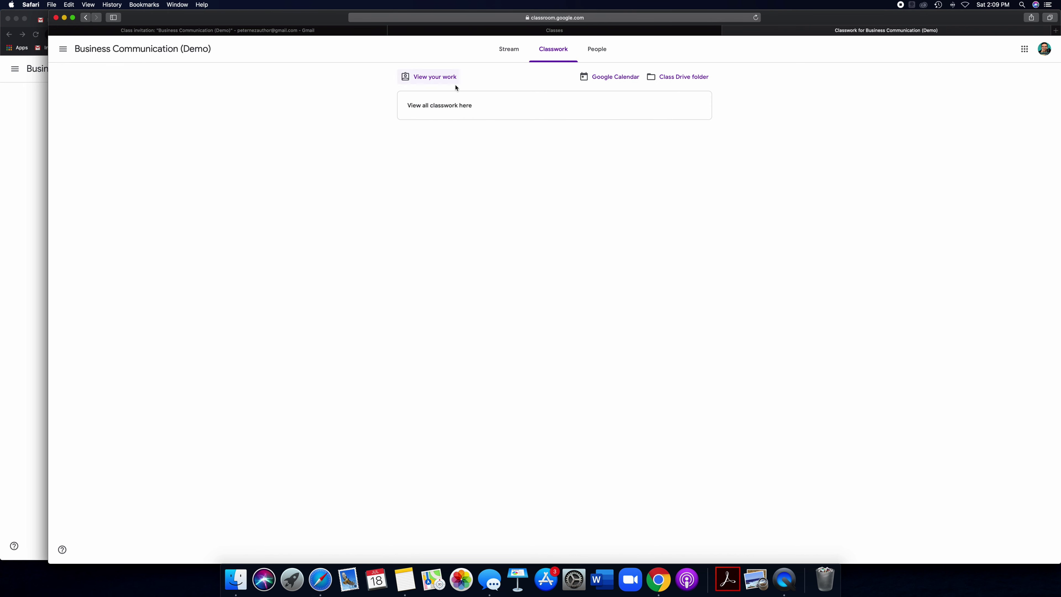
{"action": "left_click", "coordinate": [595, 54]}
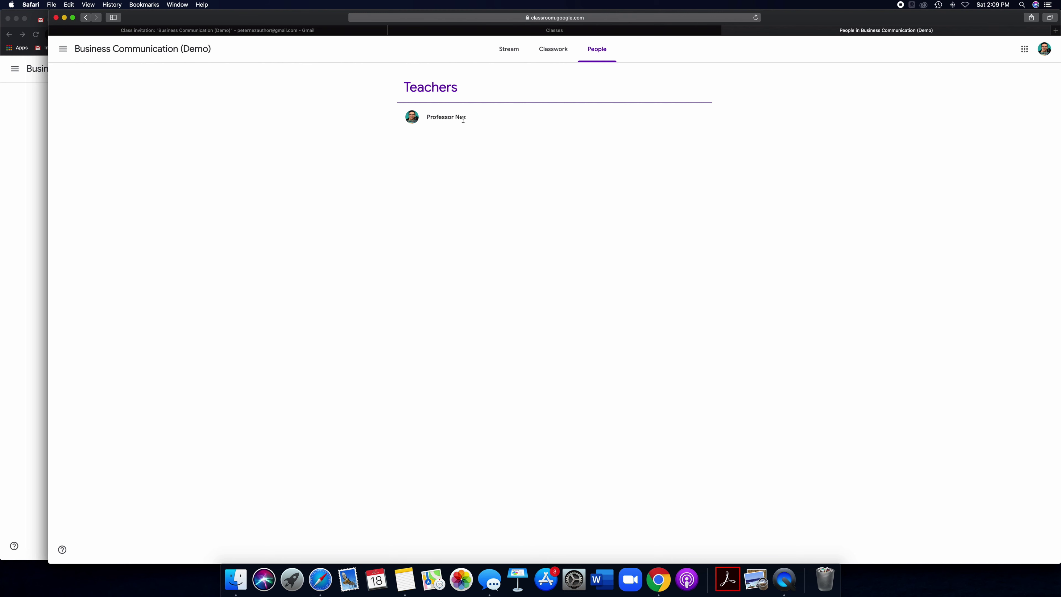
{"action": "left_click", "coordinate": [509, 56]}
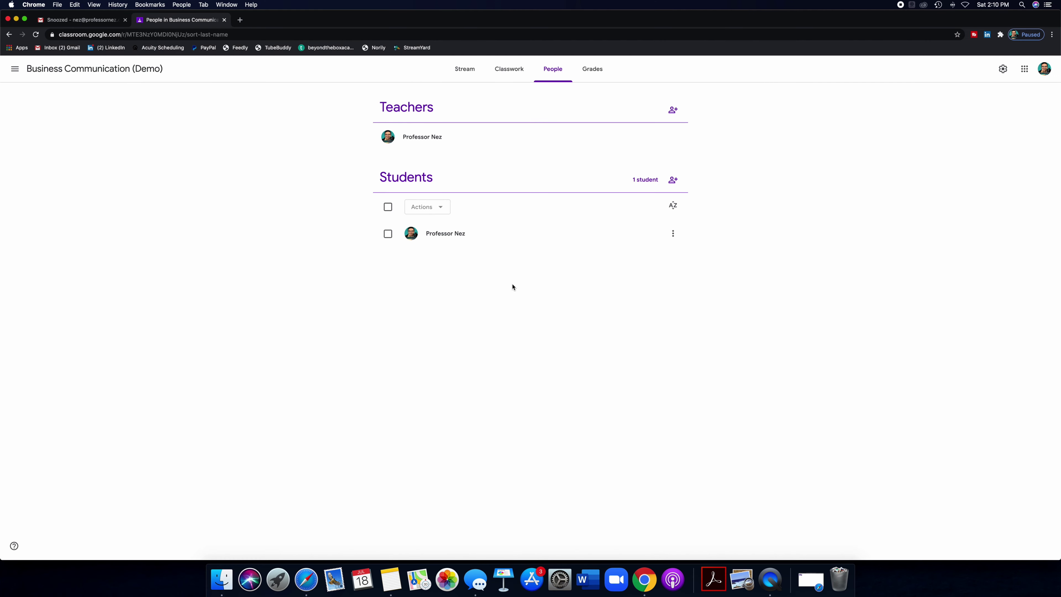
- Start an email to the enrolled student from the People list, then discard the draft
{"action": "left_click", "coordinate": [673, 234]}
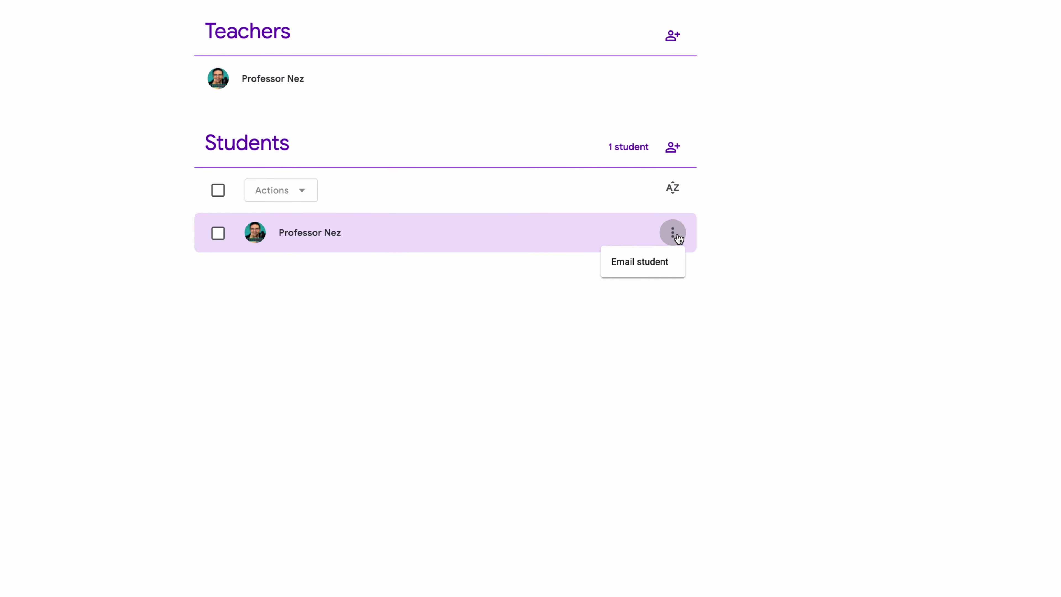
{"action": "left_click", "coordinate": [640, 264]}
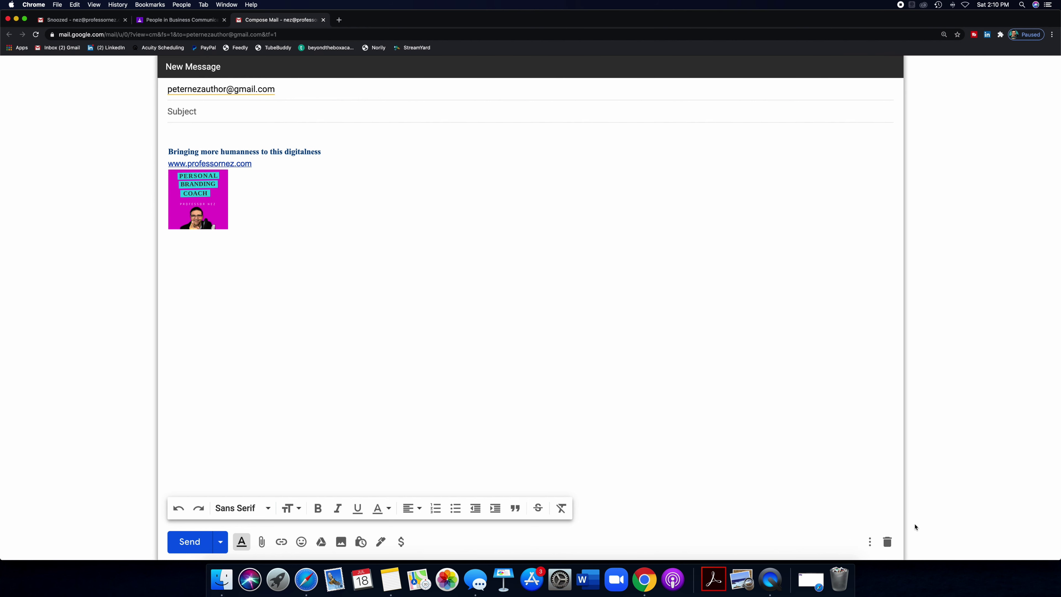
{"action": "left_click", "coordinate": [887, 543]}
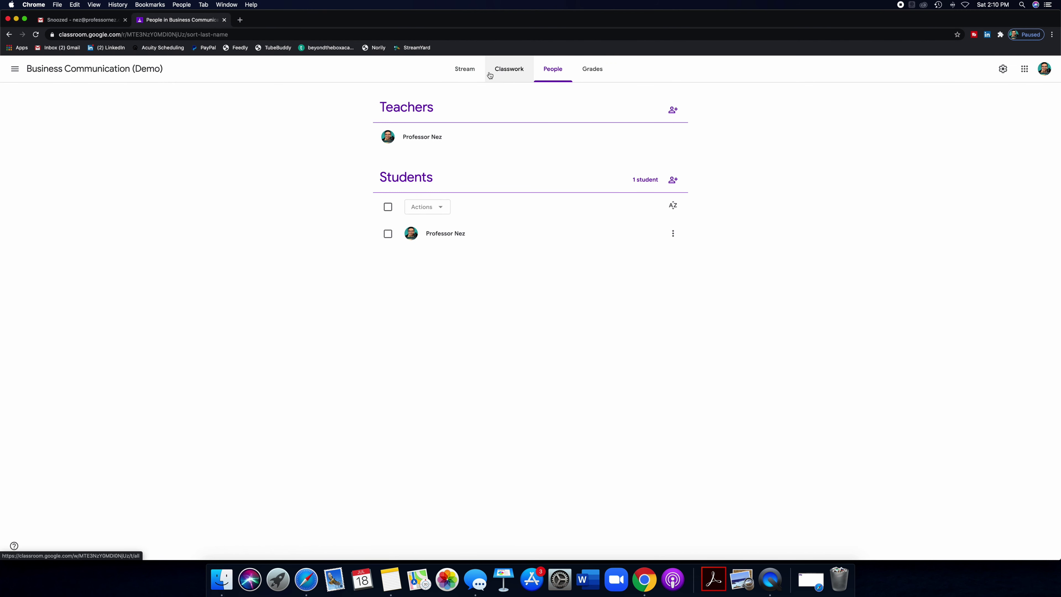
- Return to the class stream and open the Welcome to Fall 2020 post's options menu
{"action": "left_click", "coordinate": [467, 70]}
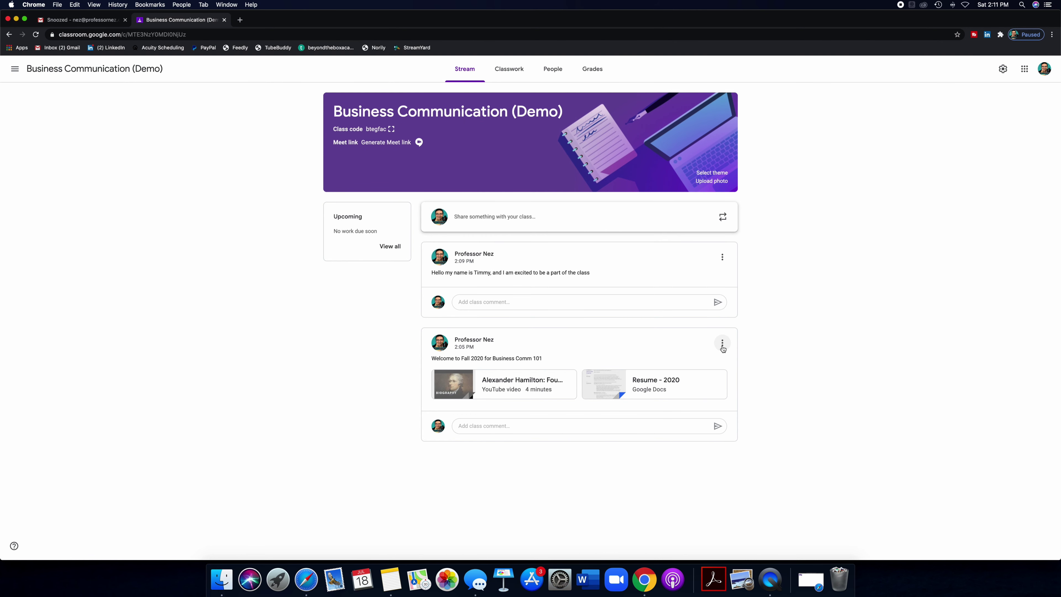
{"action": "left_click", "coordinate": [723, 347]}
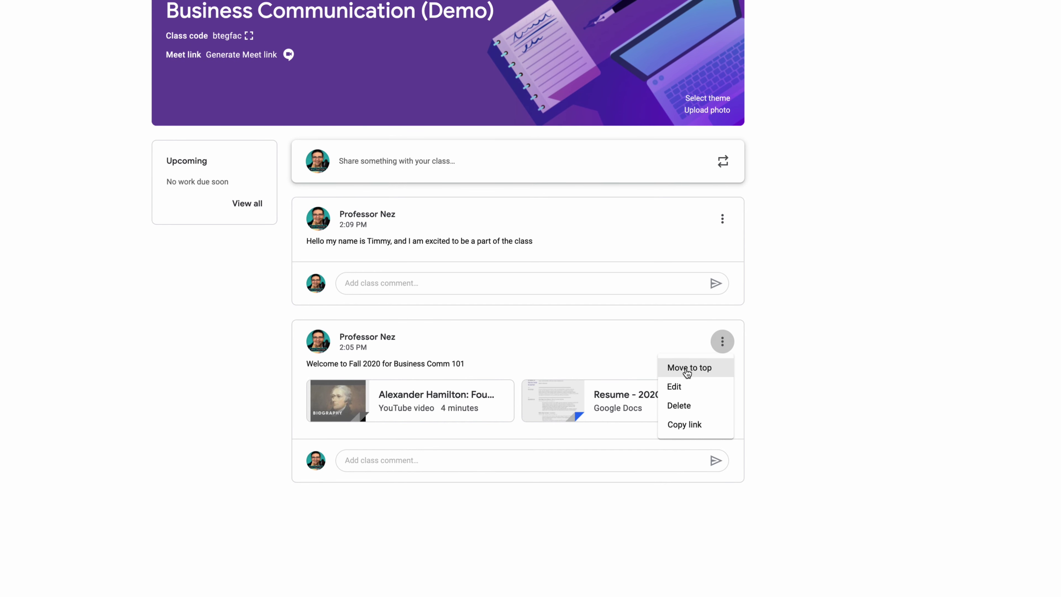
- Remove Resume - 2020 from the welcome announcement, keep it addressed to all students, save, and view Classwork
{"action": "left_click", "coordinate": [674, 387]}
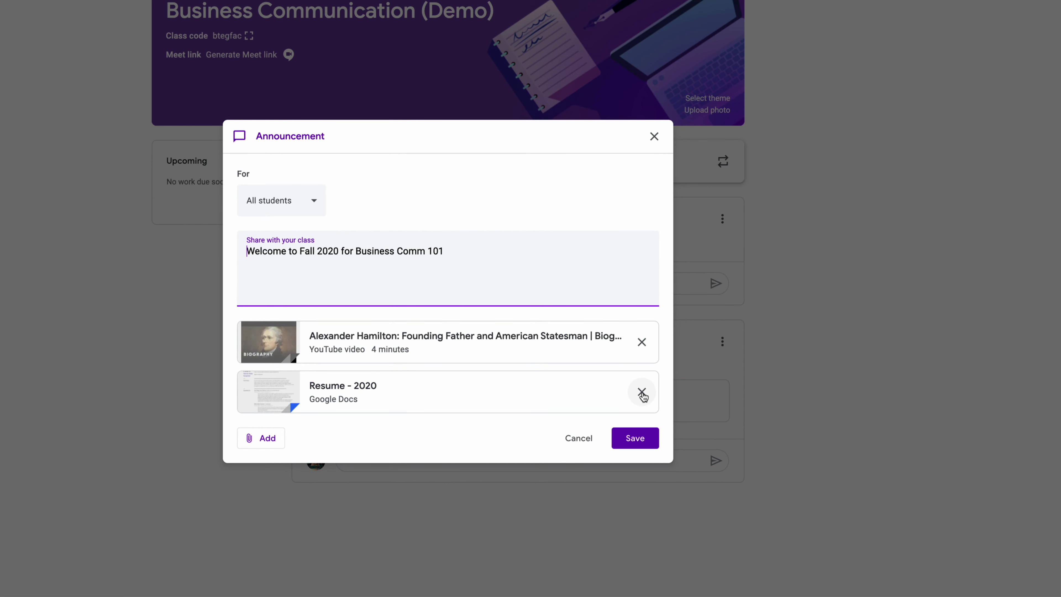
{"action": "left_click", "coordinate": [642, 392]}
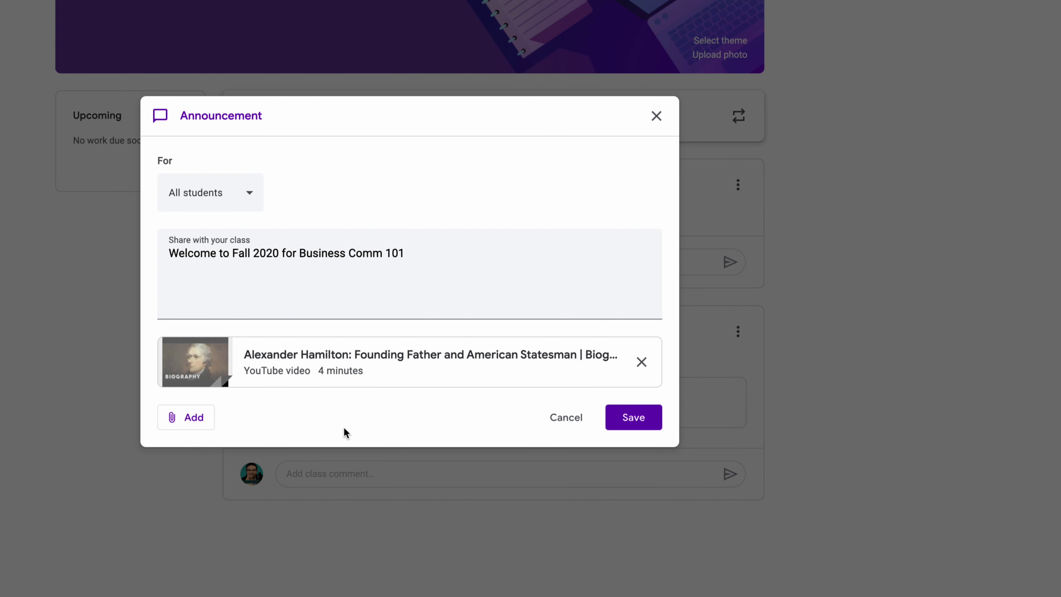
{"action": "left_click", "coordinate": [251, 197]}
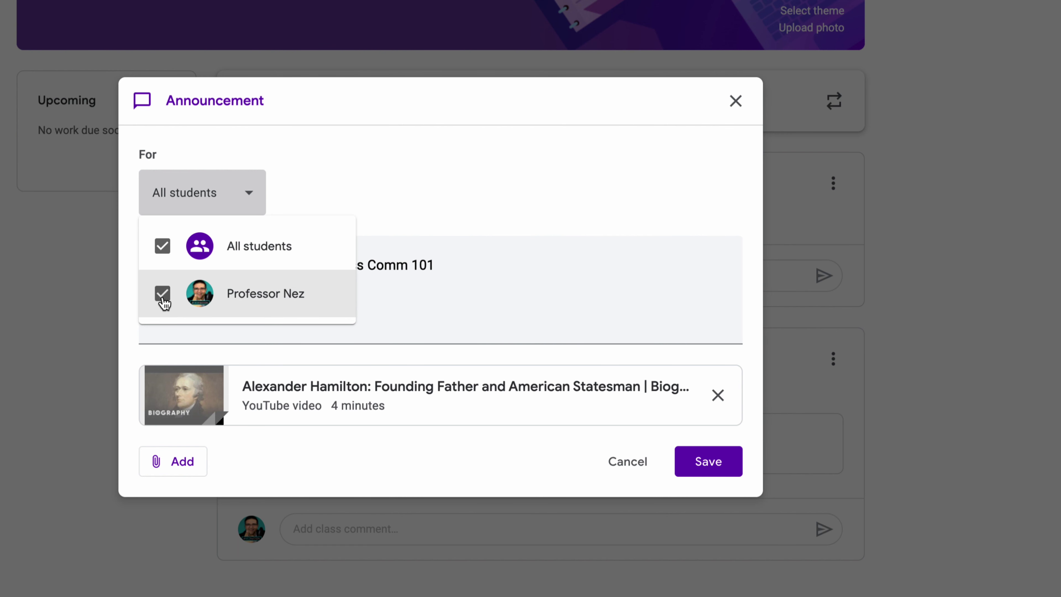
{"action": "left_click", "coordinate": [163, 298]}
{"action": "left_click", "coordinate": [166, 250]}
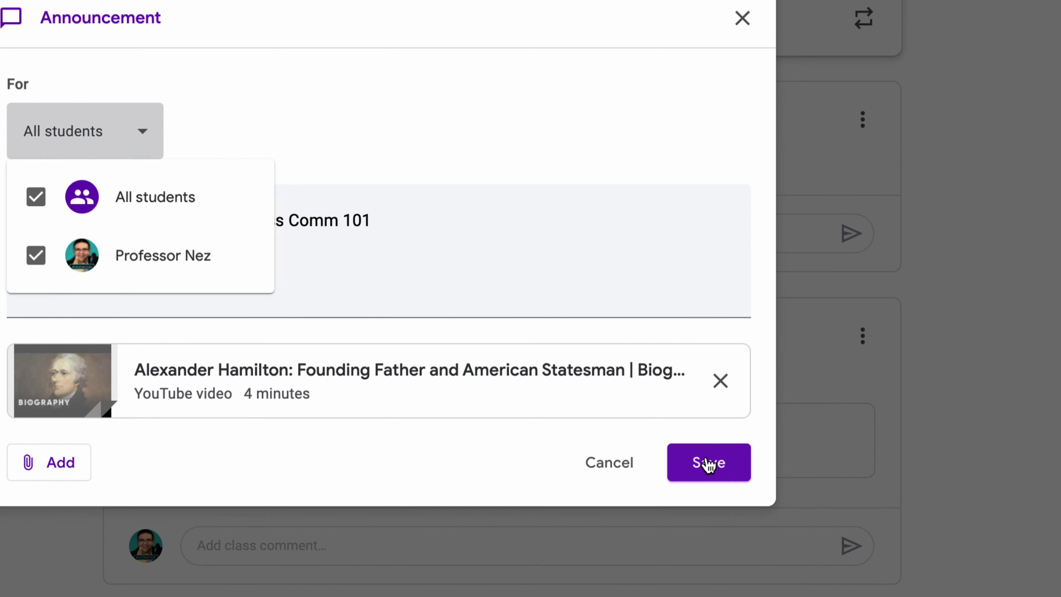
{"action": "left_click", "coordinate": [708, 463]}
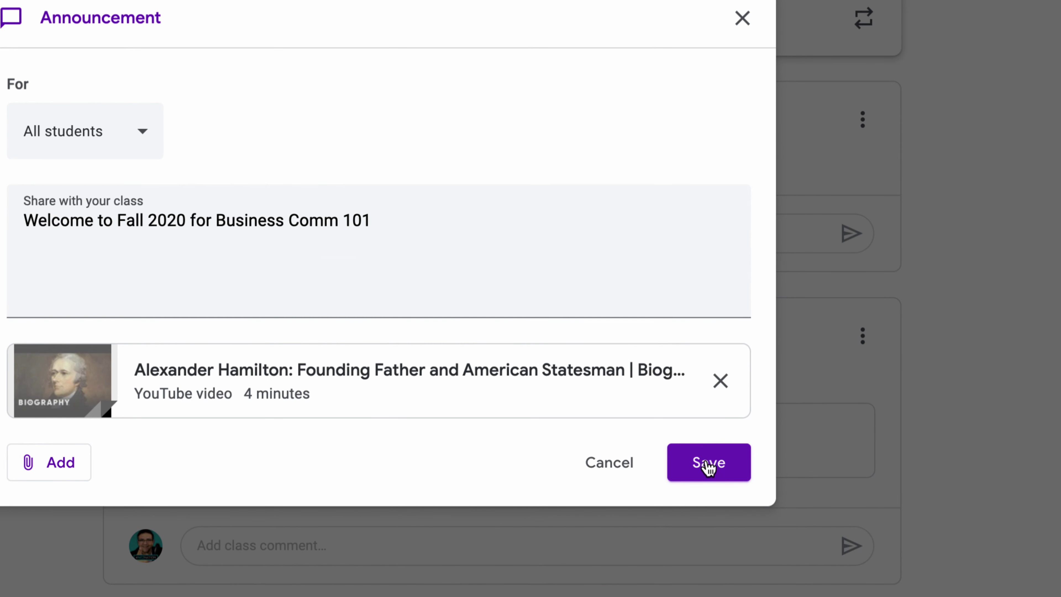
{"action": "left_click", "coordinate": [708, 463]}
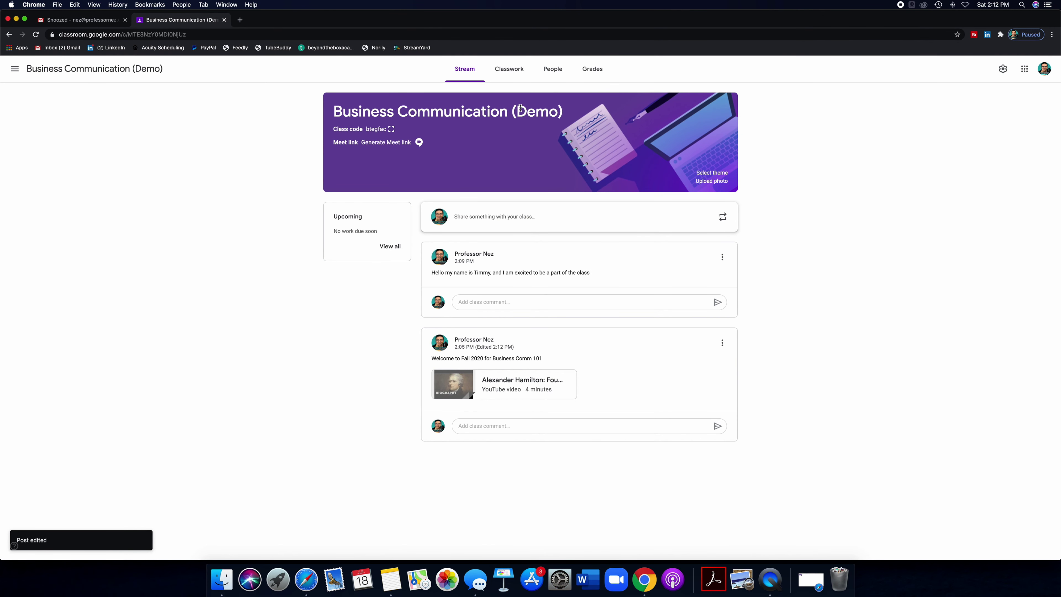
{"action": "left_click", "coordinate": [508, 69]}
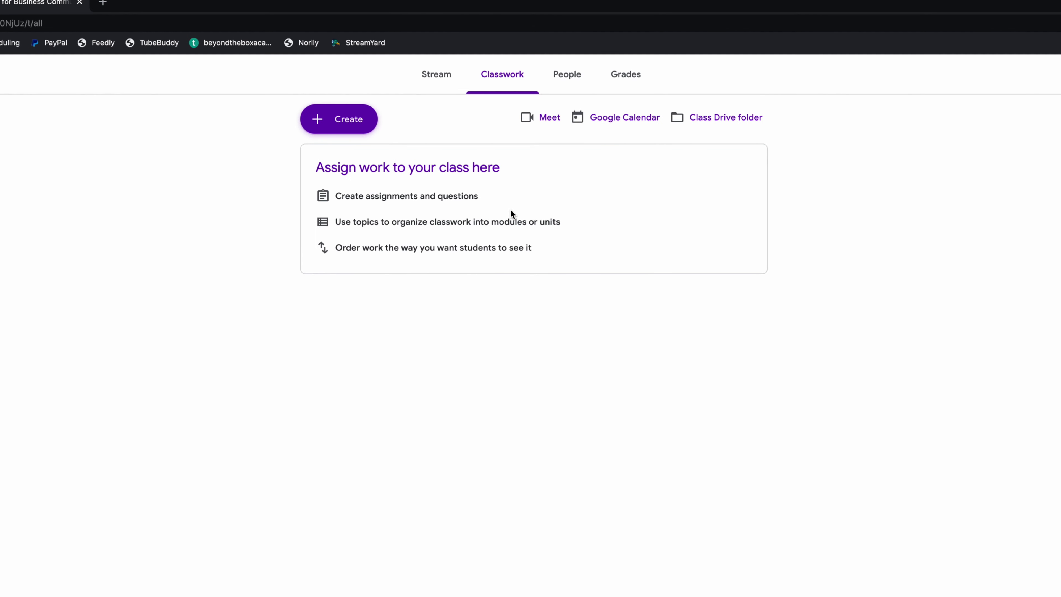
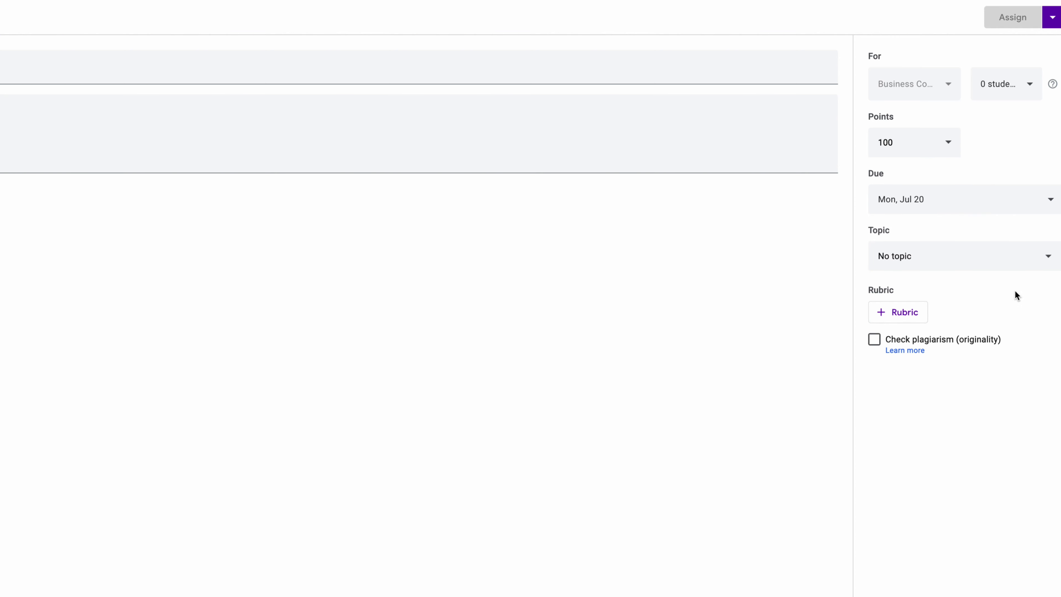
- Open the topic list on the new 100-point assignment due Mon, Jul 20
{"action": "left_click", "coordinate": [1048, 259]}
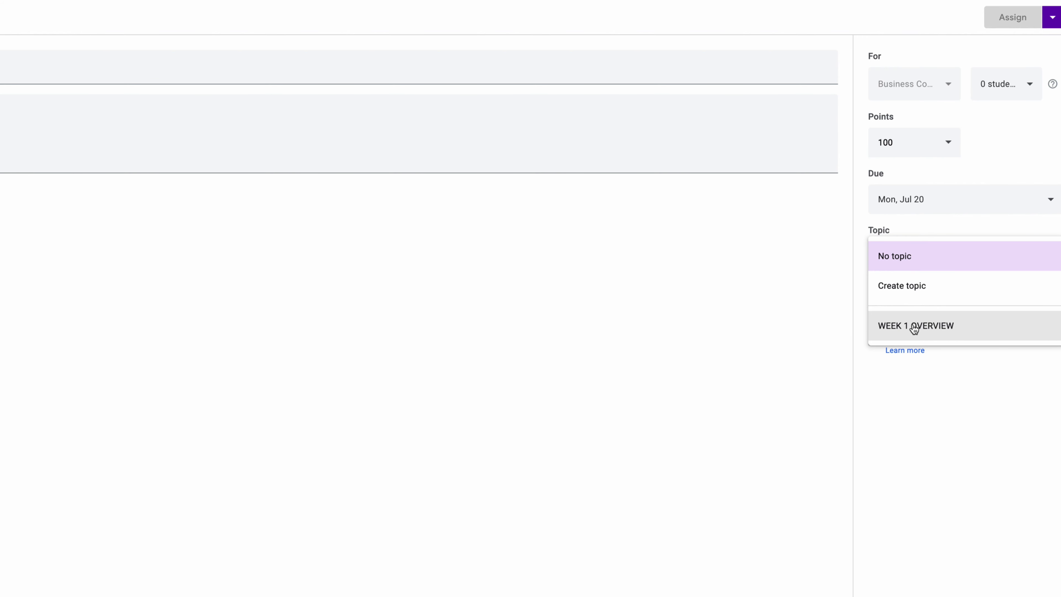
- Set the topic to WEEK 1 OVERVIEW and close the rubric options without adding a rubric
{"action": "left_click", "coordinate": [915, 334]}
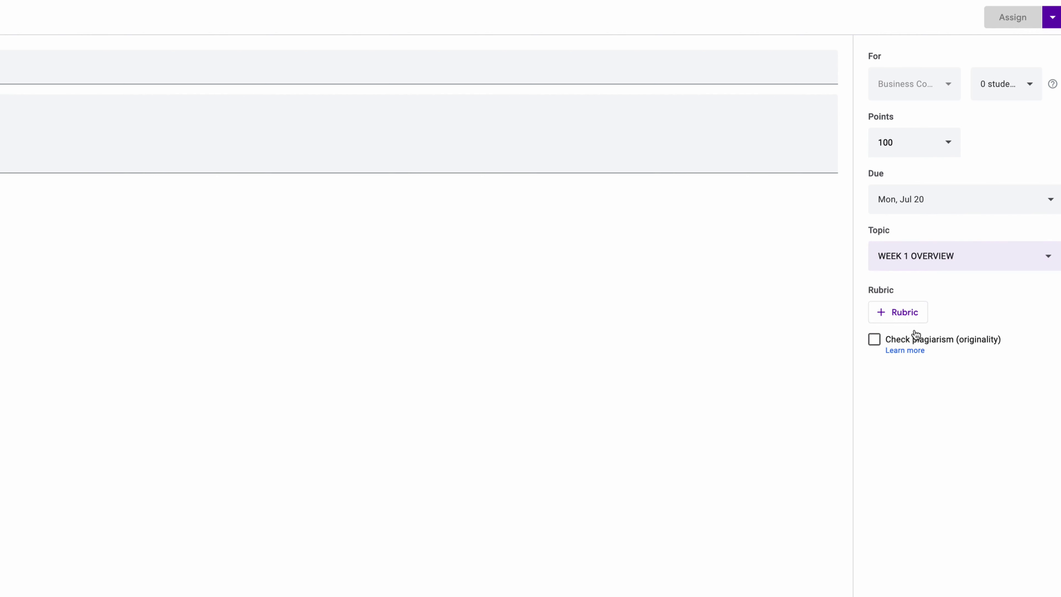
{"action": "left_click", "coordinate": [904, 317]}
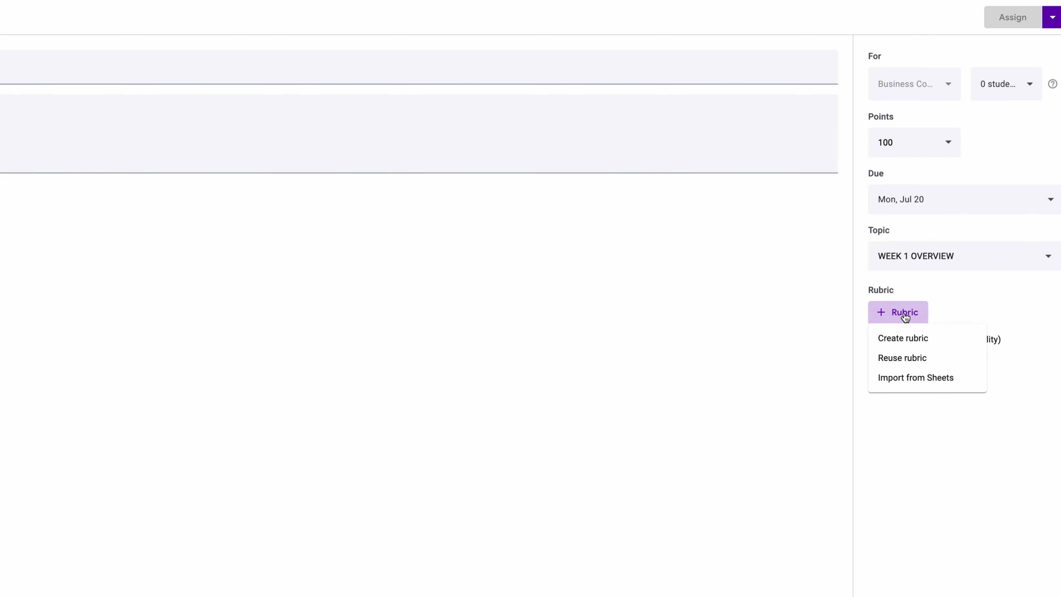
{"action": "left_click", "coordinate": [911, 358]}
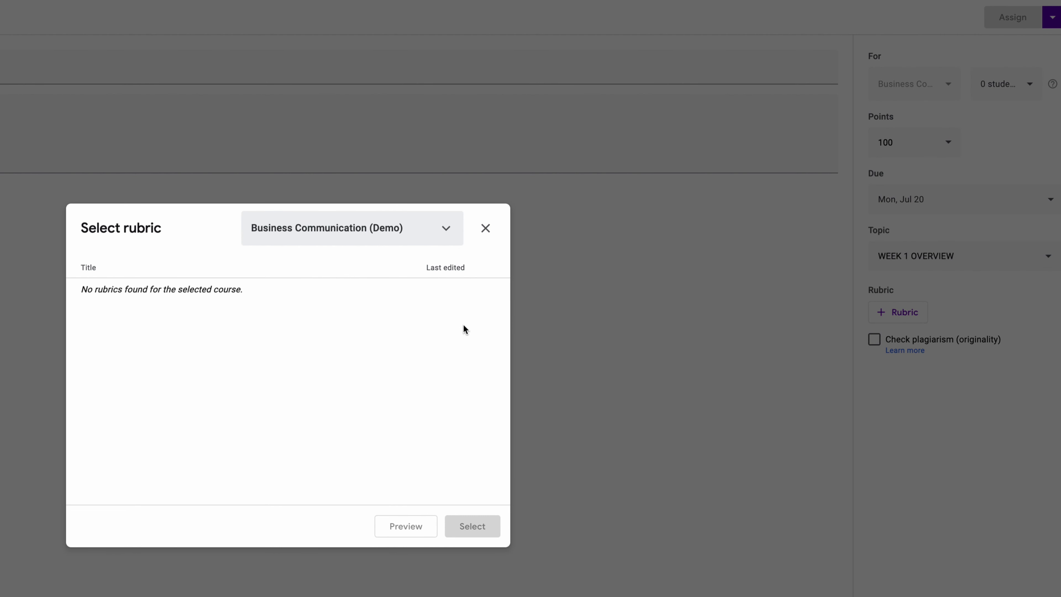
{"action": "left_click", "coordinate": [486, 229]}
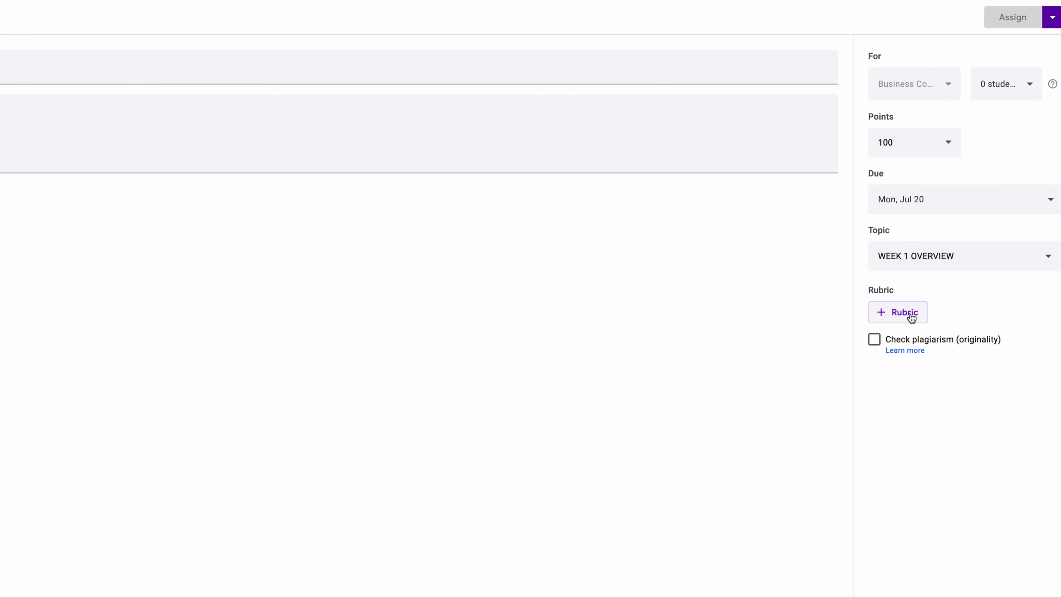
{"action": "left_click", "coordinate": [911, 317]}
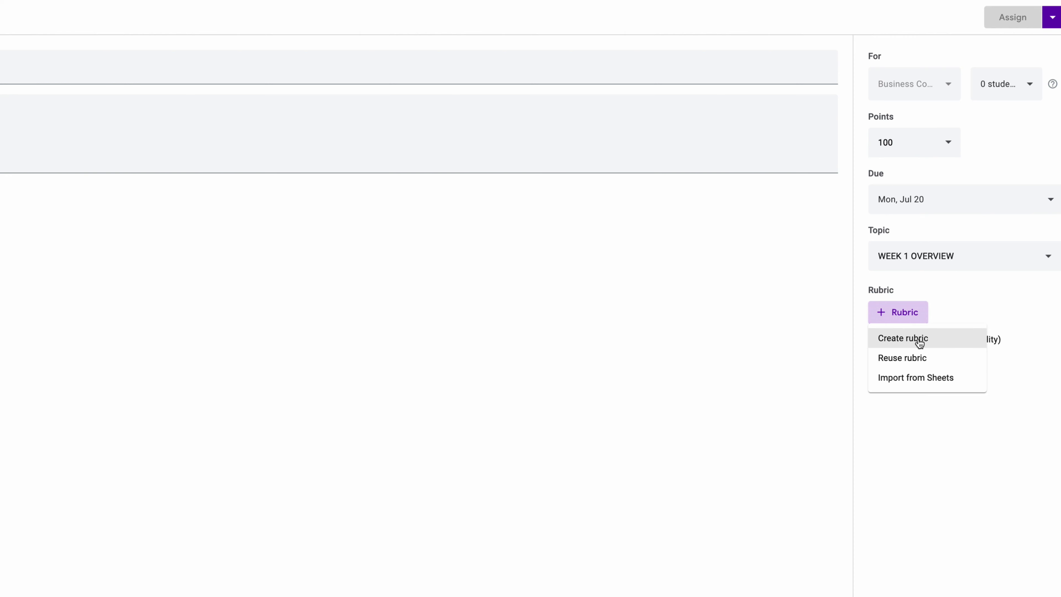
{"action": "left_click", "coordinate": [917, 411]}
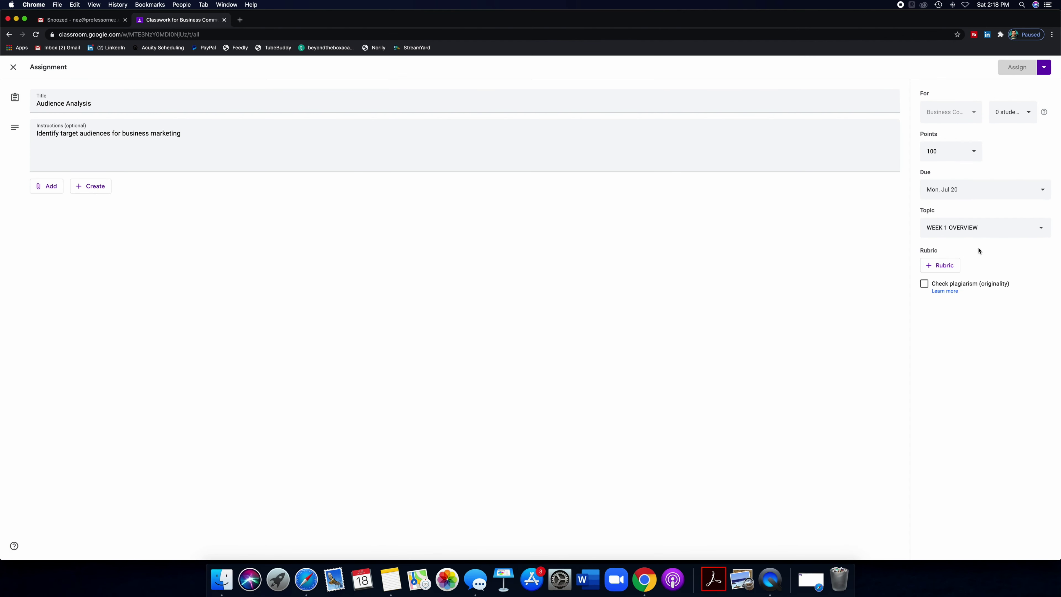
- Set Audience Analysis for All students and publish it with Assign
{"action": "left_click", "coordinate": [1045, 70]}
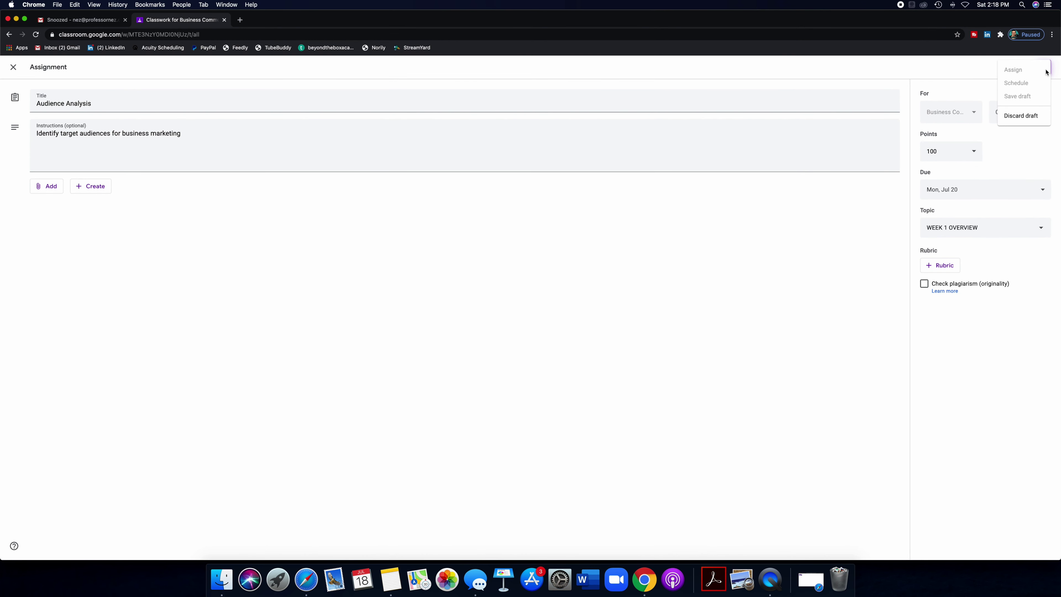
{"action": "left_click", "coordinate": [980, 86]}
{"action": "left_click", "coordinate": [1009, 112]}
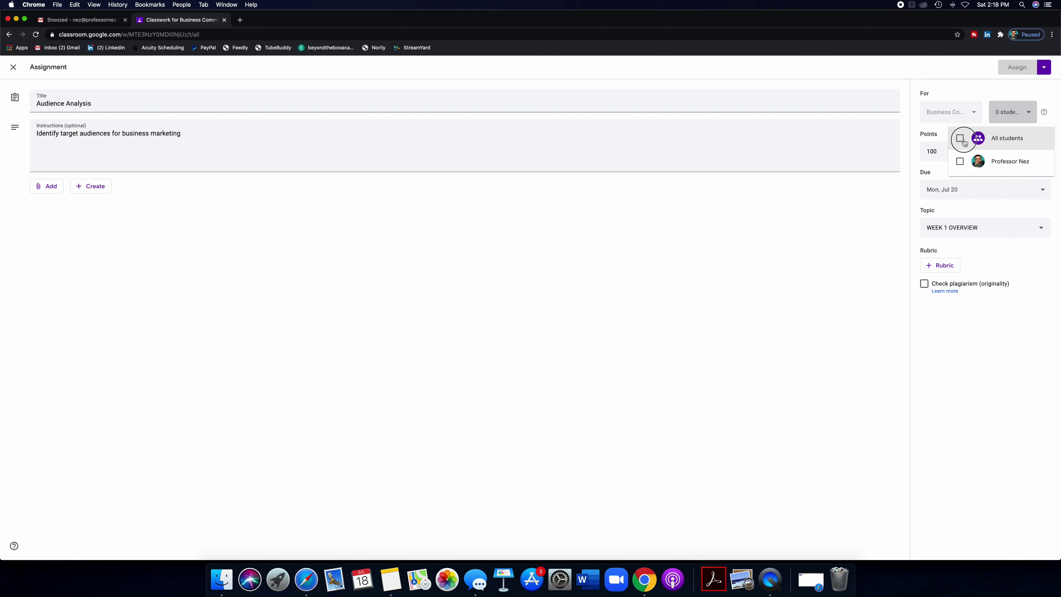
{"action": "left_click", "coordinate": [960, 138]}
{"action": "left_click", "coordinate": [982, 94]}
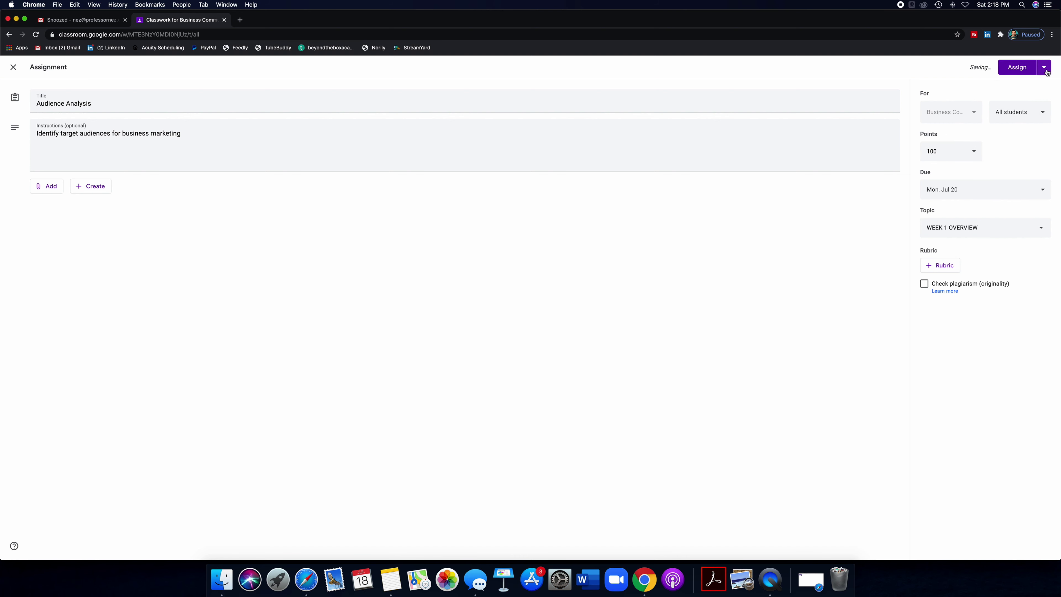
{"action": "left_click", "coordinate": [1044, 70]}
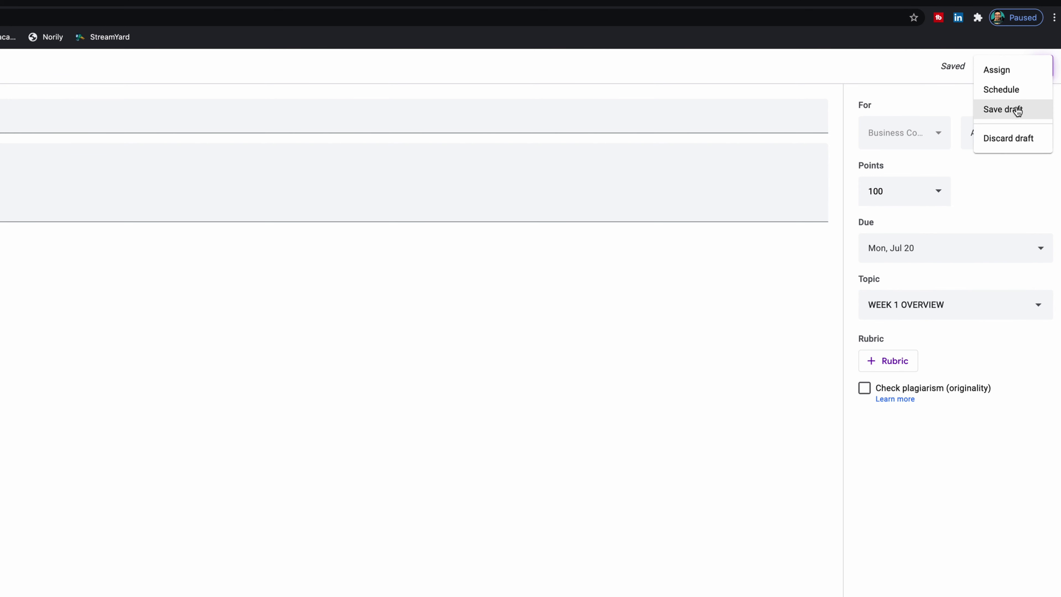
{"action": "left_click", "coordinate": [998, 70]}
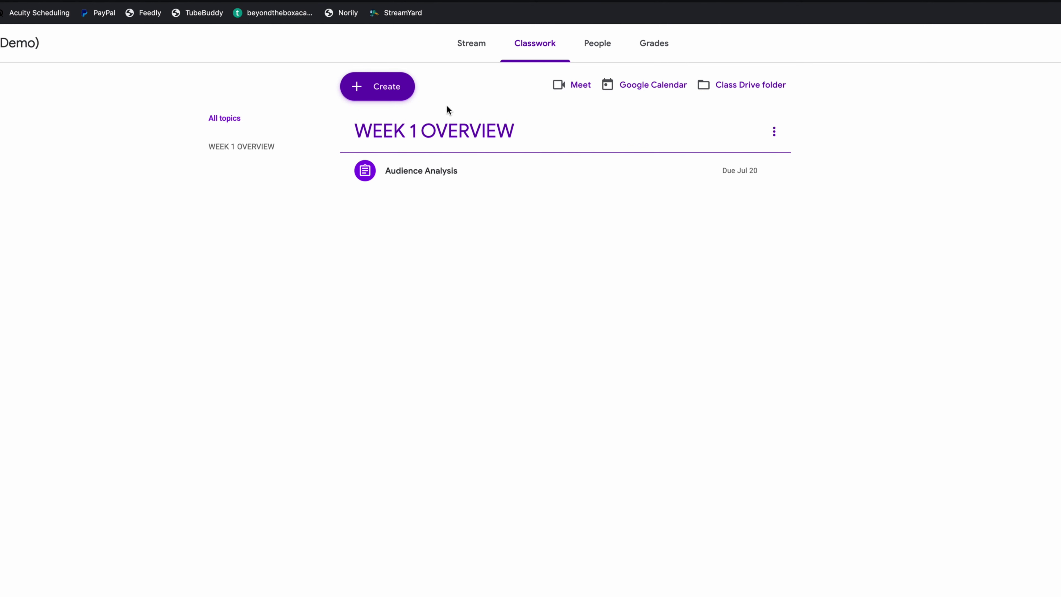
{"action": "left_click", "coordinate": [387, 88]}
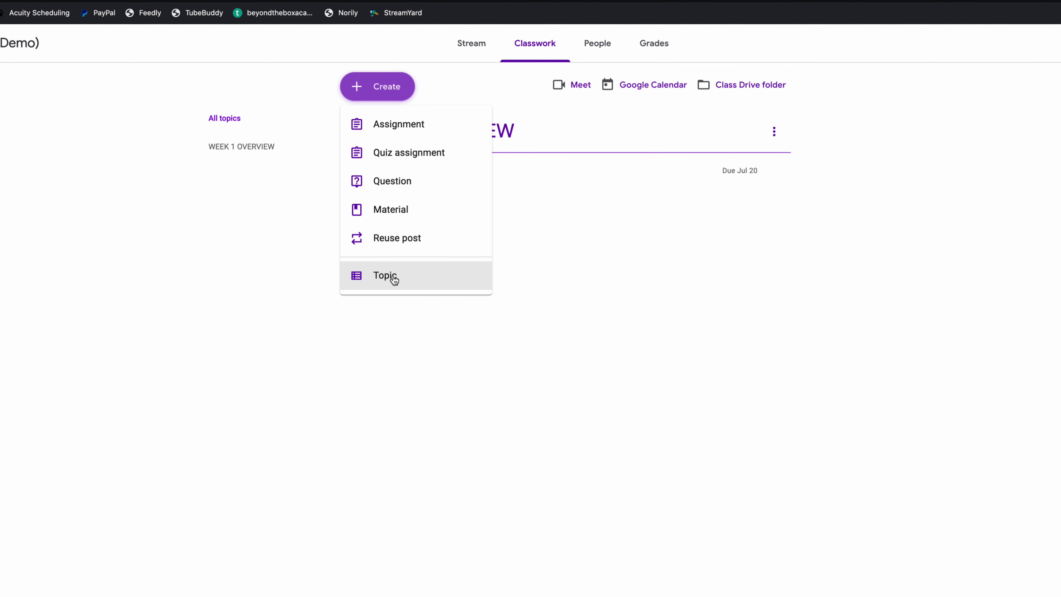
{"action": "left_click", "coordinate": [663, 268]}
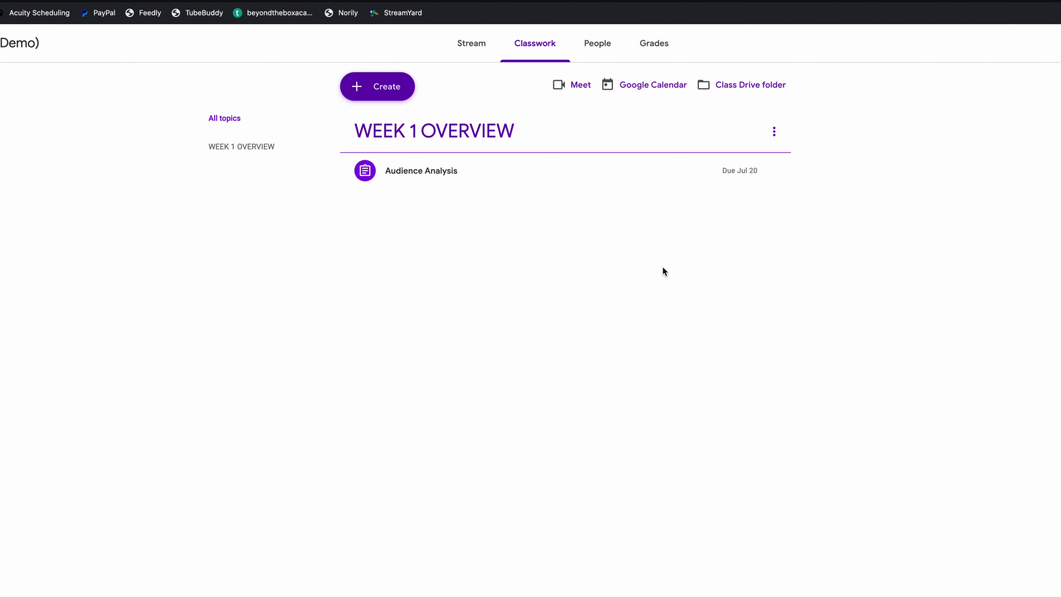
- From the Grades page, dismiss the tour tips and view the student's Audience Analysis submission
{"action": "left_click", "coordinate": [662, 46]}
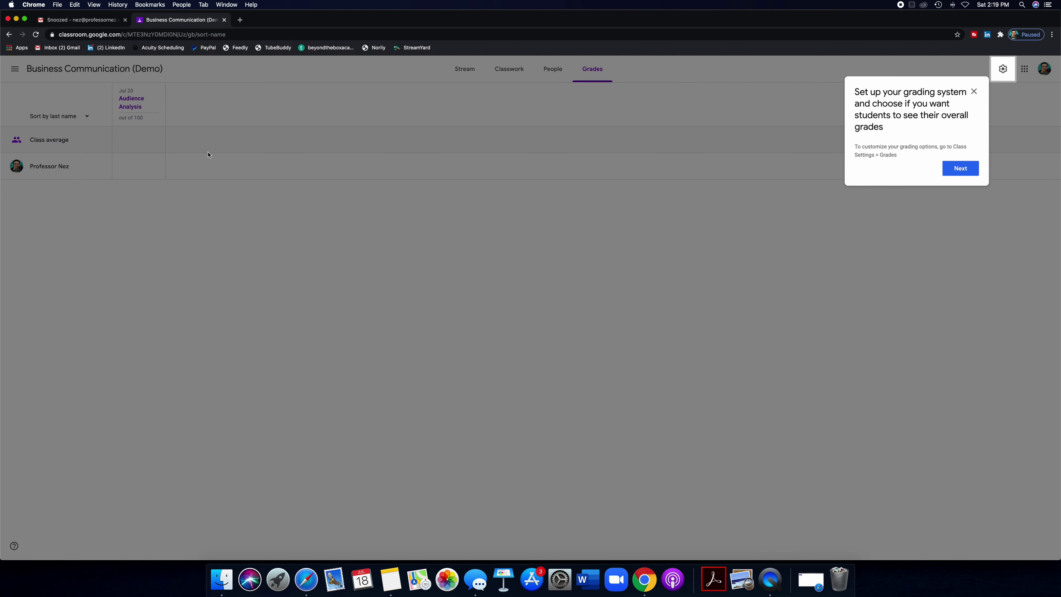
{"action": "left_click", "coordinate": [960, 168]}
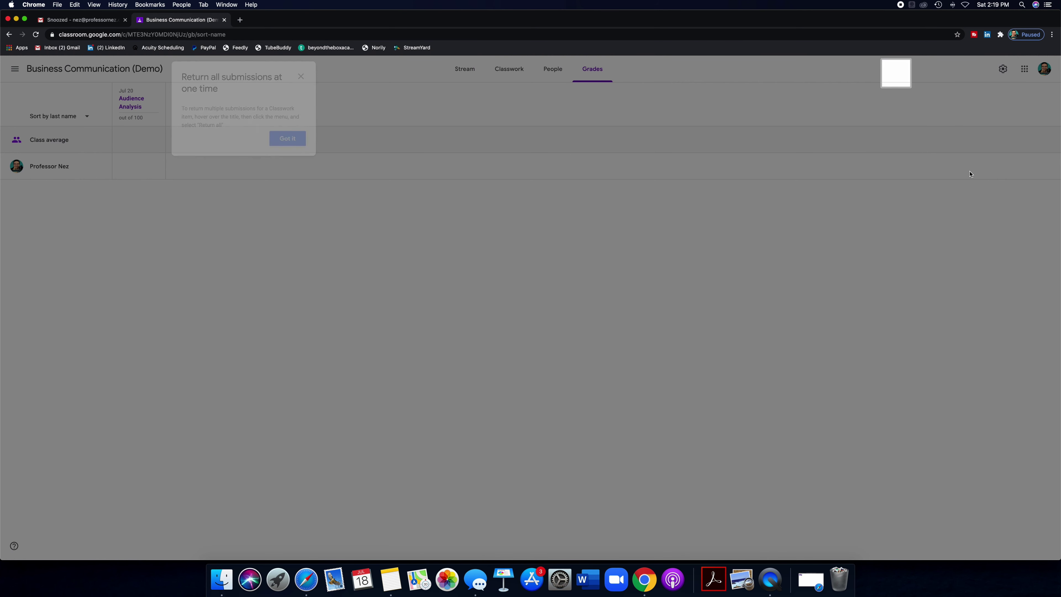
{"action": "left_click", "coordinate": [294, 144]}
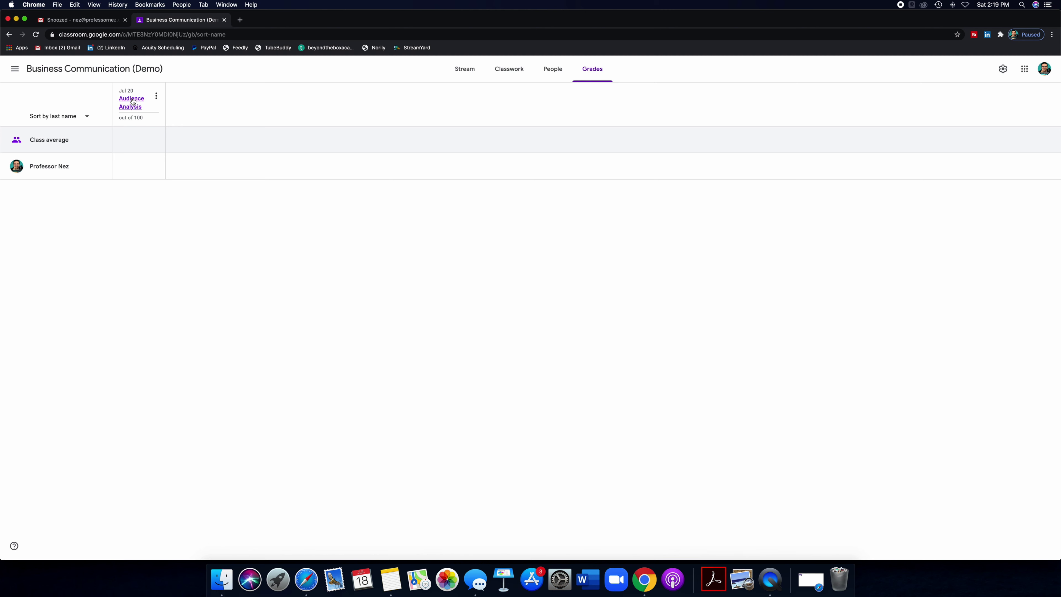
{"action": "left_click", "coordinate": [156, 166]}
{"action": "left_click", "coordinate": [112, 197]}
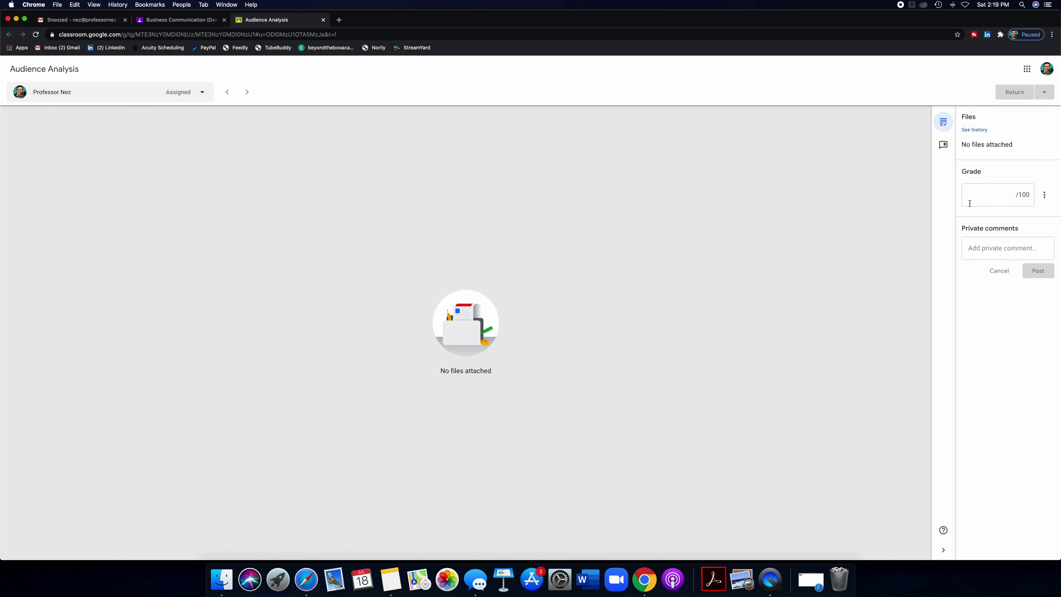
- Enter a draft grade of 99, then open the comment bank and finish its tutorial
{"action": "left_click", "coordinate": [990, 200]}
{"action": "type", "text": "99"}
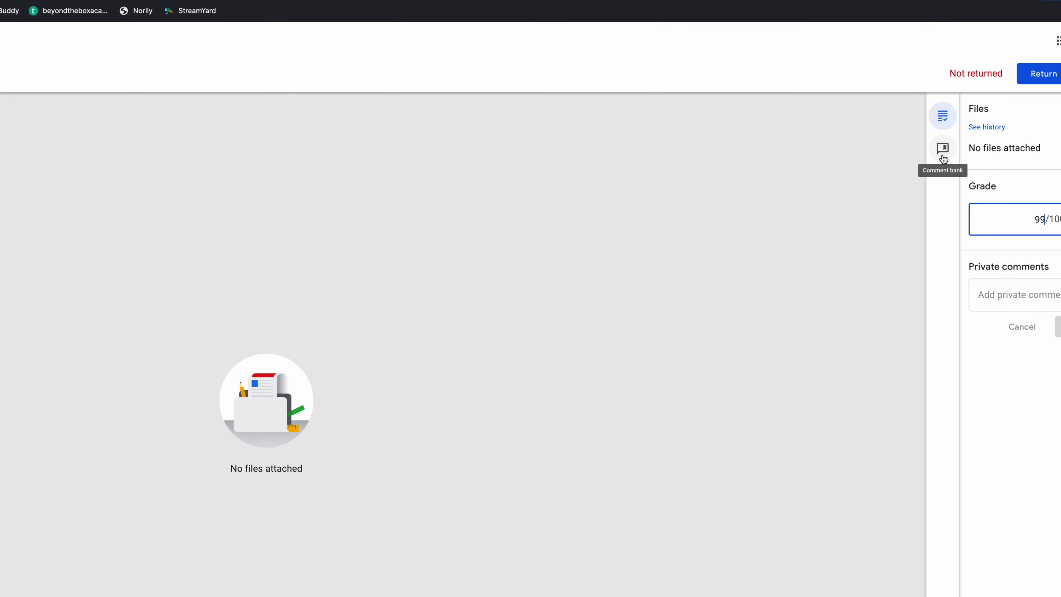
{"action": "left_click", "coordinate": [942, 149]}
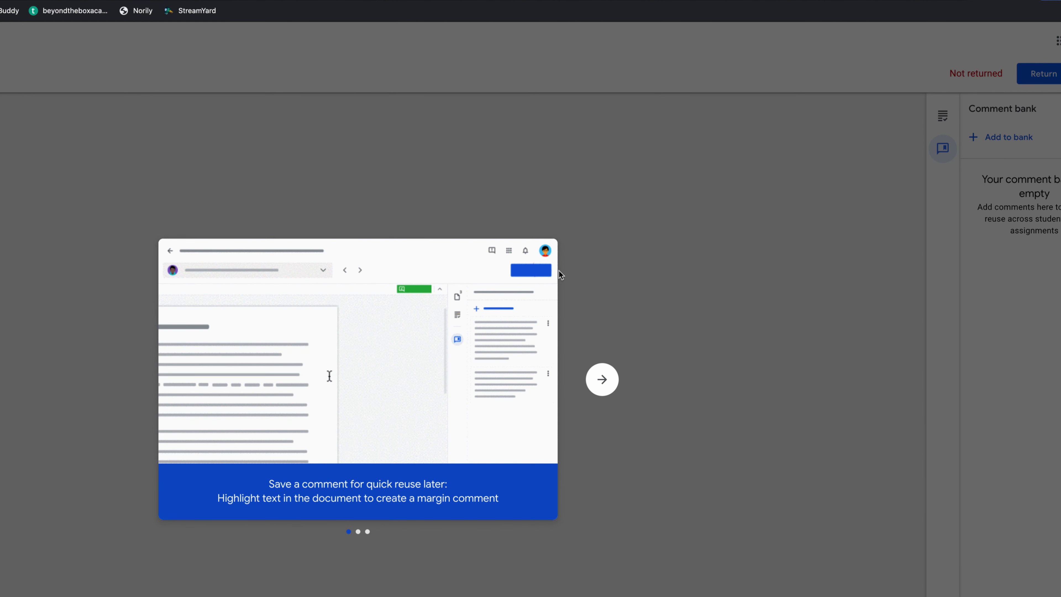
{"action": "left_click", "coordinate": [602, 380]}
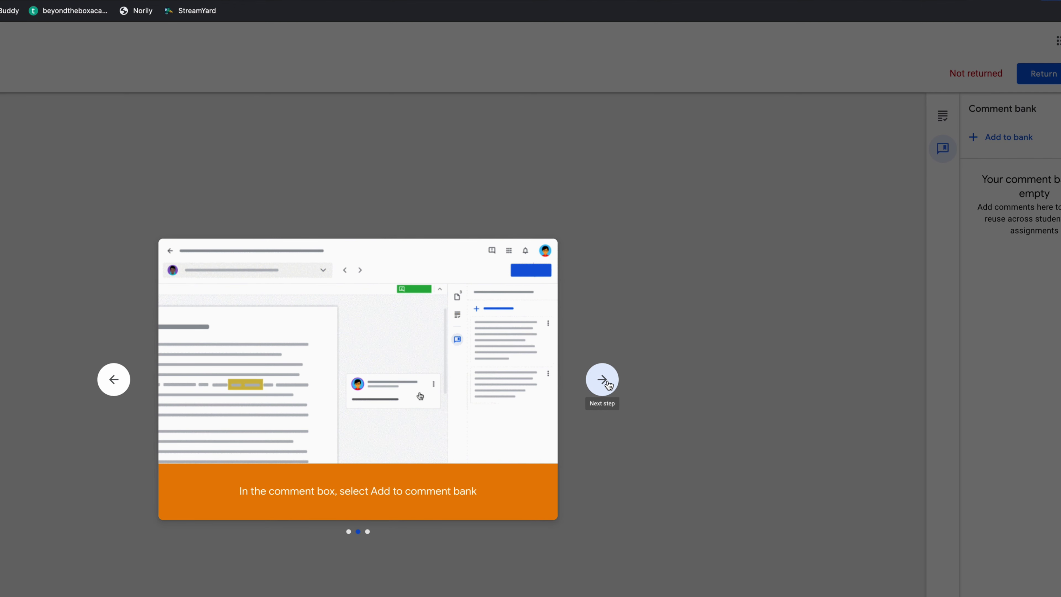
{"action": "left_click", "coordinate": [608, 384]}
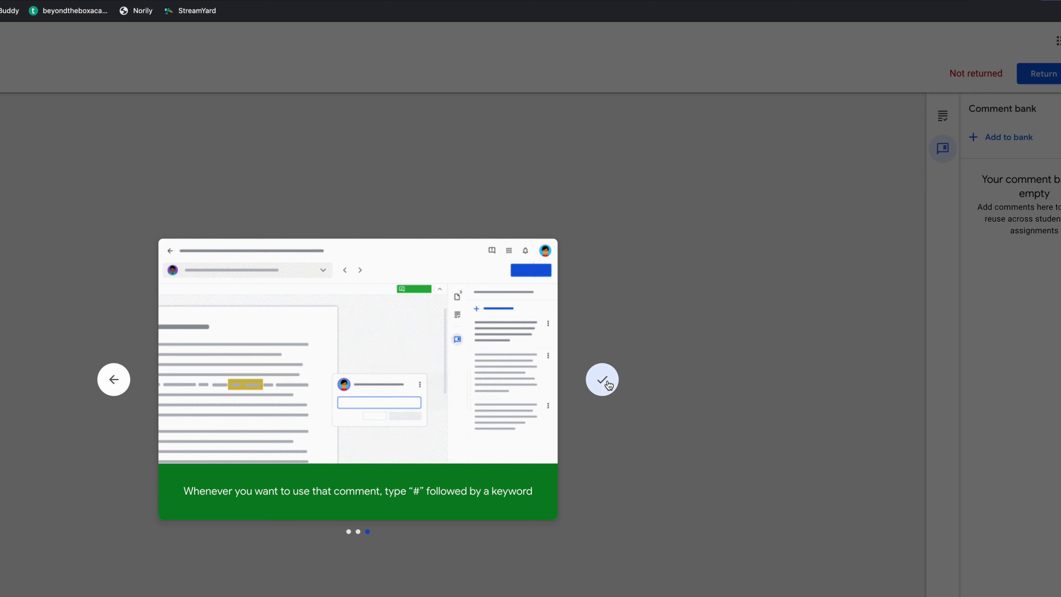
{"action": "left_click", "coordinate": [607, 380]}
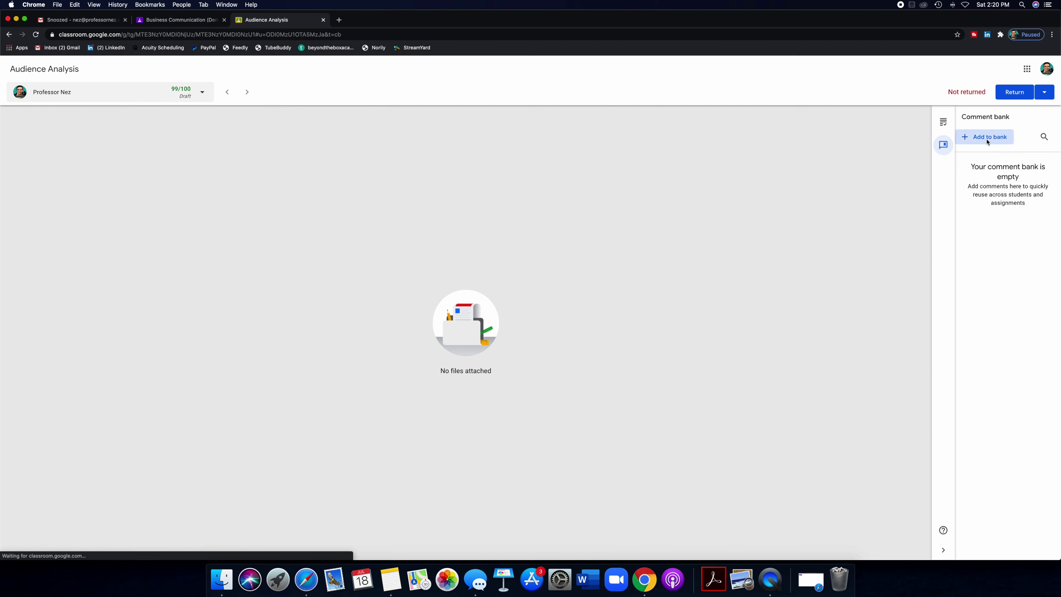
{"action": "left_click", "coordinate": [978, 144]}
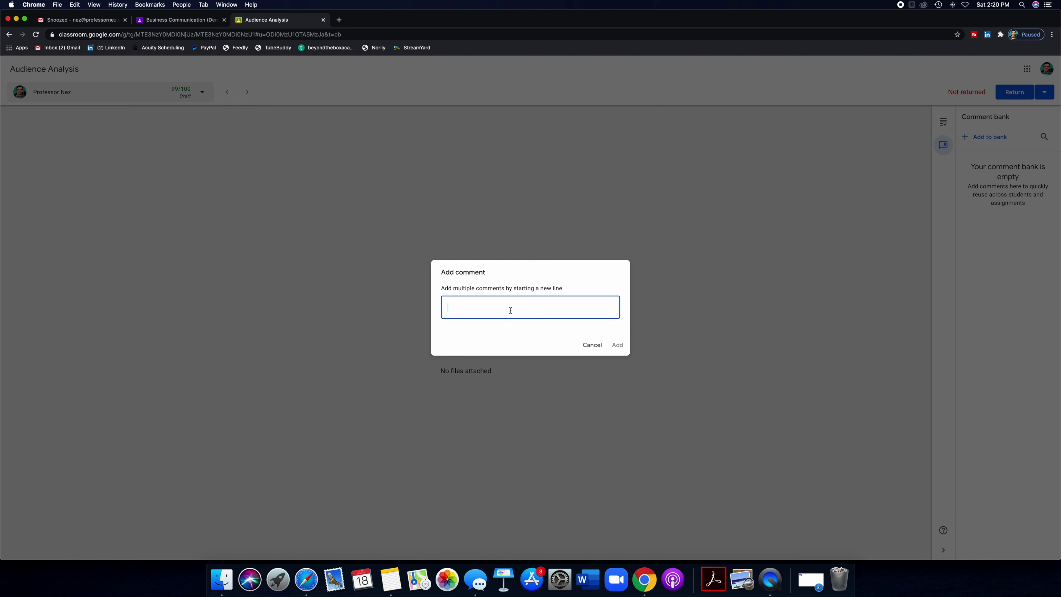
- Save 'Nice use of resources' to the comment bank and copy it to the clipboard
{"action": "type", "text": "Nice use of resources"}
{"action": "left_click", "coordinate": [618, 344]}
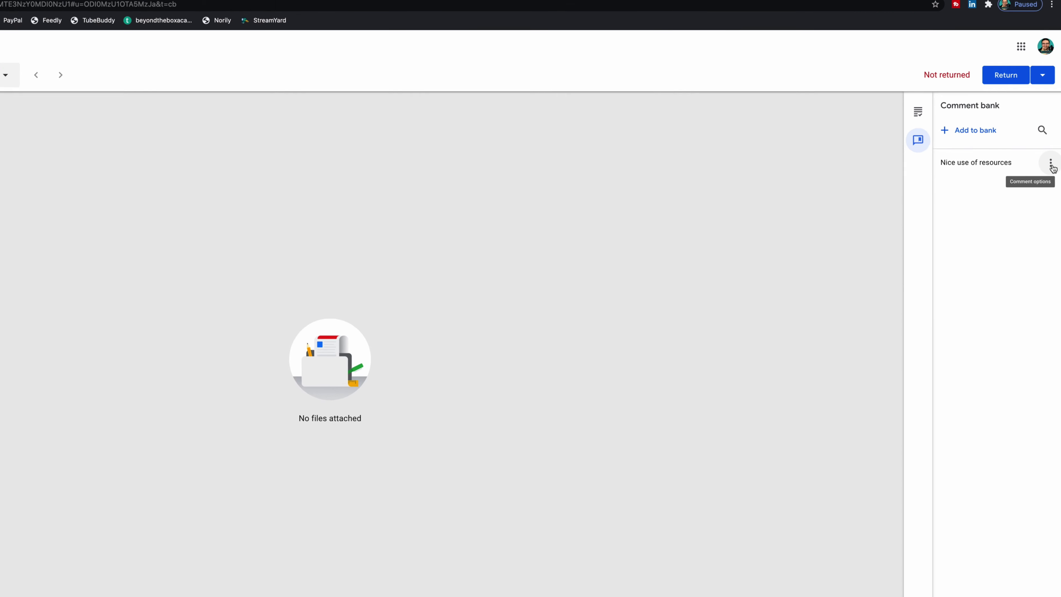
{"action": "left_click", "coordinate": [1051, 165]}
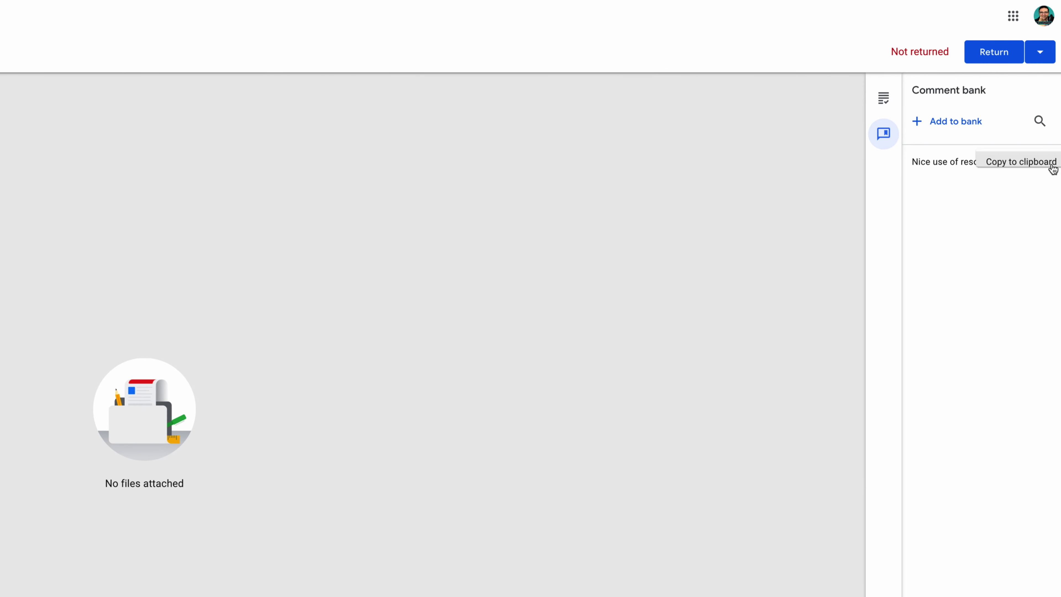
{"action": "left_click", "coordinate": [999, 167]}
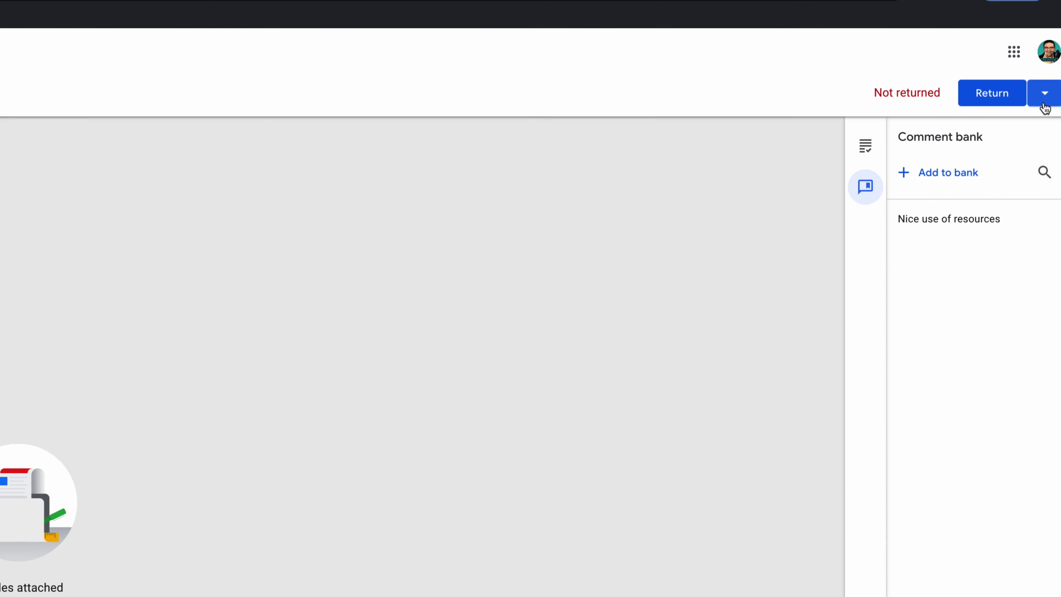
- Return the 99/100 Audience Analysis work to the student, then switch to Safari
{"action": "left_click", "coordinate": [1045, 105]}
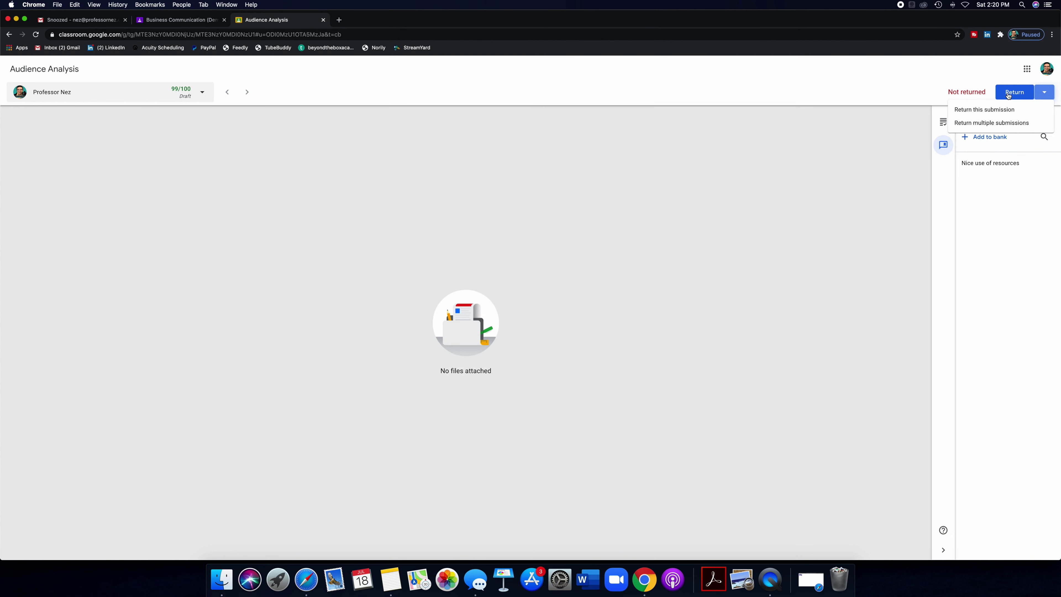
{"action": "left_click", "coordinate": [1018, 95]}
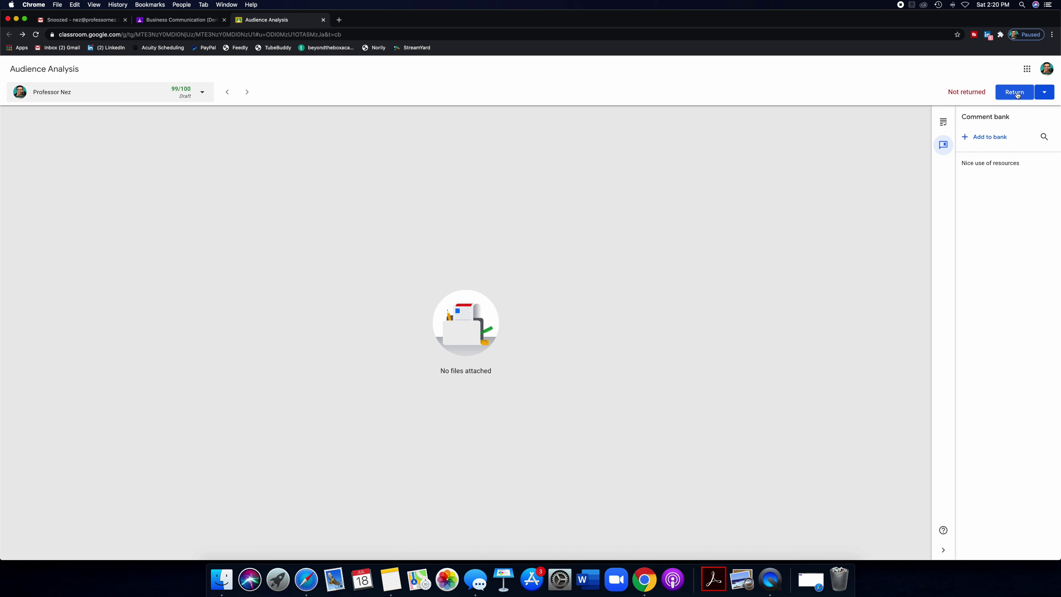
{"action": "left_click", "coordinate": [1017, 95]}
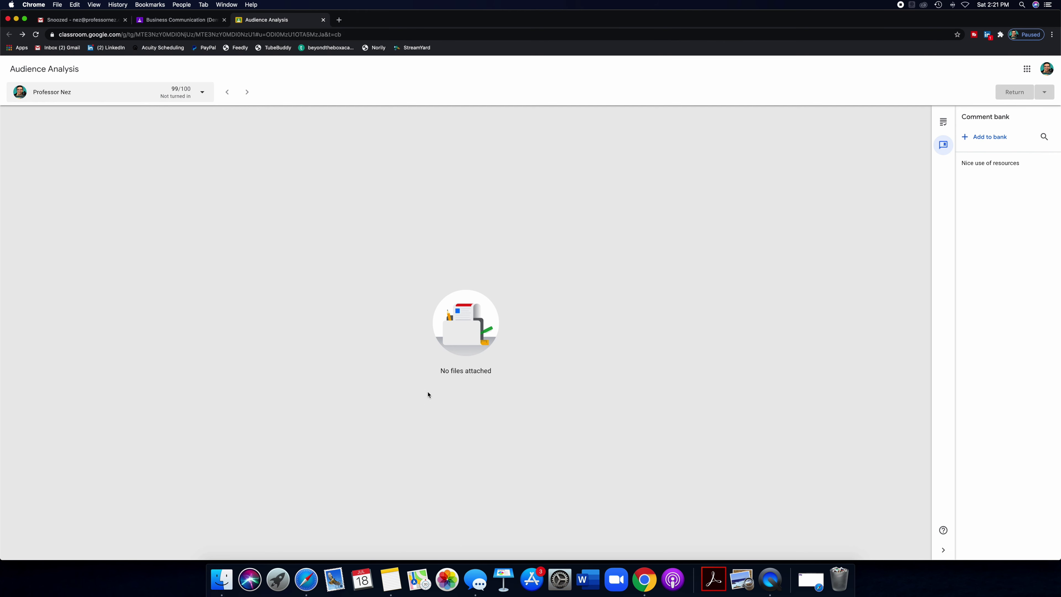
{"action": "left_click", "coordinate": [811, 580]}
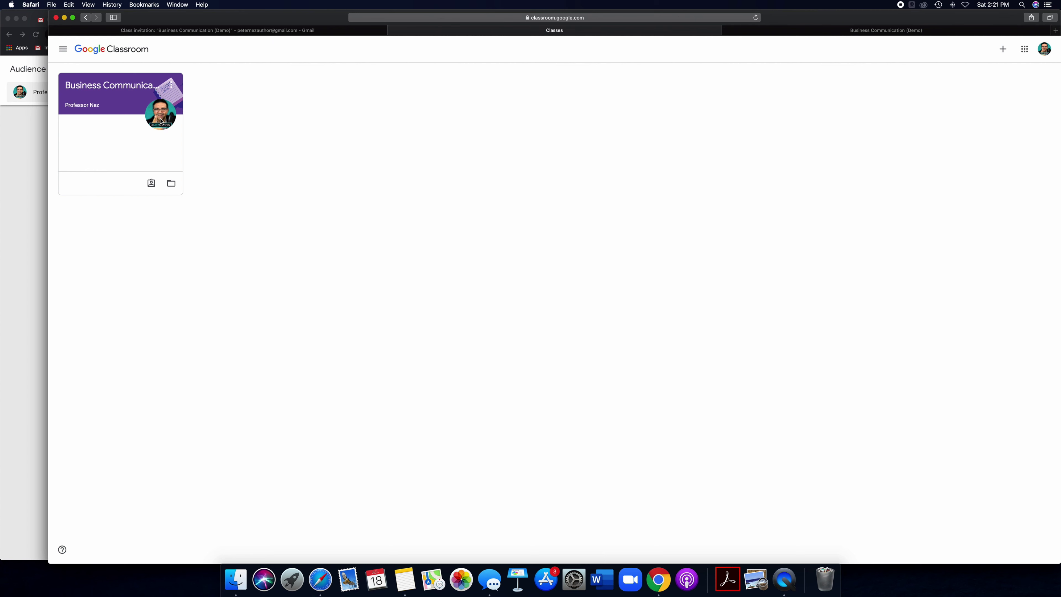
- As the student, open Business Communication (Demo) Classwork and bring up View your work
{"action": "left_click", "coordinate": [140, 87]}
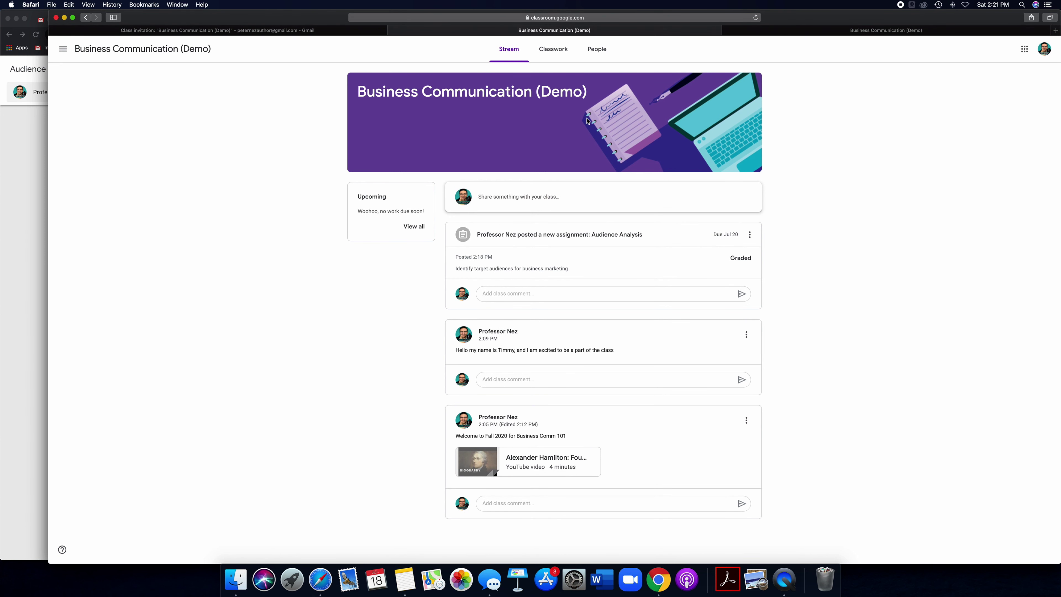
{"action": "left_click", "coordinate": [565, 53]}
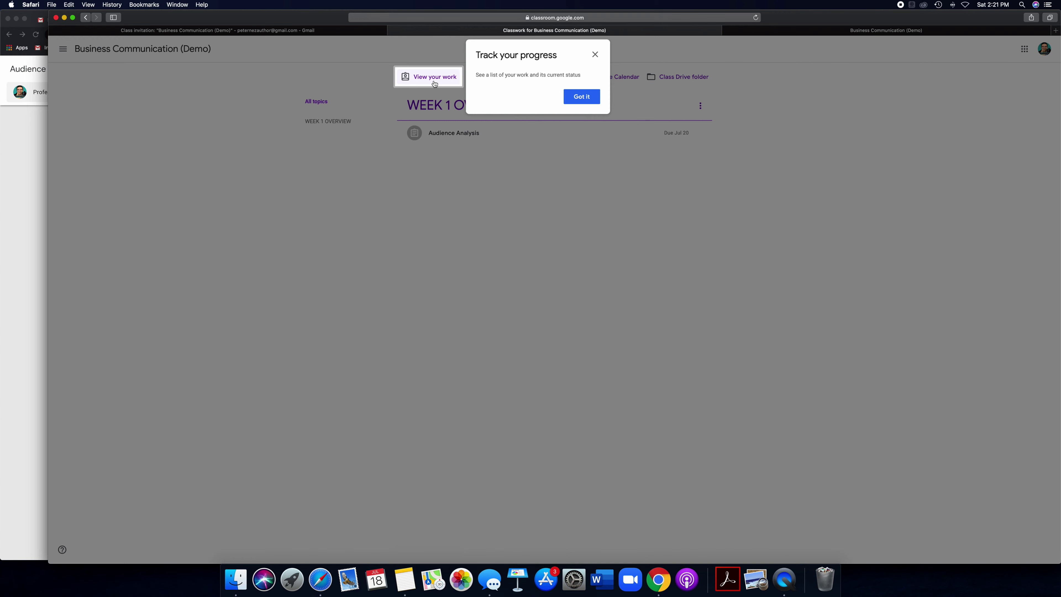
{"action": "left_click", "coordinate": [583, 100]}
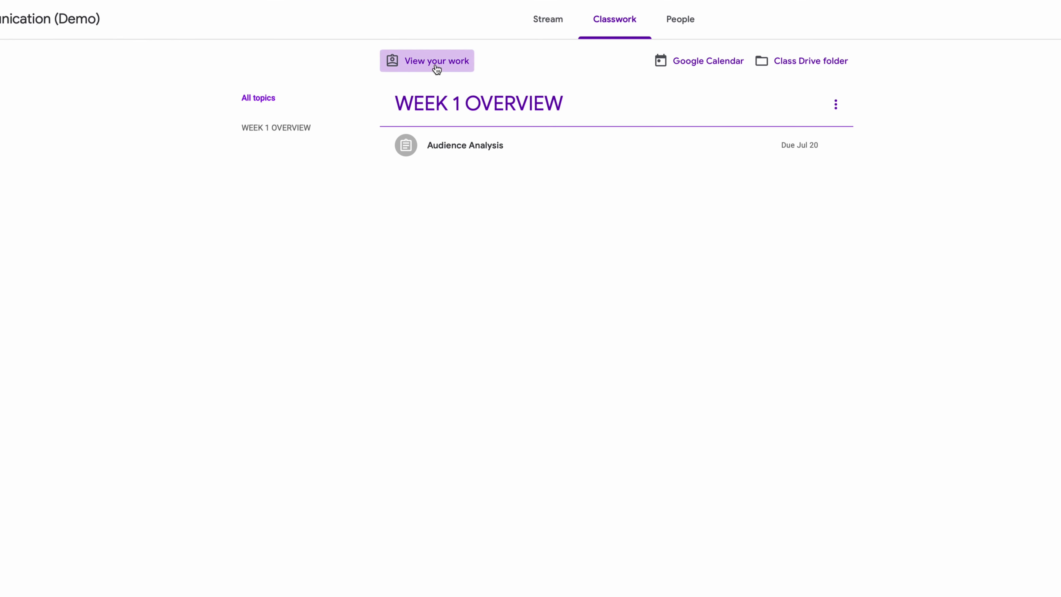
{"action": "left_click", "coordinate": [435, 66]}
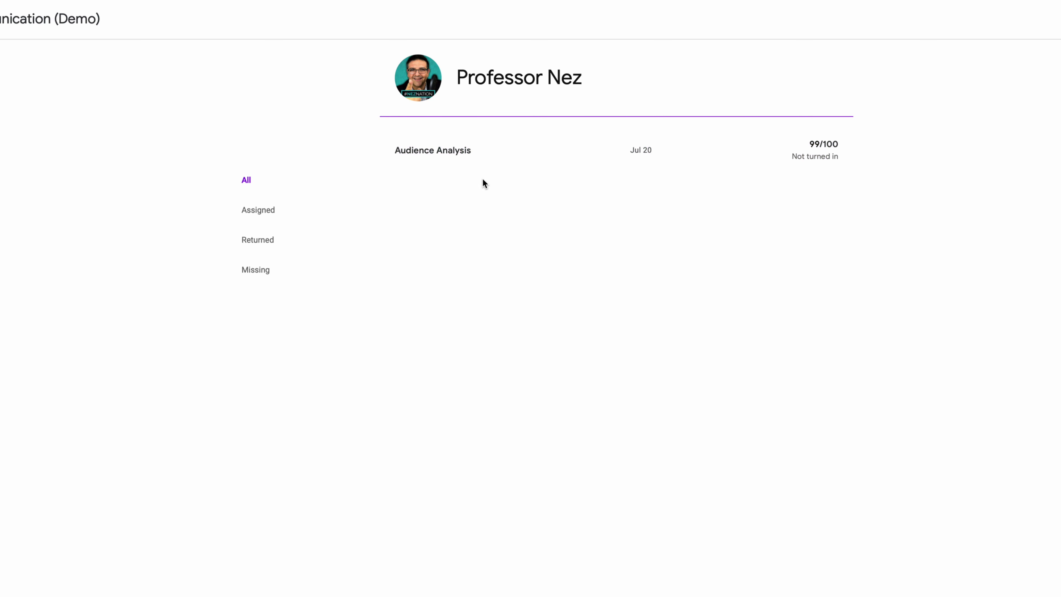
- Try the Assigned, Returned, Missing and All filters, then return to the class stream
{"action": "left_click", "coordinate": [256, 211]}
{"action": "left_click", "coordinate": [265, 240]}
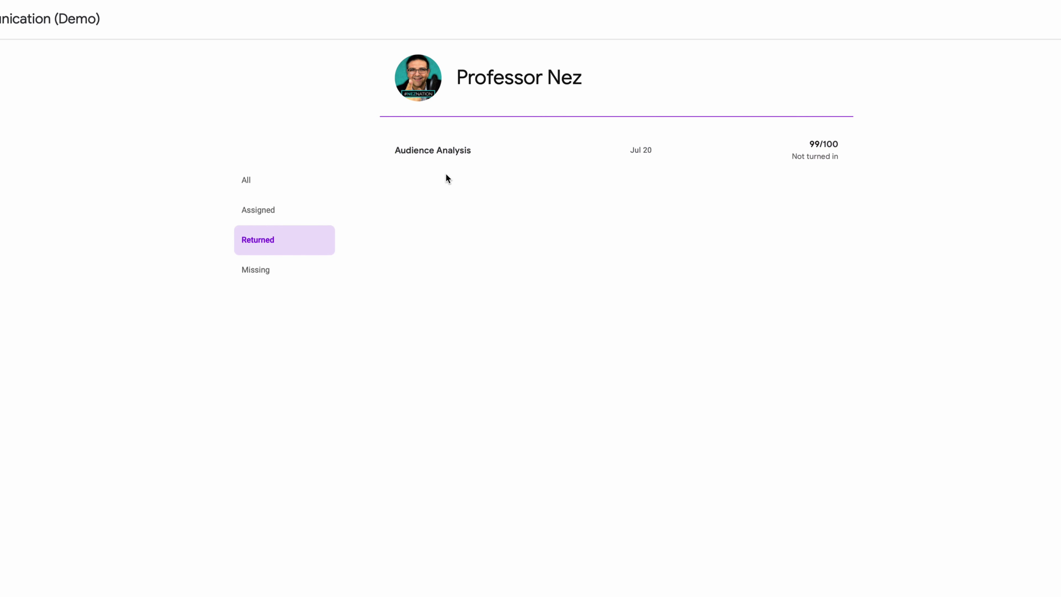
{"action": "left_click", "coordinate": [255, 270]}
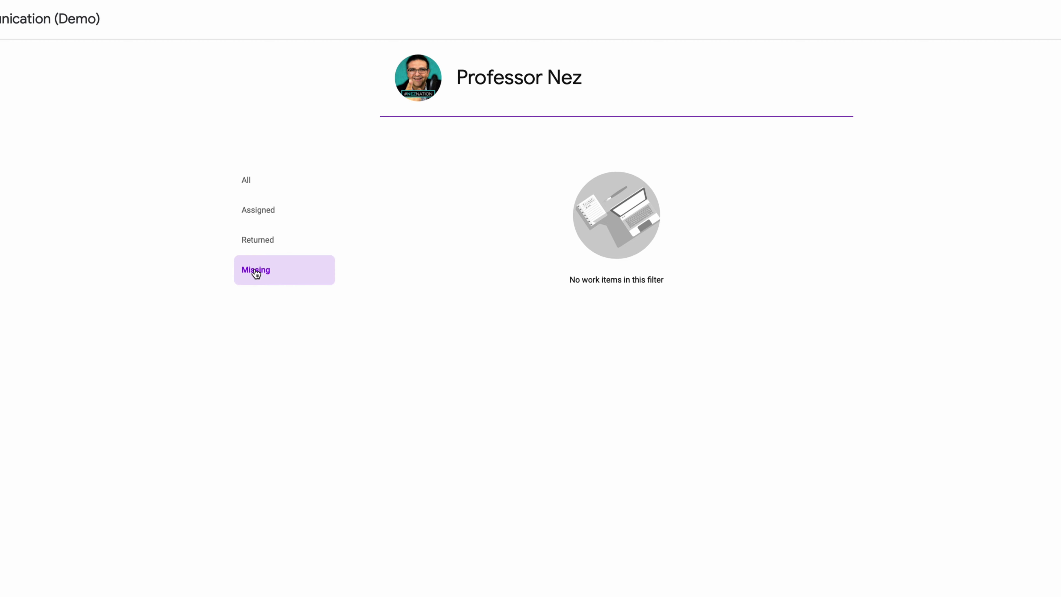
{"action": "left_click", "coordinate": [256, 191]}
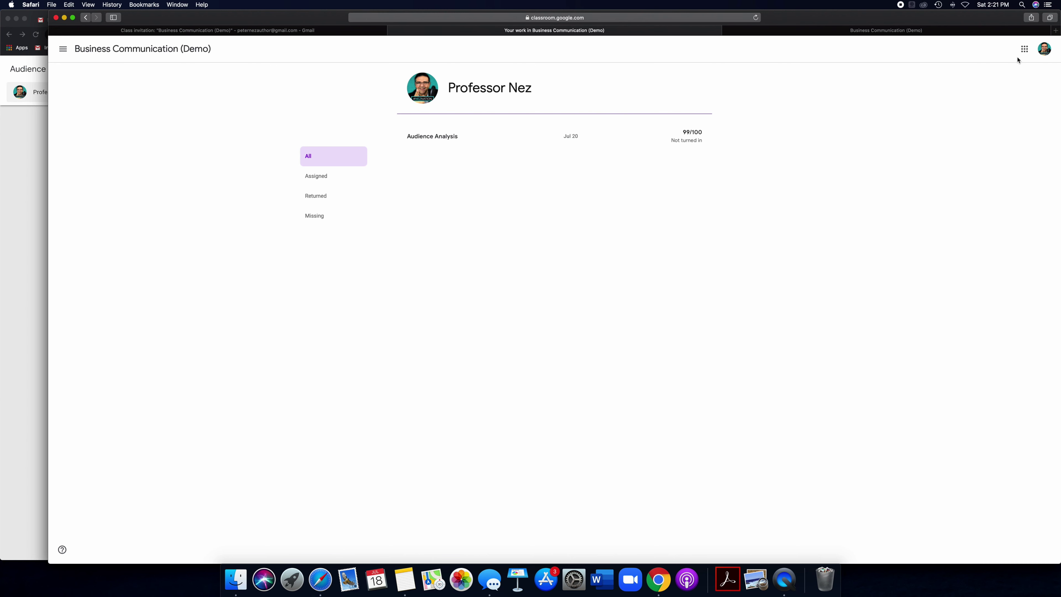
{"action": "left_click", "coordinate": [1023, 48]}
{"action": "left_click", "coordinate": [1023, 48]}
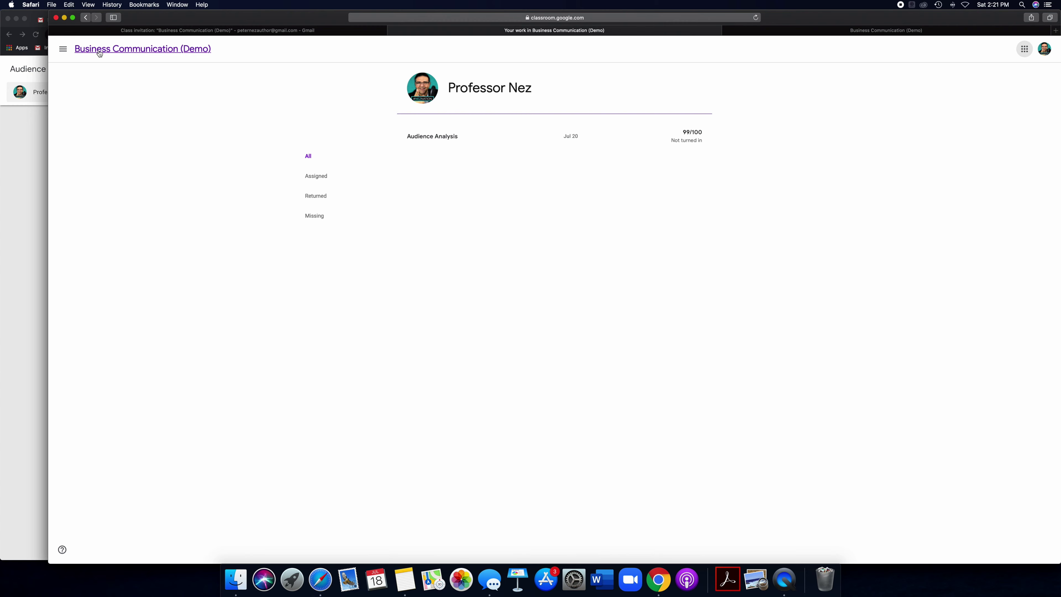
{"action": "left_click", "coordinate": [100, 50]}
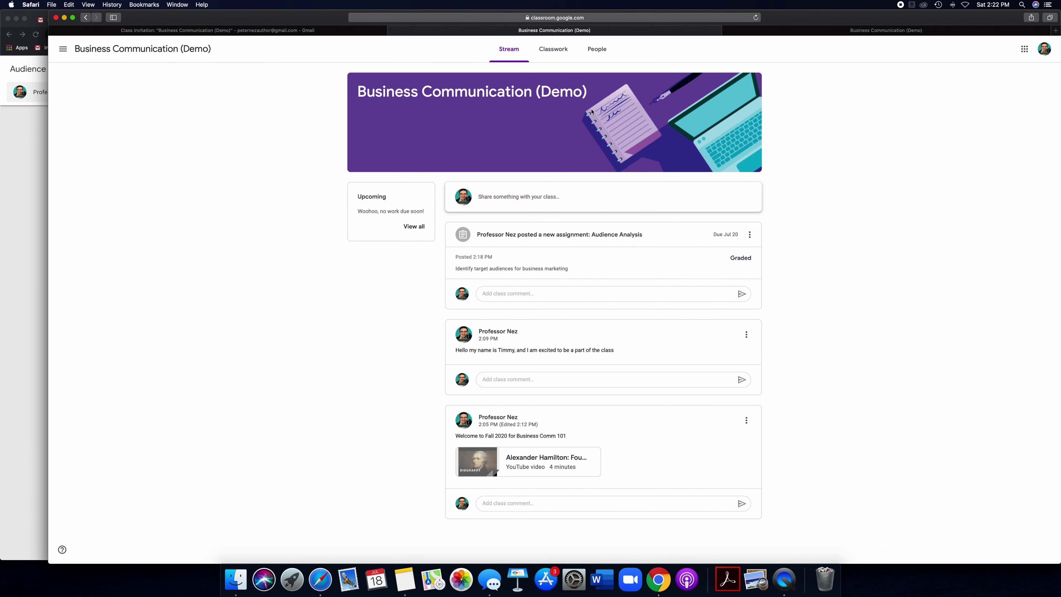
- Look at the class People page, then go to the Classwork list
{"action": "left_click", "coordinate": [598, 49]}
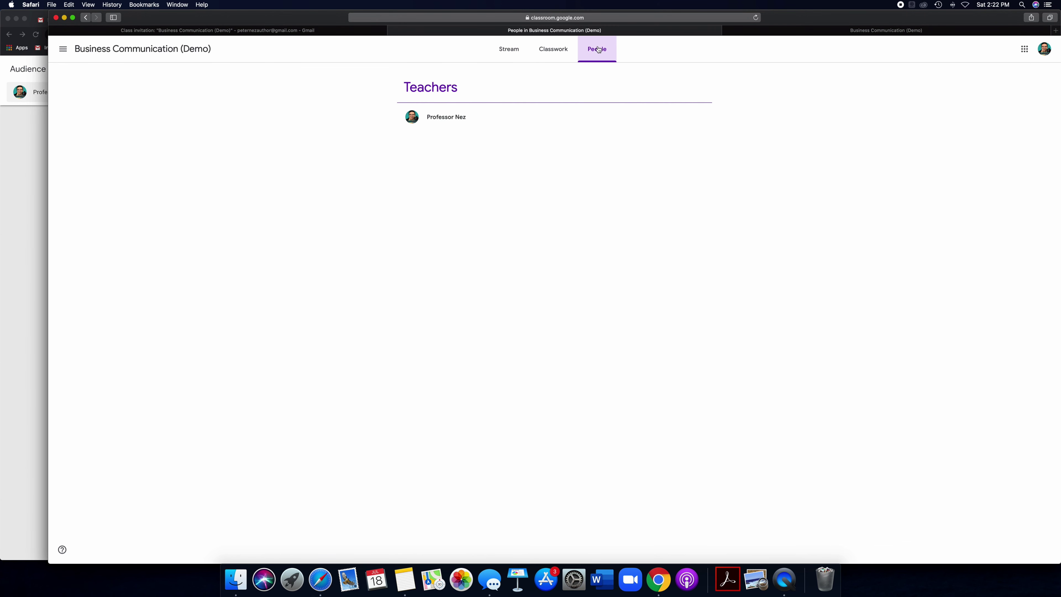
{"action": "left_click", "coordinate": [554, 49]}
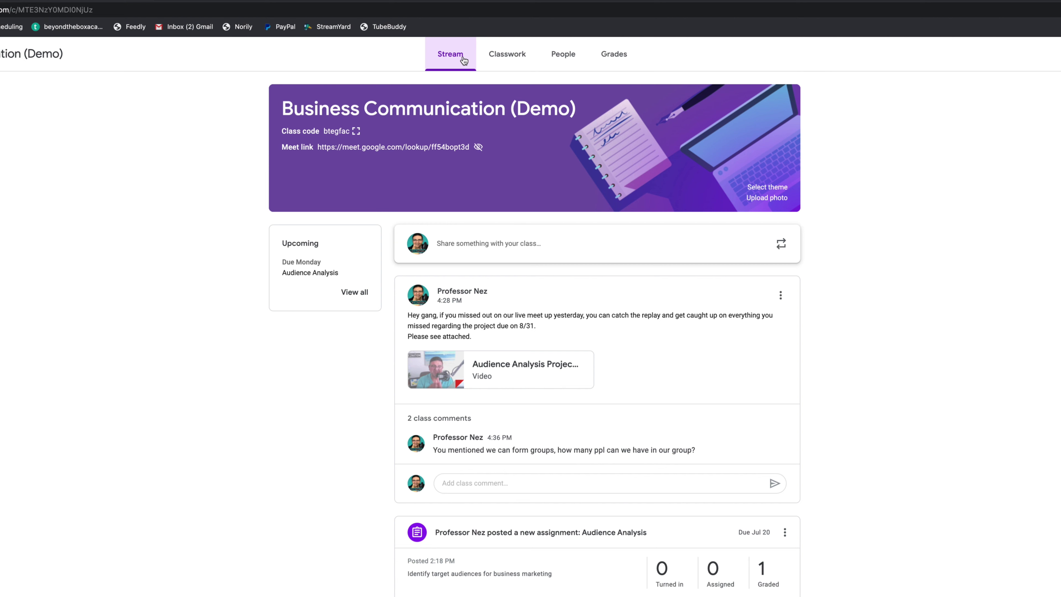
- Visit Classwork, People and Grades to confirm Audience Analysis shows 99, ending on Classwork
{"action": "left_click", "coordinate": [514, 60]}
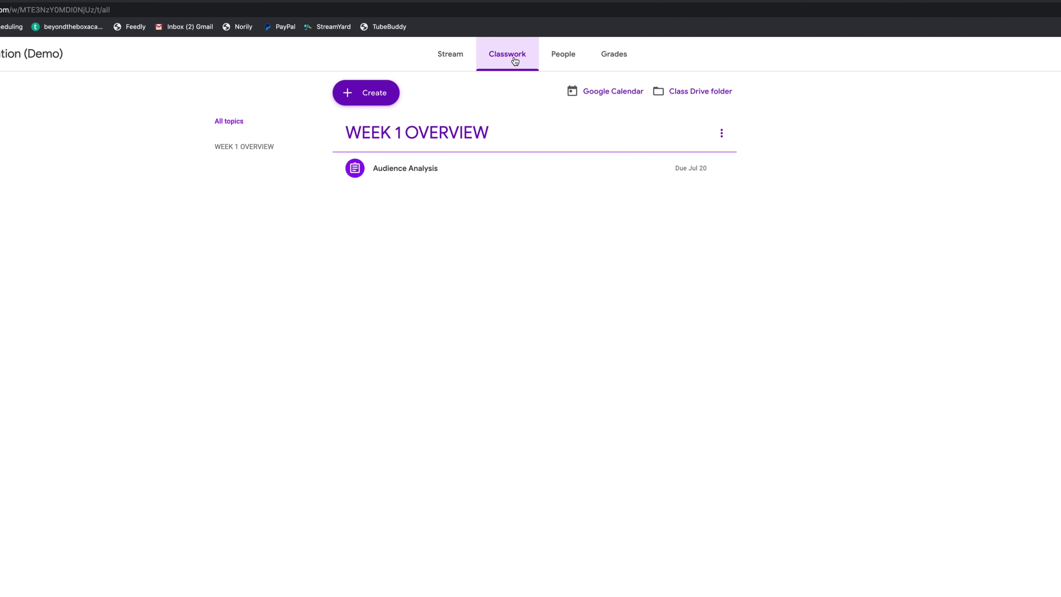
{"action": "left_click", "coordinate": [561, 60]}
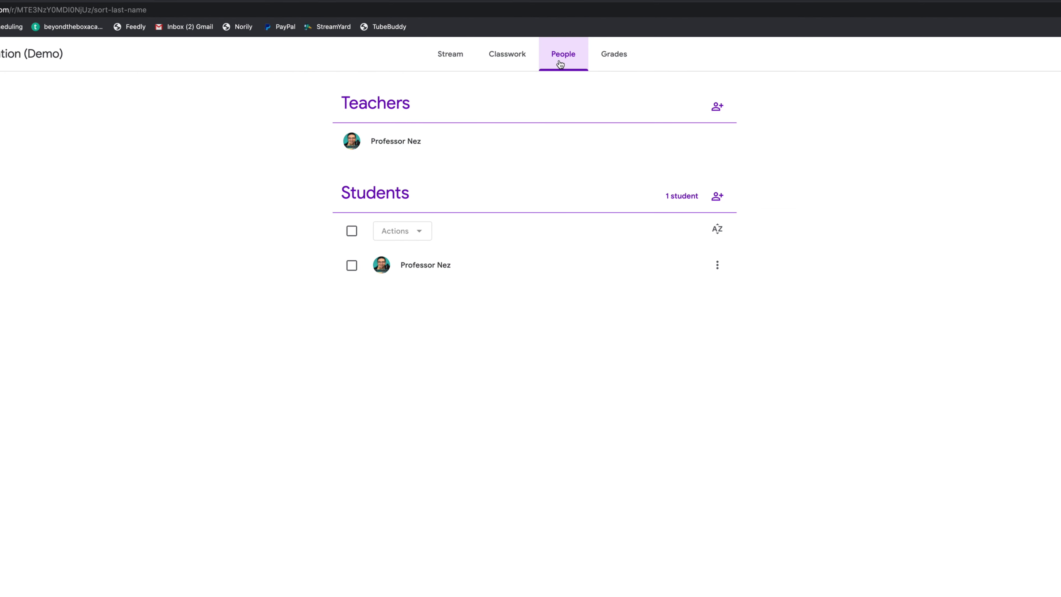
{"action": "left_click", "coordinate": [613, 63]}
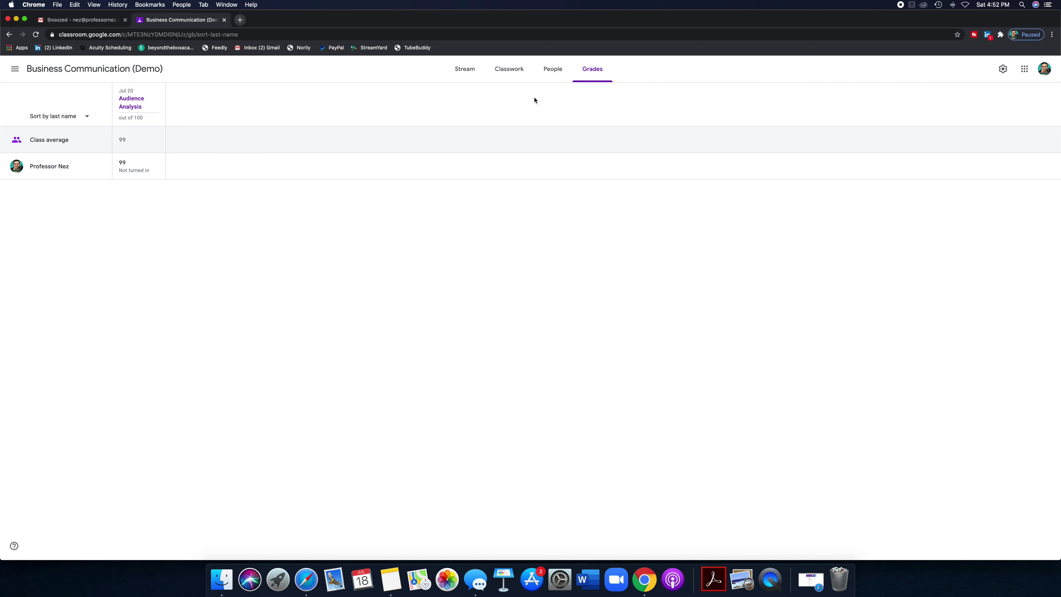
{"action": "left_click", "coordinate": [509, 70]}
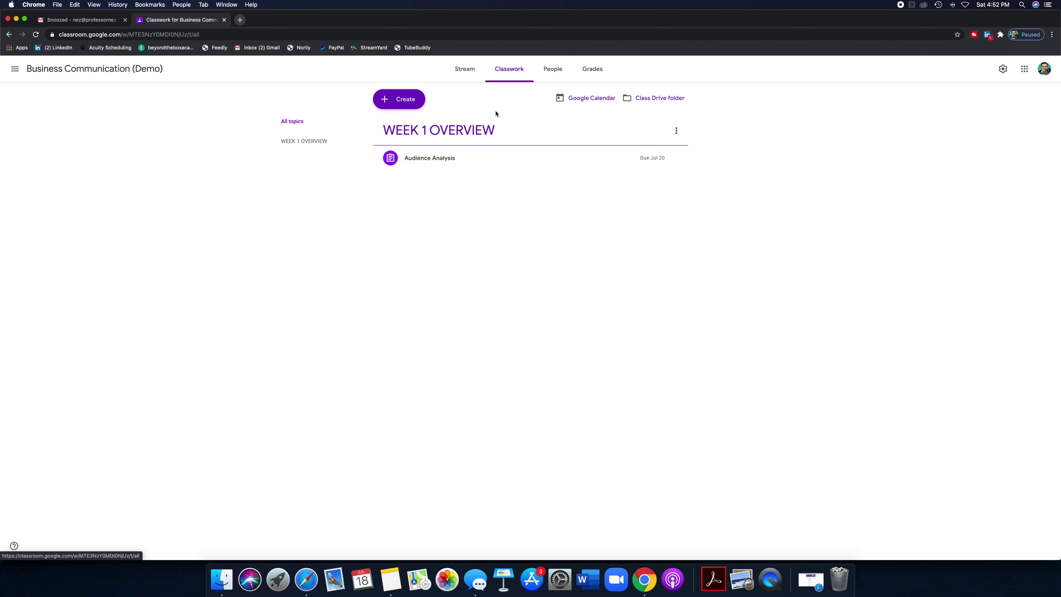
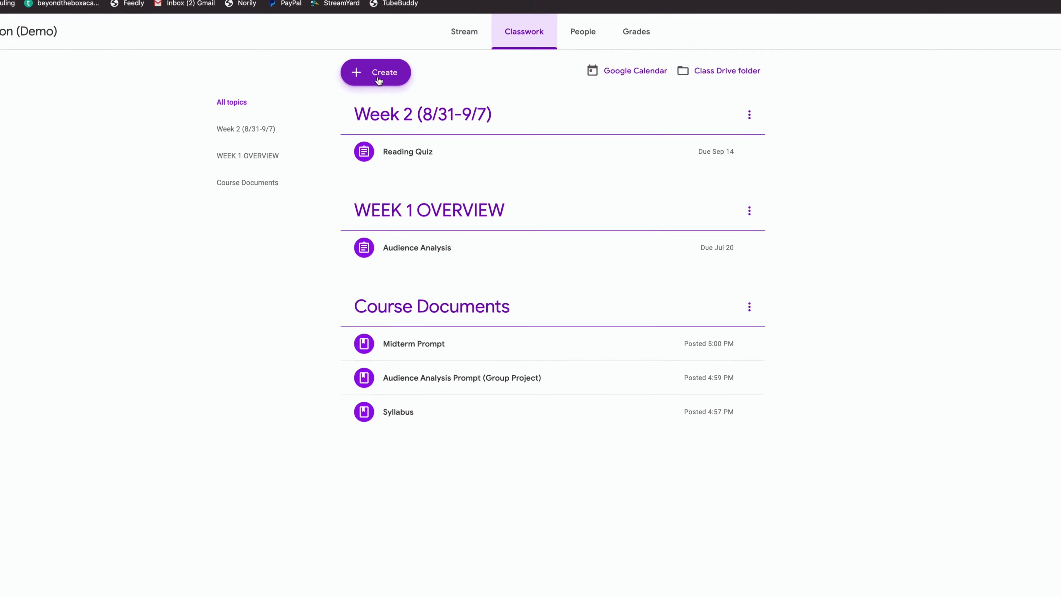
- Start a new question post from the Classwork Create menu
{"action": "left_click", "coordinate": [379, 78]}
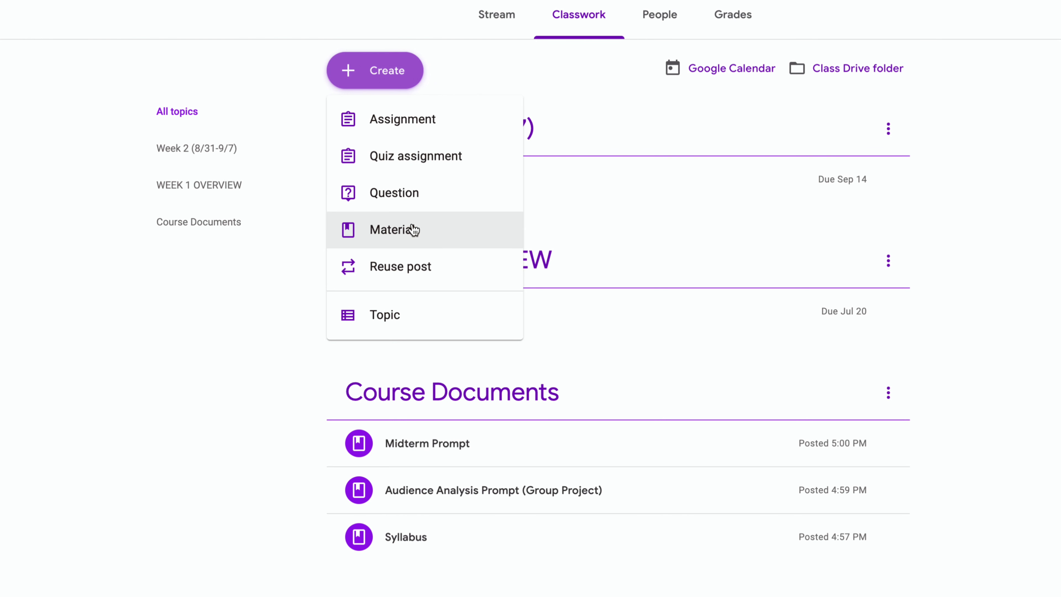
{"action": "left_click", "coordinate": [407, 193]}
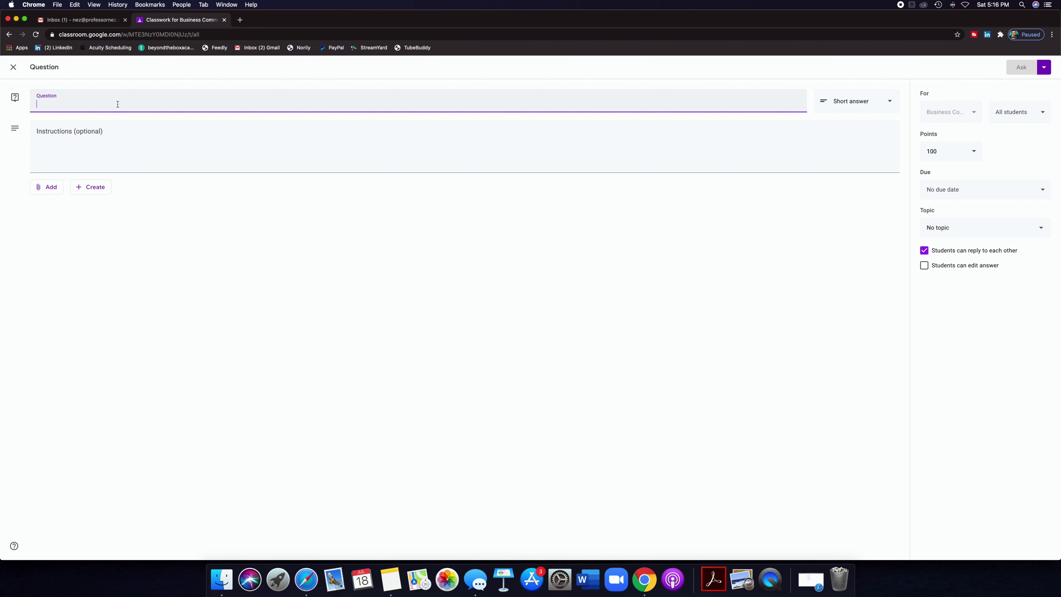
- Enter the question 'What methodologies did Socrates cover in his Socratic Method?'
{"action": "type", "text": "What methodologies di"}
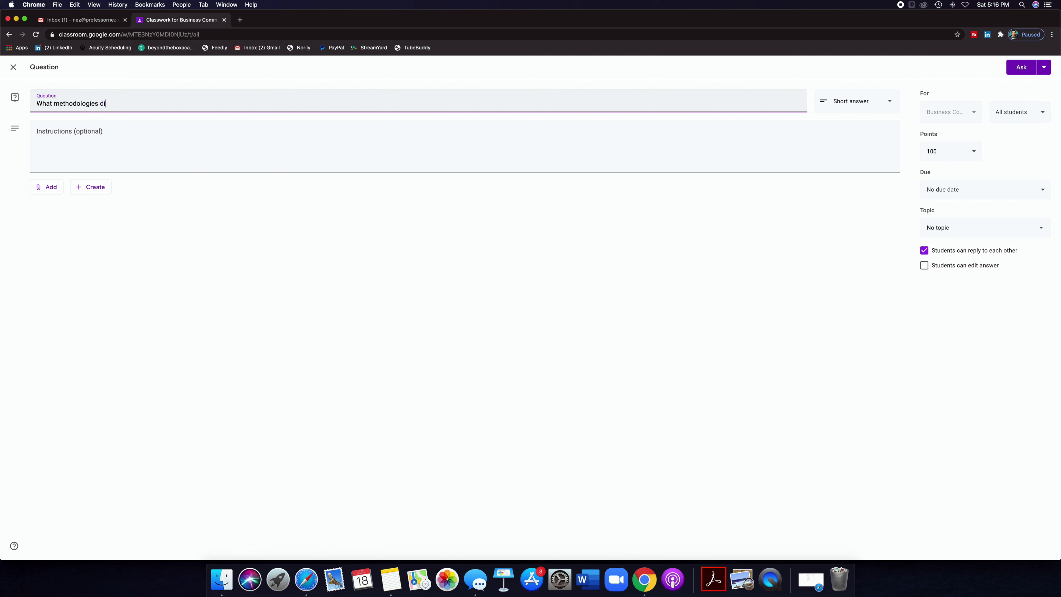
{"action": "type", "text": "d Socarat"}
{"action": "key", "text": "BackSpace"}
{"action": "key", "text": "BackSpace"}
{"action": "key", "text": "BackSpace"}
{"action": "key", "text": "BackSpace"}
{"action": "type", "text": "rates cover in his Socratic Method?"}
- Look through the Add and Create attachment menus without attaching anything
{"action": "left_click", "coordinate": [69, 150]}
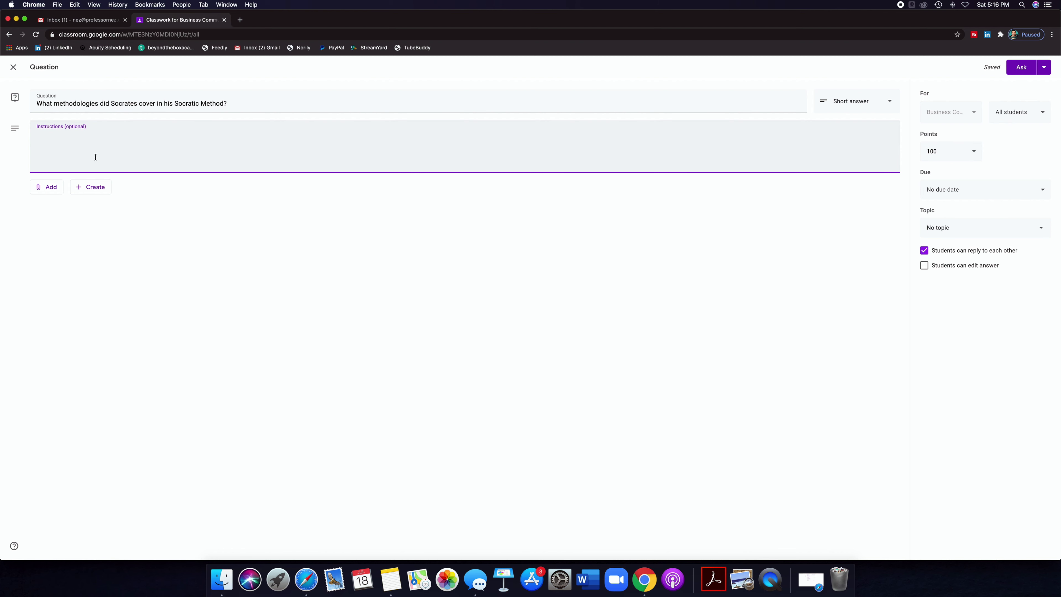
{"action": "left_click", "coordinate": [52, 190]}
{"action": "left_click", "coordinate": [54, 193]}
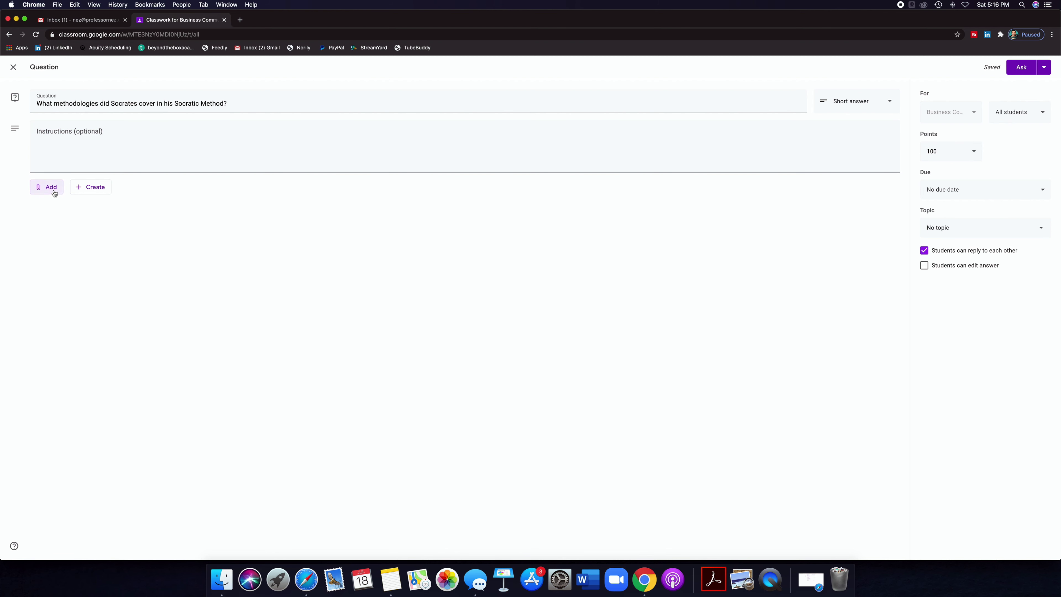
{"action": "left_click", "coordinate": [90, 193]}
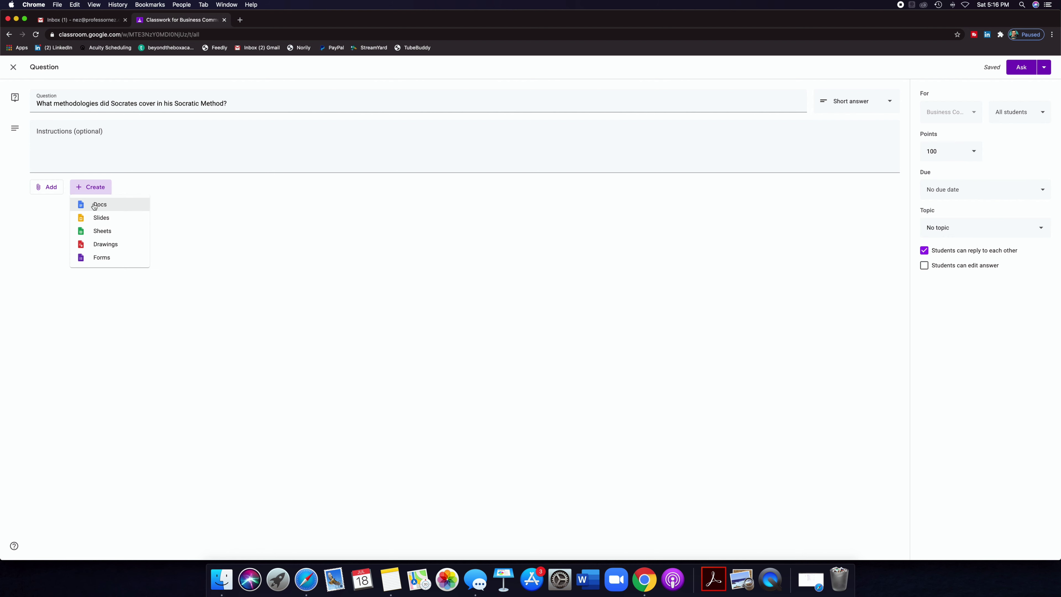
{"action": "left_click", "coordinate": [206, 214]}
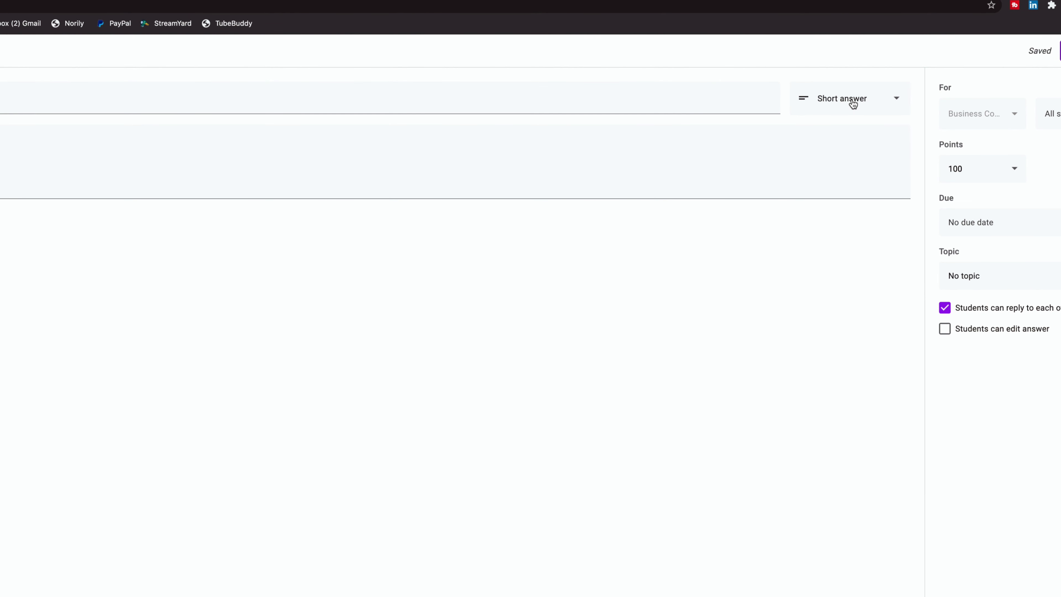
- Make the question multiple choice with first option 'Line of Questioning'
{"action": "left_click", "coordinate": [897, 99]}
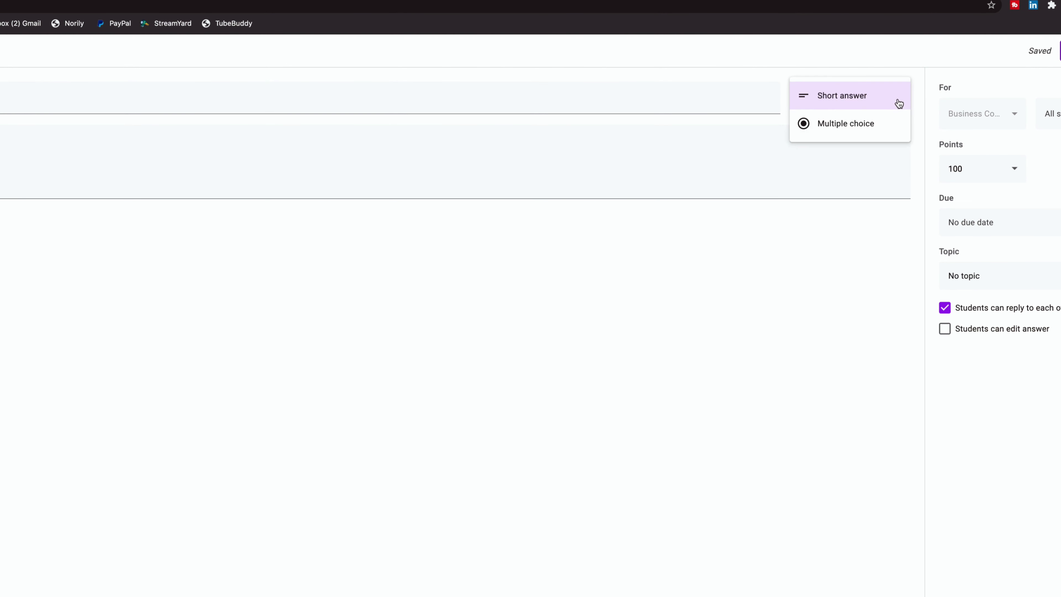
{"action": "left_click", "coordinate": [854, 130]}
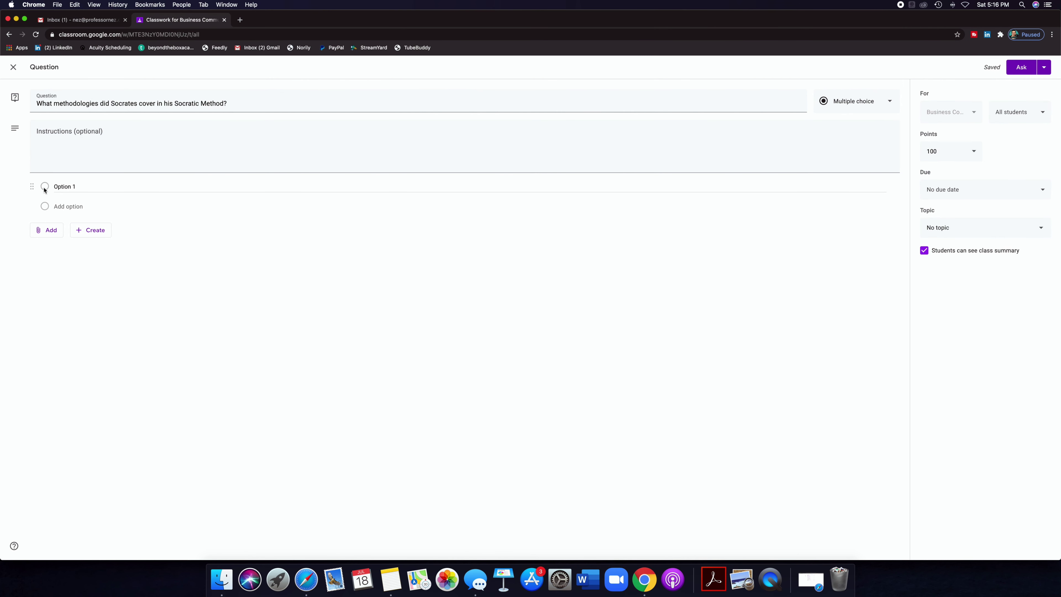
{"action": "left_click", "coordinate": [74, 187]}
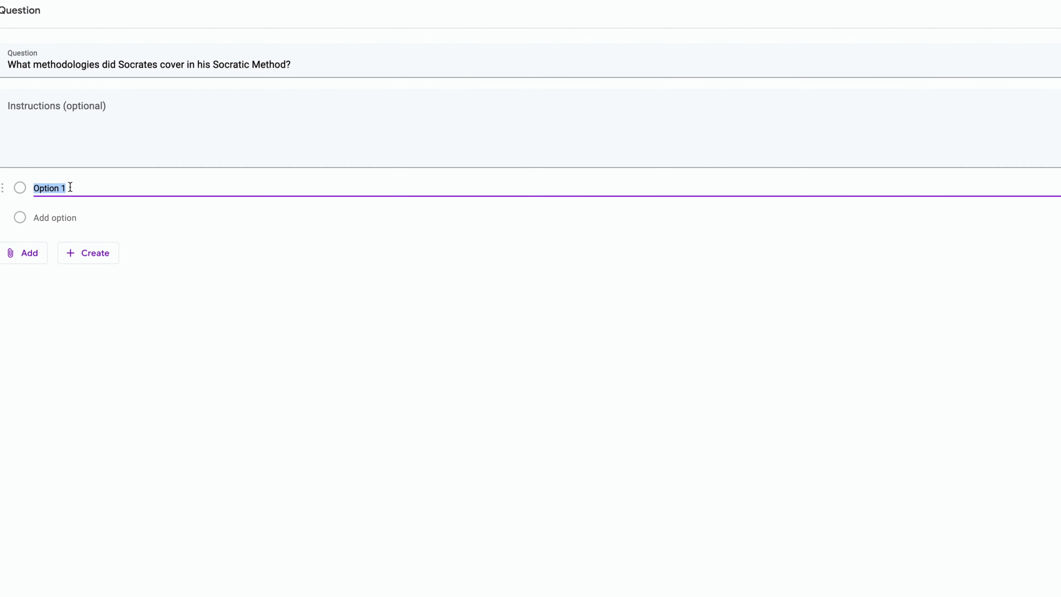
{"action": "key", "text": "BackSpace"}
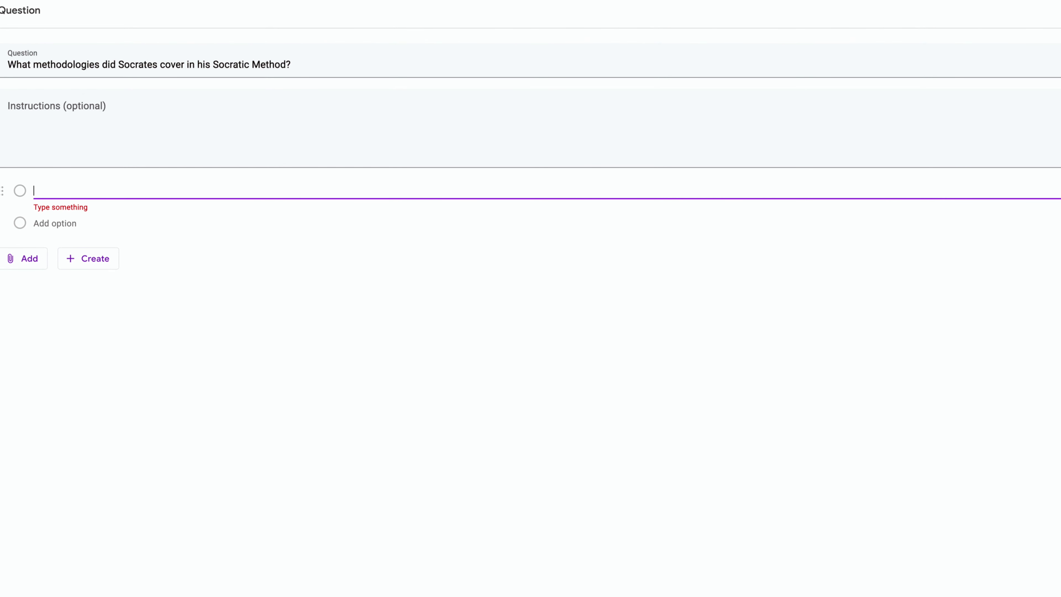
{"action": "type", "text": "Line for"}
{"action": "key", "text": "BackSpace"}
{"action": "key", "text": "BackSpace"}
{"action": "key", "text": "BackSpace"}
{"action": "key", "text": "BackSpace"}
{"action": "type", "text": "of Questioning"}
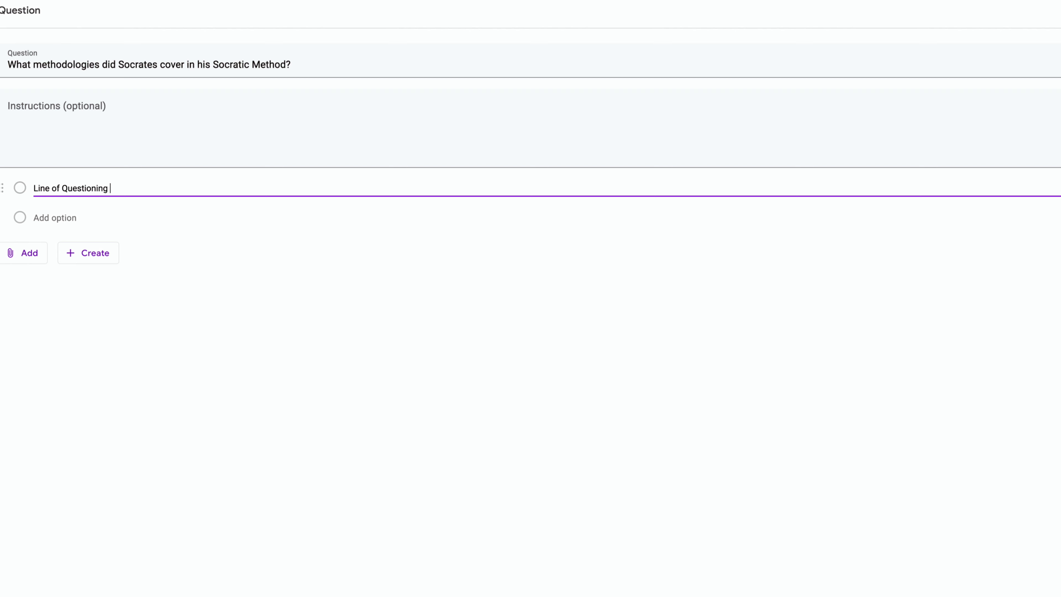
- Add a second answer option, 'Introspection'
{"action": "left_click", "coordinate": [65, 221]}
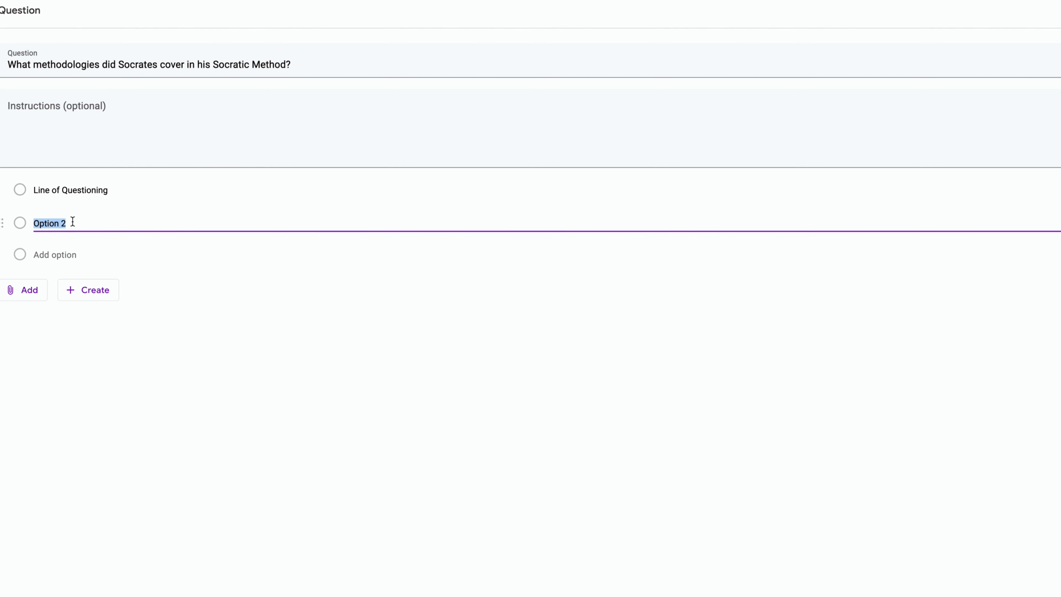
{"action": "key", "text": "BackSpace"}
{"action": "type", "text": "Introspe"}
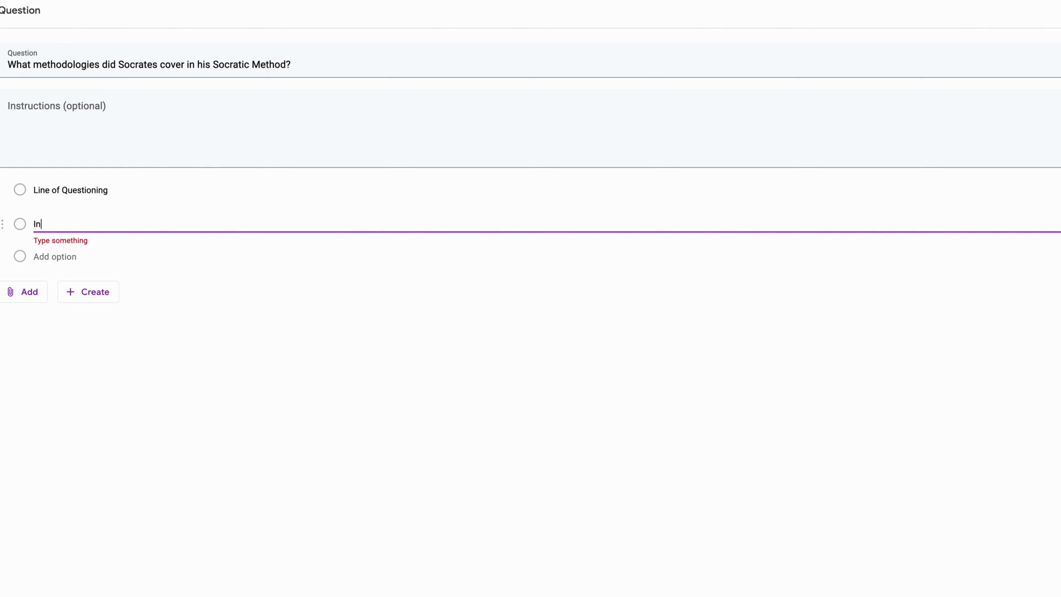
{"action": "type", "text": "ction"}
{"action": "left_click", "coordinate": [155, 268]}
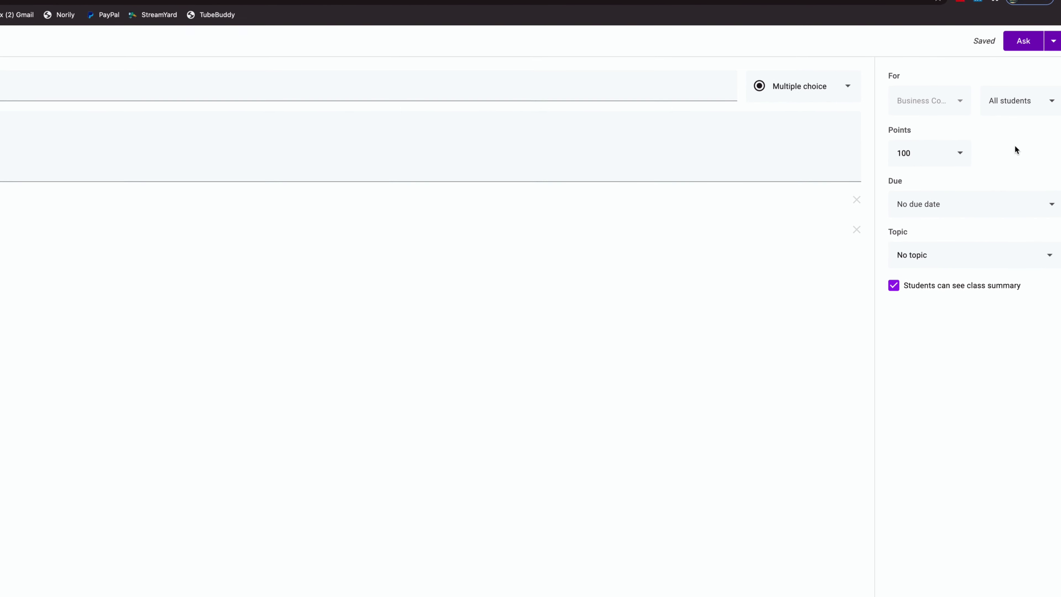
- Make the question ungraded with a due date of Mon, Jul 20, 2020
{"action": "left_click", "coordinate": [958, 153]}
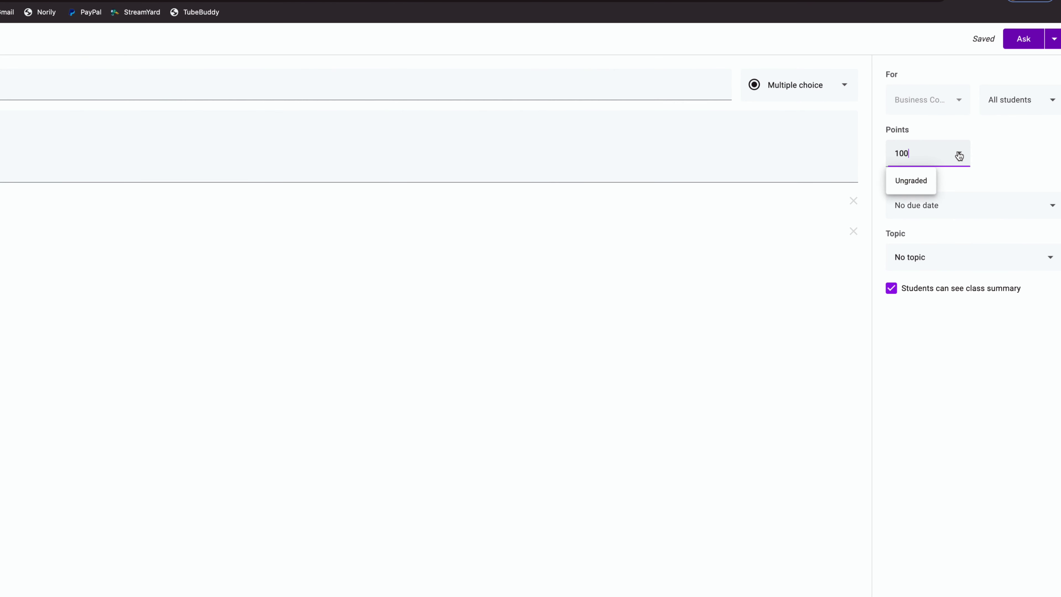
{"action": "left_click", "coordinate": [916, 180]}
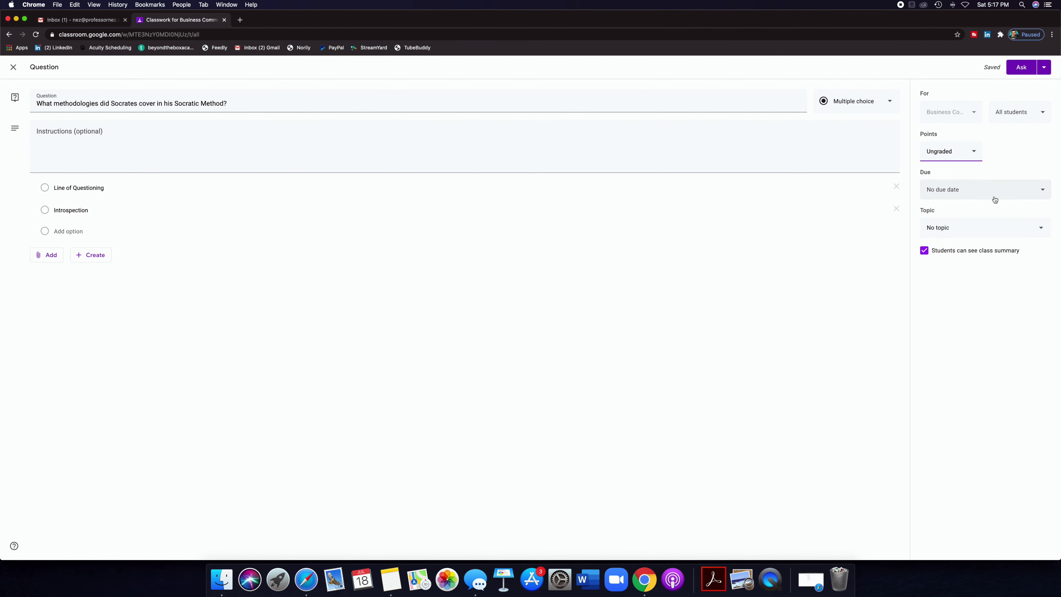
{"action": "left_click", "coordinate": [1006, 195]}
{"action": "left_click", "coordinate": [979, 224]}
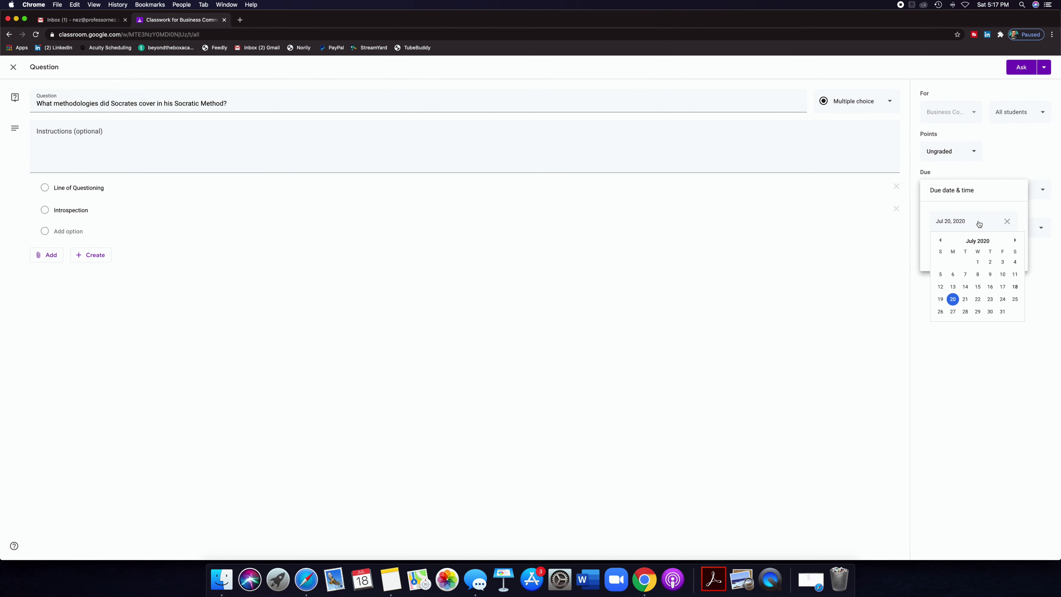
{"action": "left_click", "coordinate": [952, 301]}
{"action": "left_click", "coordinate": [968, 315]}
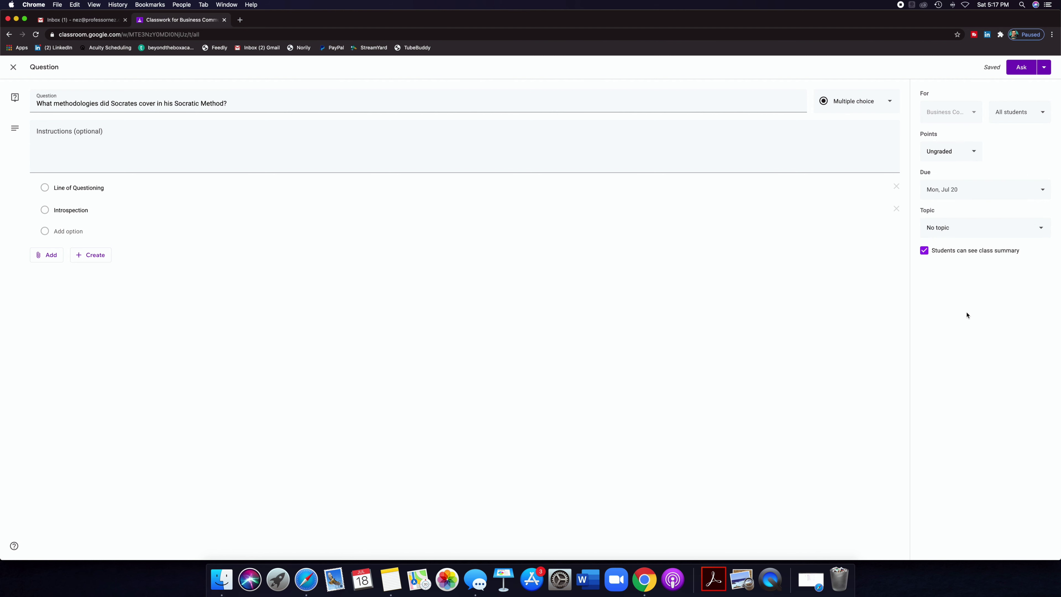
- File the question under Week 2 (8/31-9/7) and post it
{"action": "left_click", "coordinate": [967, 232]}
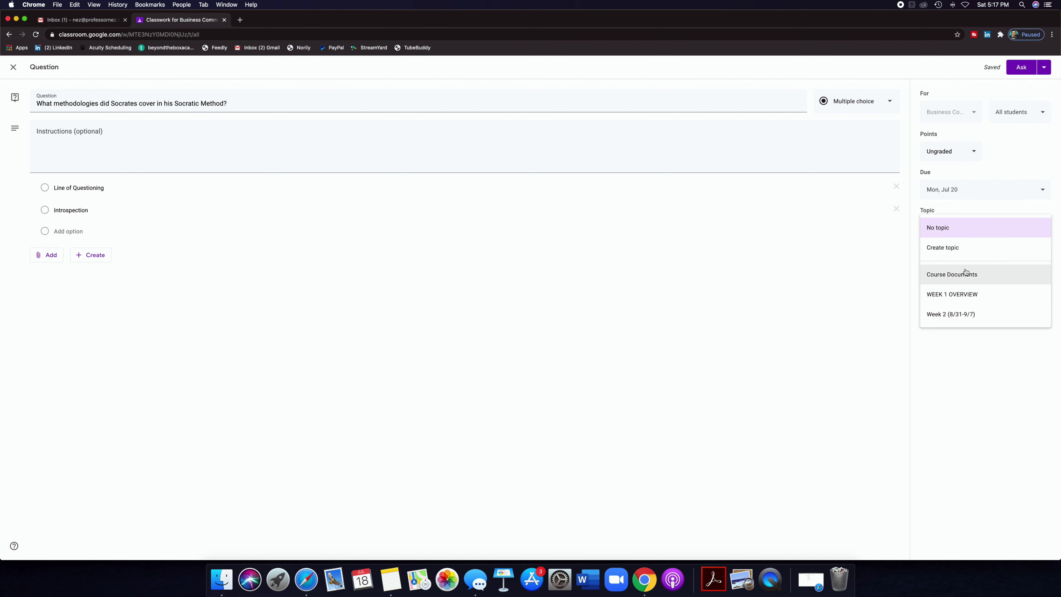
{"action": "left_click", "coordinate": [965, 318]}
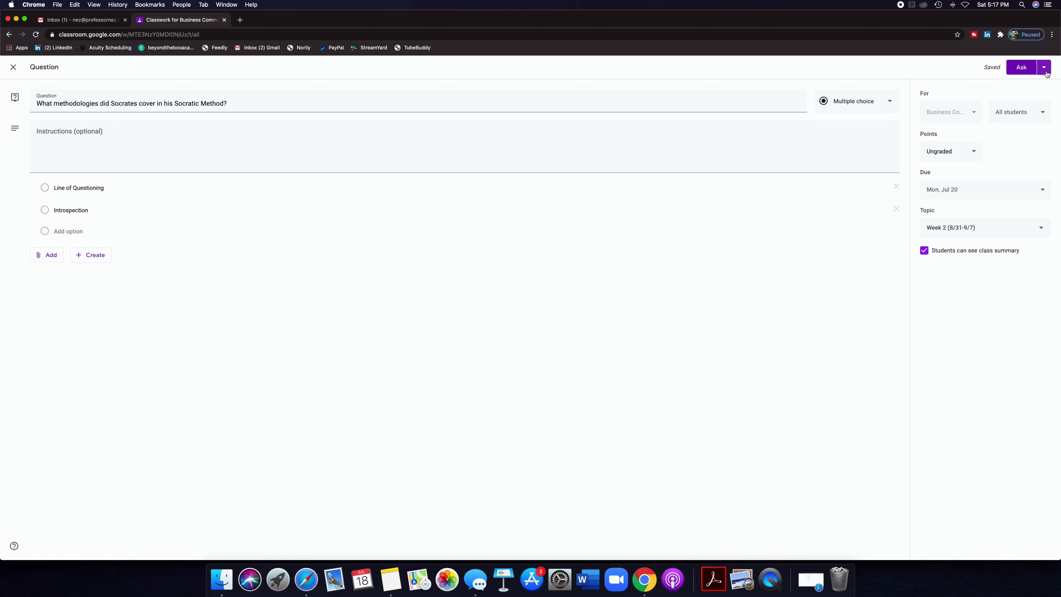
{"action": "left_click", "coordinate": [1025, 71]}
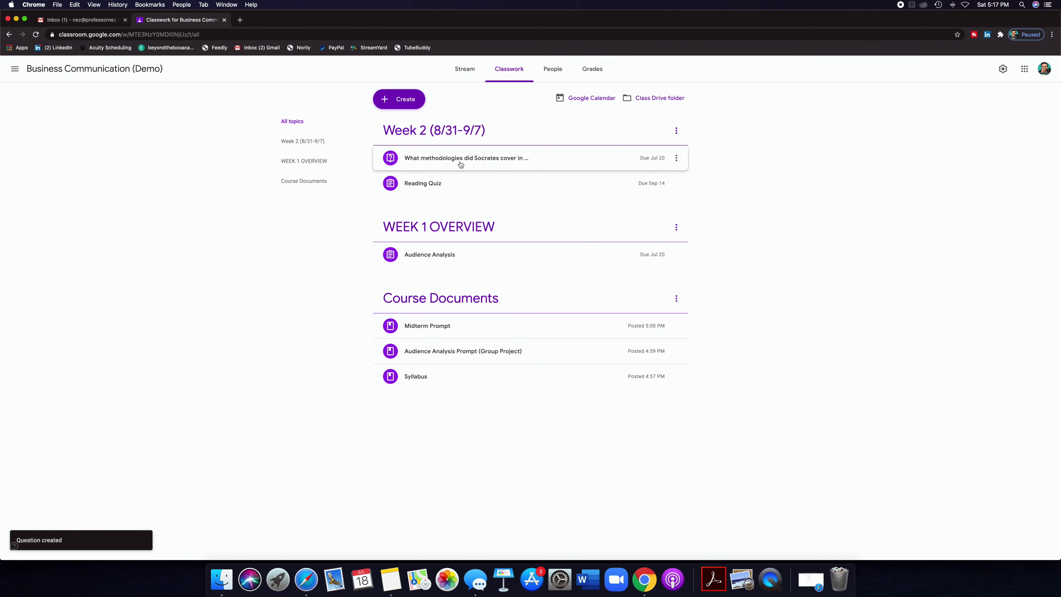
- As the student, answer the Socratic Method question with Introspection and turn it in
{"action": "key", "text": "super+Tab"}
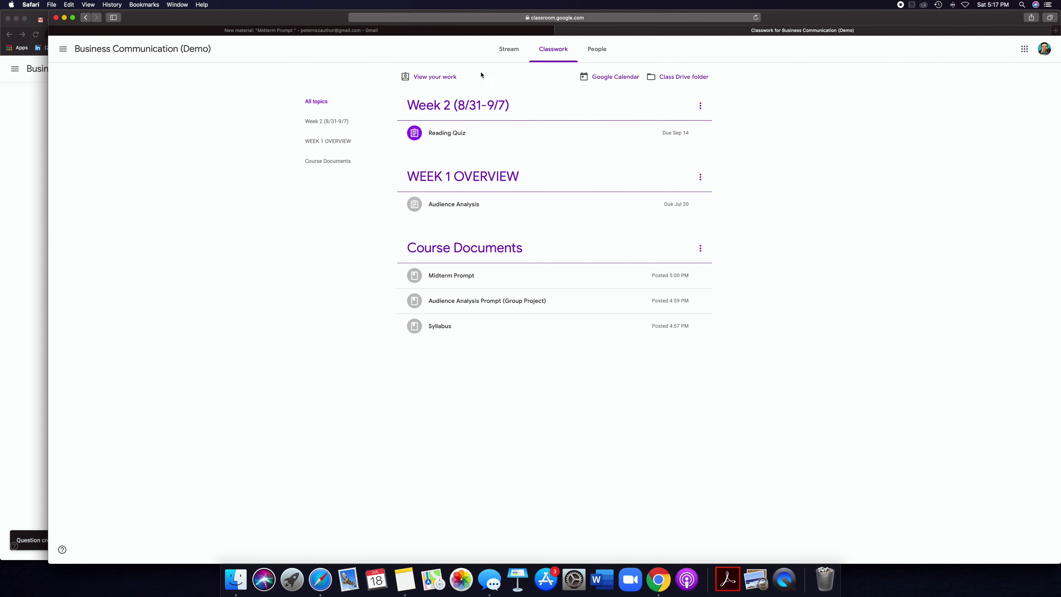
{"action": "left_click", "coordinate": [755, 18]}
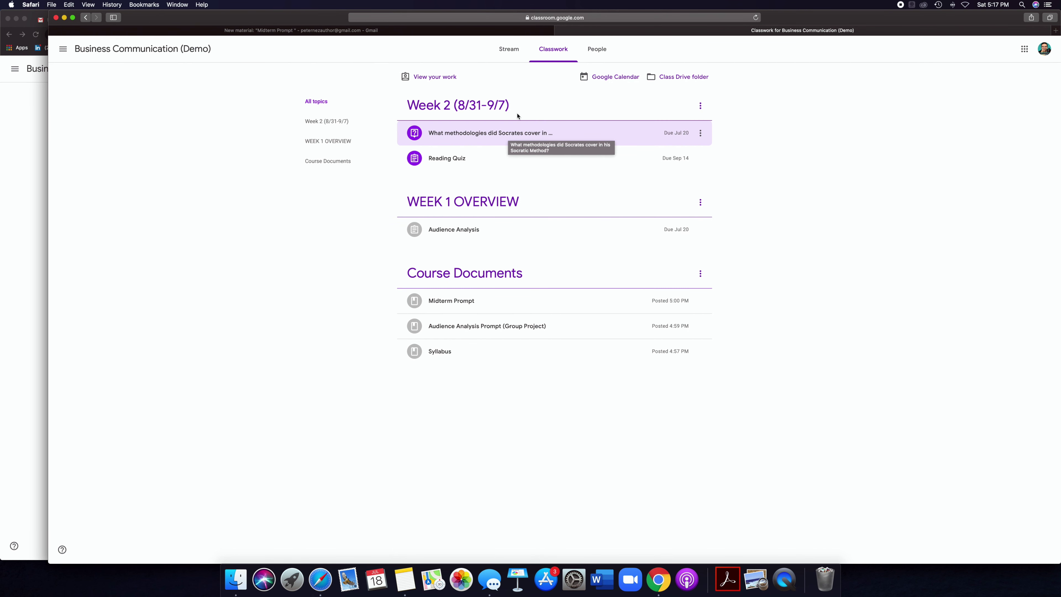
{"action": "left_click", "coordinate": [511, 51]}
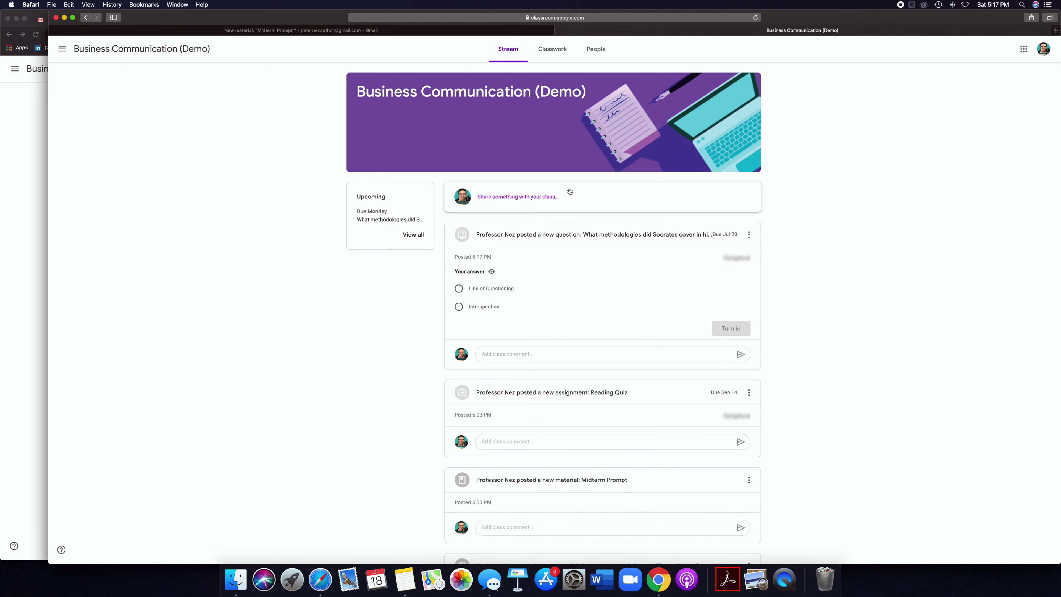
{"action": "scroll", "coordinate": [564, 184], "scroll_direction": "down", "scroll_amount": 1}
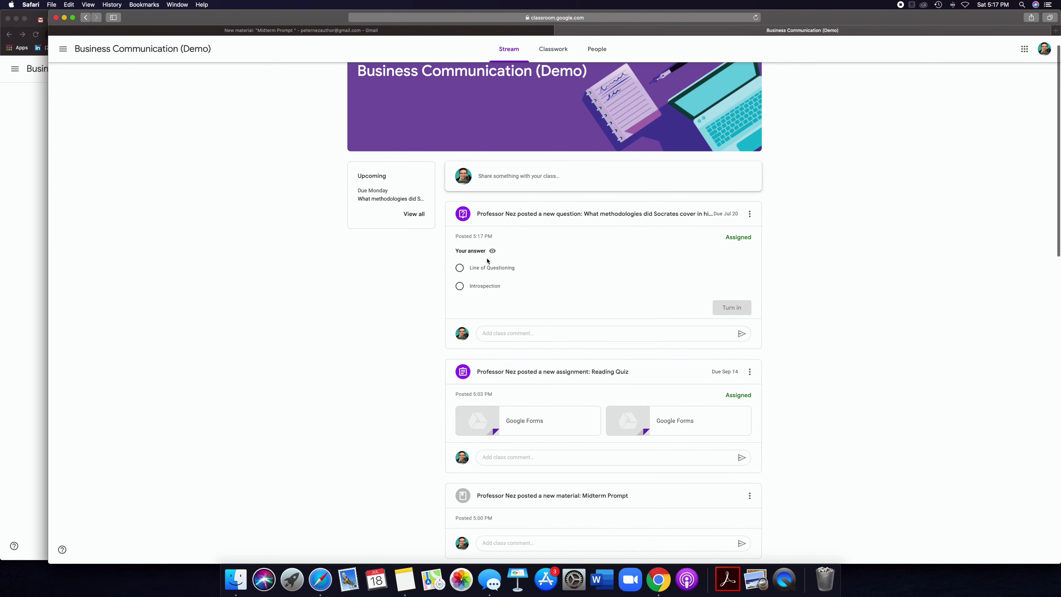
{"action": "left_click", "coordinate": [460, 286]}
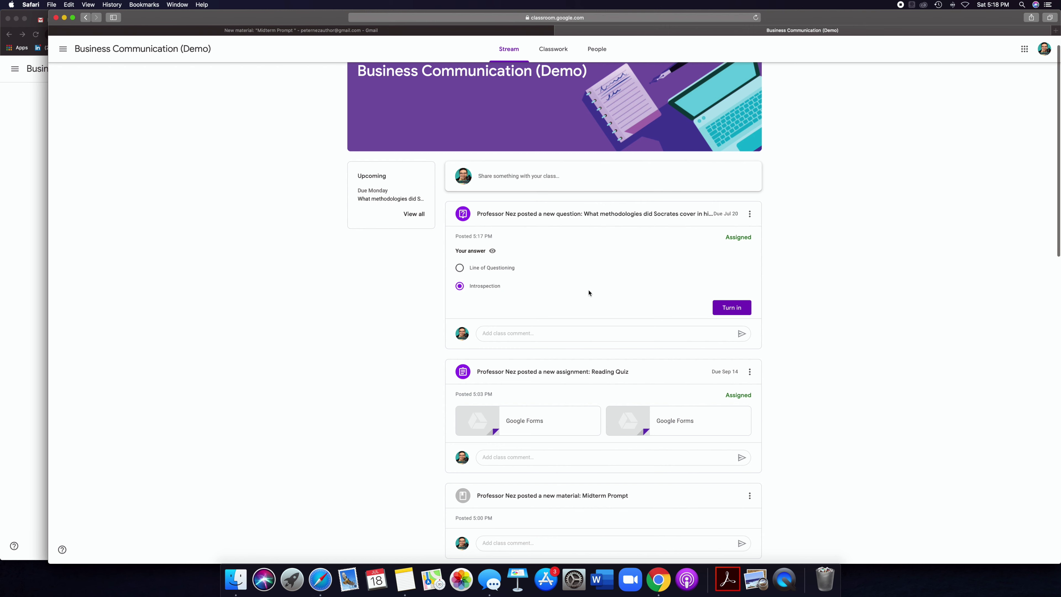
{"action": "left_click", "coordinate": [727, 313]}
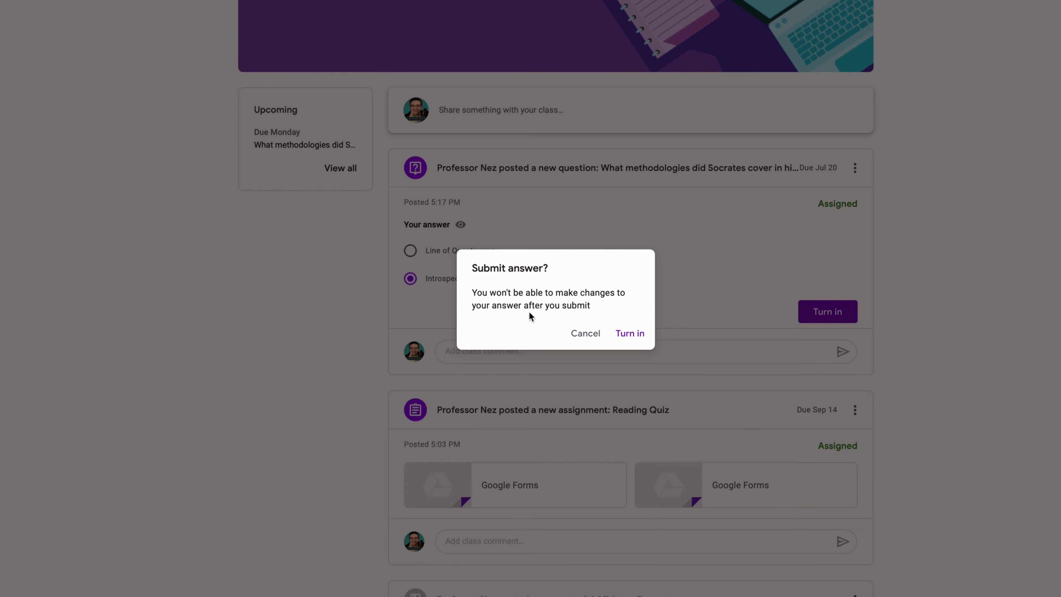
{"action": "left_click", "coordinate": [630, 333]}
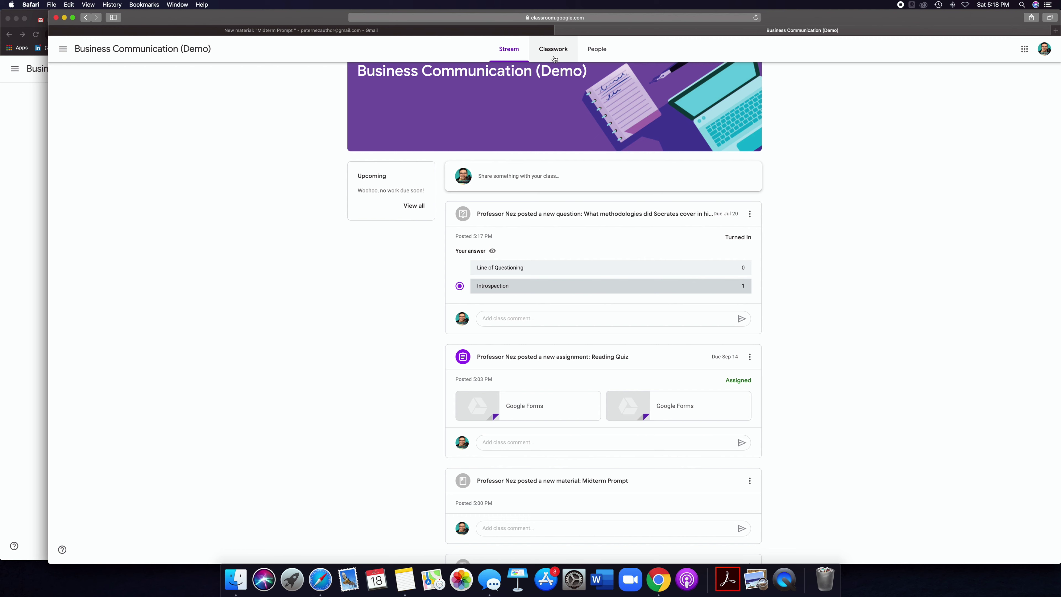
- From the teacher's Classwork page, start reusing an existing post
{"action": "left_click", "coordinate": [555, 59]}
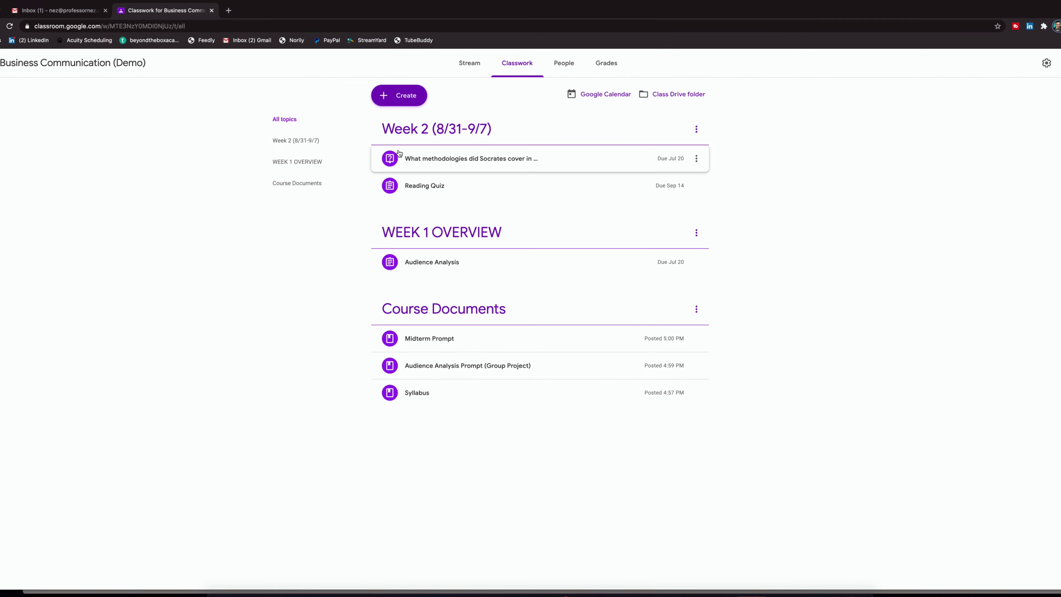
{"action": "left_click", "coordinate": [411, 94]}
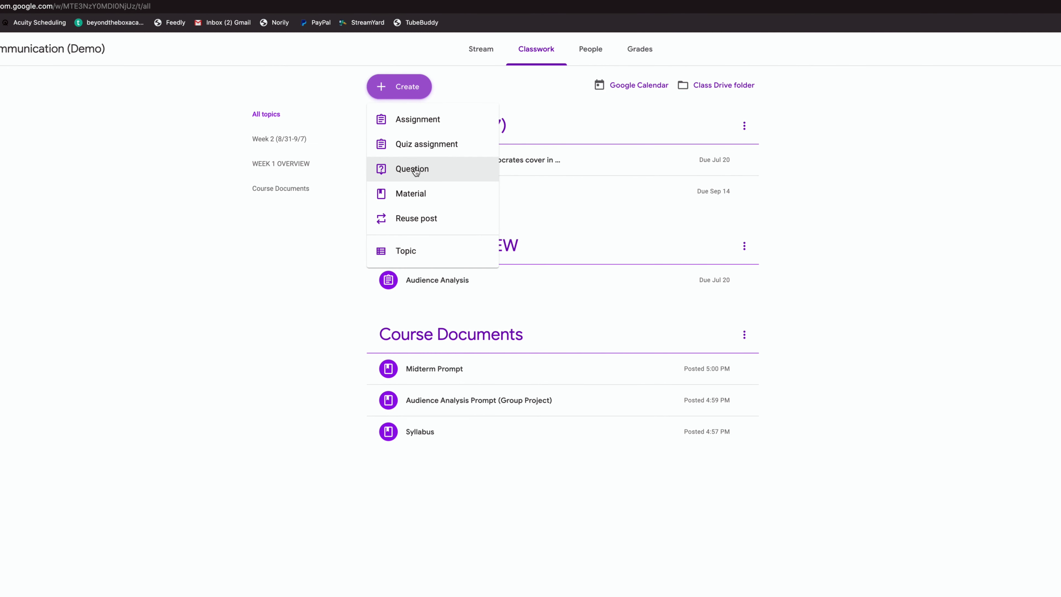
{"action": "left_click", "coordinate": [417, 222]}
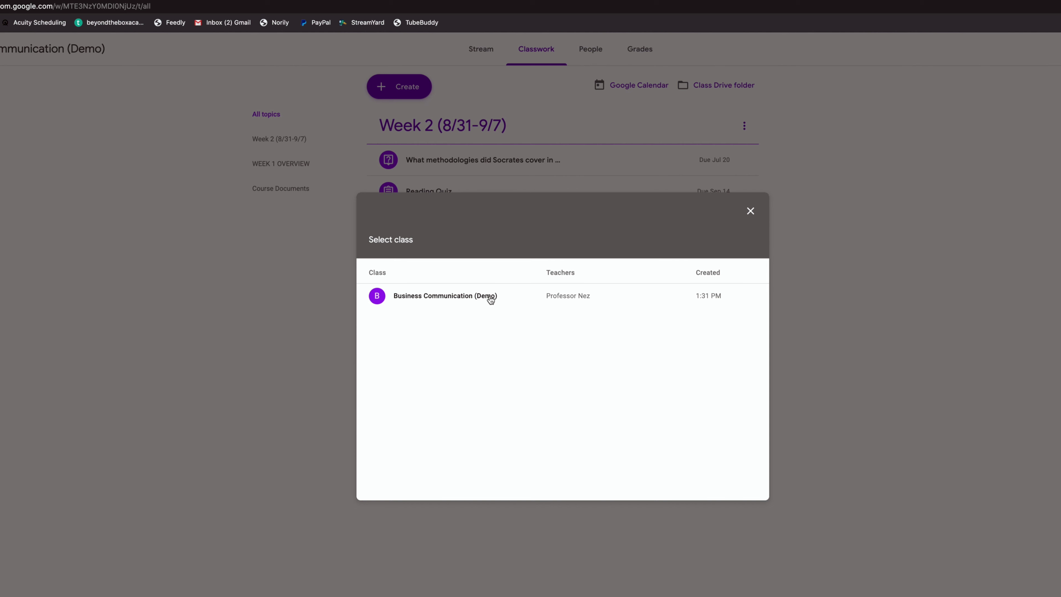
- Reuse 'Audience Analysis Prompt (Group Project)' from Business Communication (Demo), leaving copy-attachments unchecked
{"action": "left_click", "coordinate": [473, 298]}
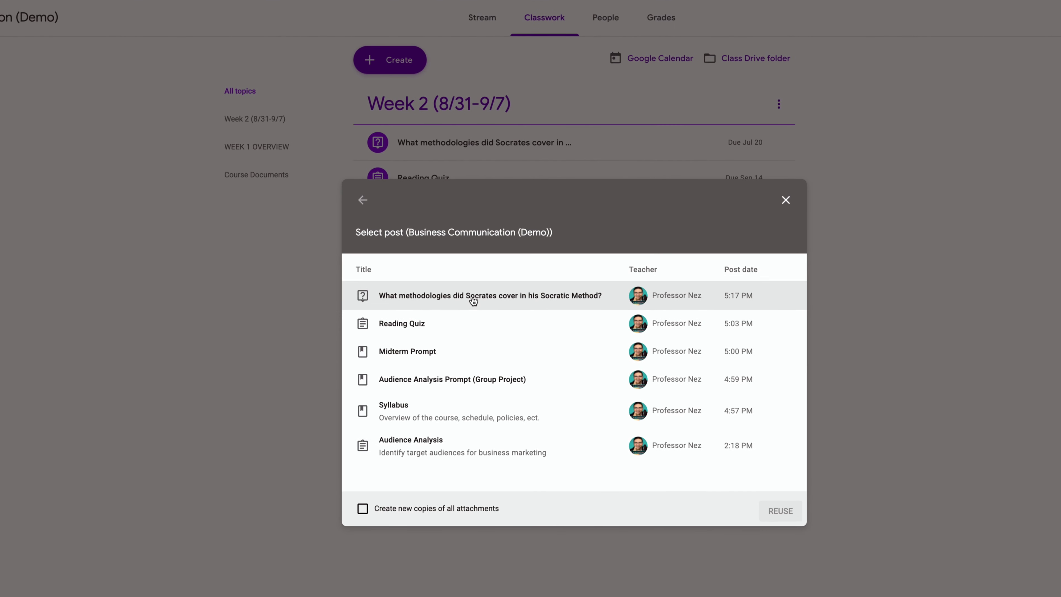
{"action": "left_click", "coordinate": [469, 379]}
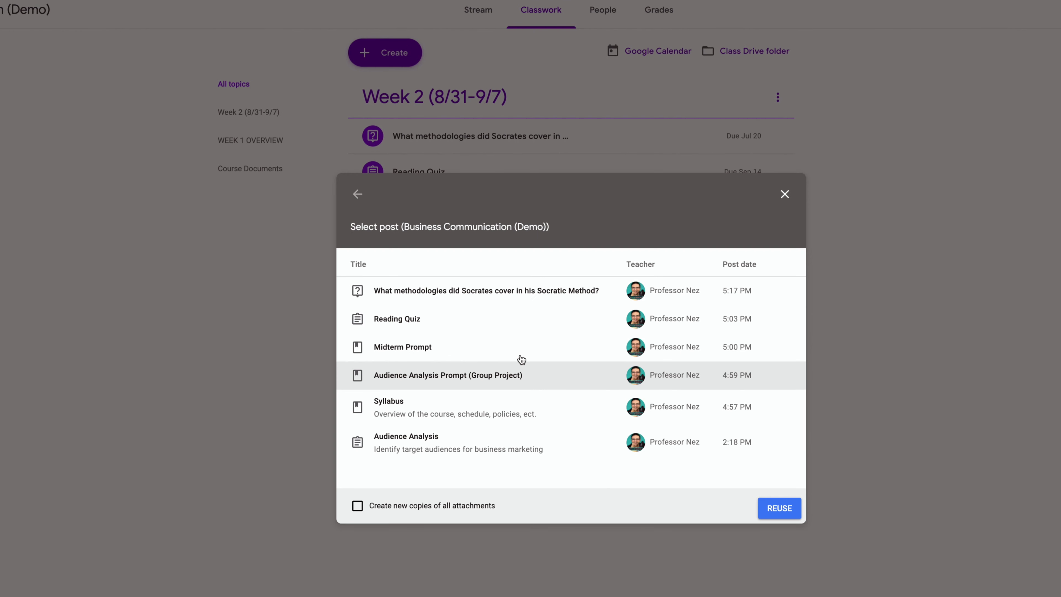
{"action": "left_click", "coordinate": [363, 500]}
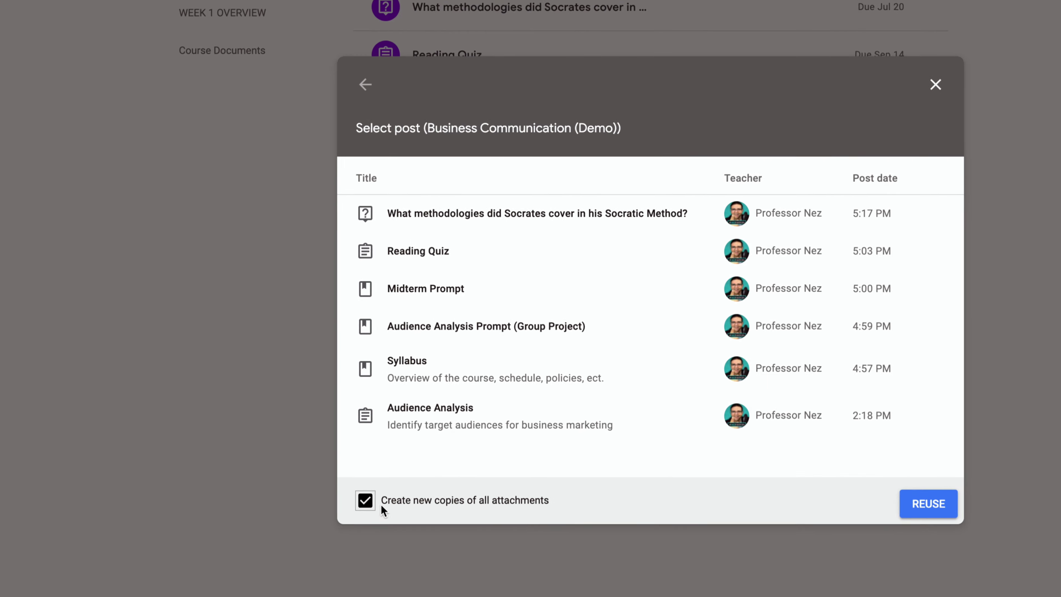
{"action": "left_click", "coordinate": [365, 500]}
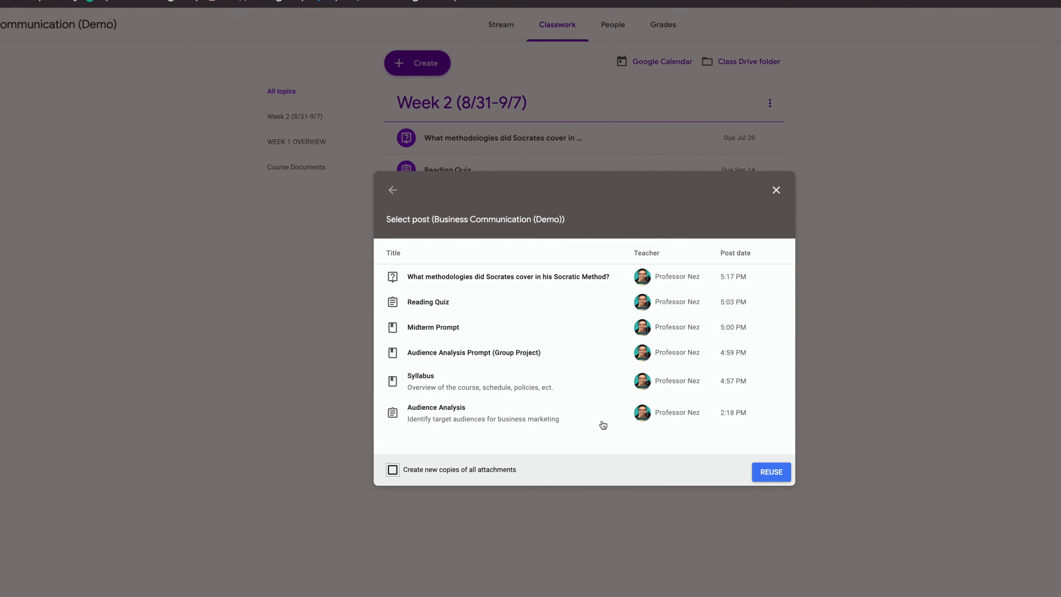
{"action": "left_click", "coordinate": [492, 353]}
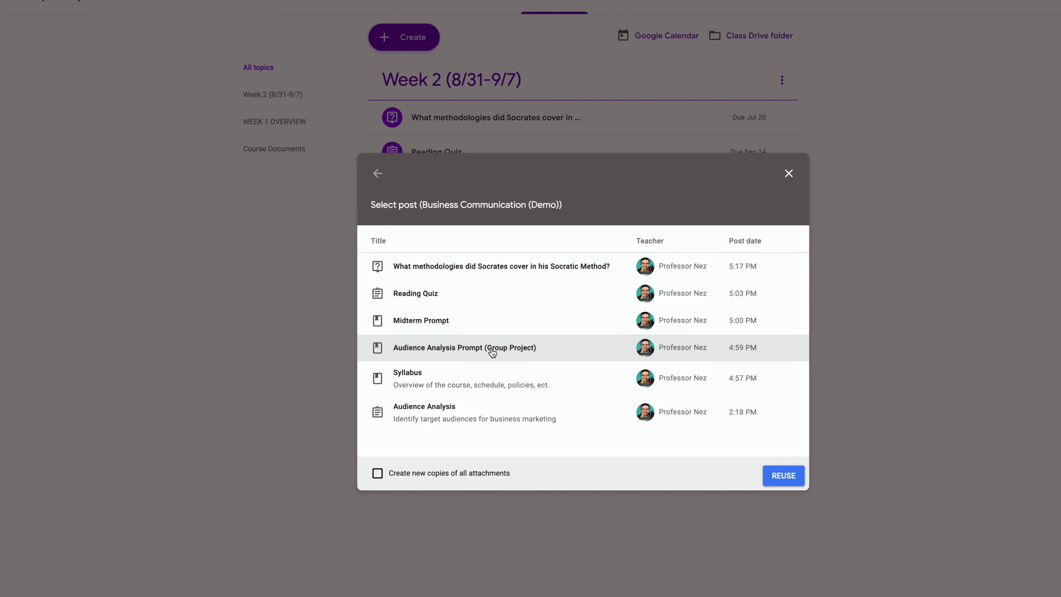
{"action": "left_click", "coordinate": [772, 480]}
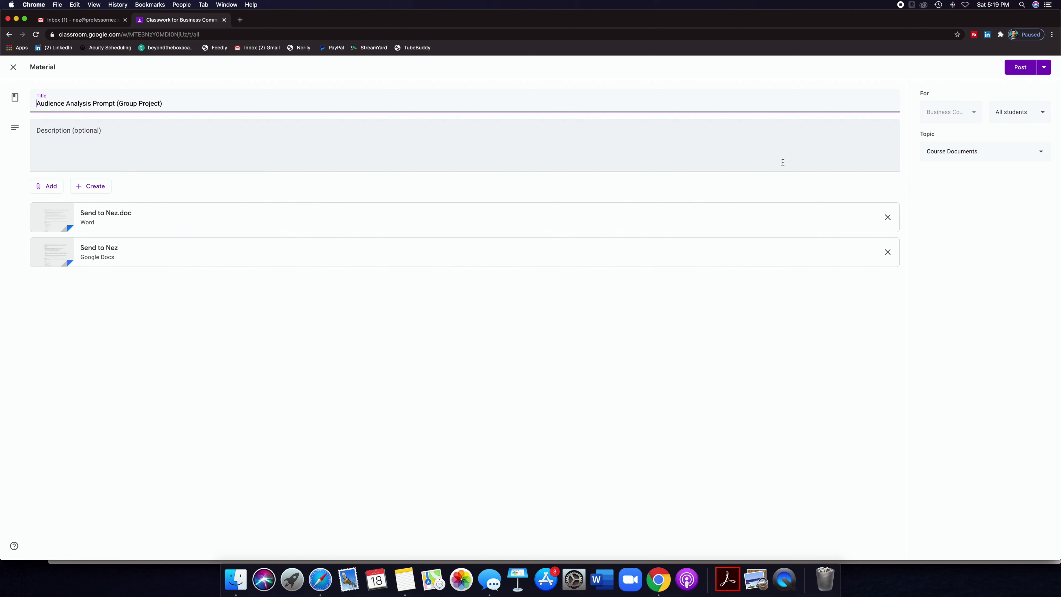
- Keep the reused material for all students under Course Documents and close it as a draft
{"action": "left_click", "coordinate": [164, 145]}
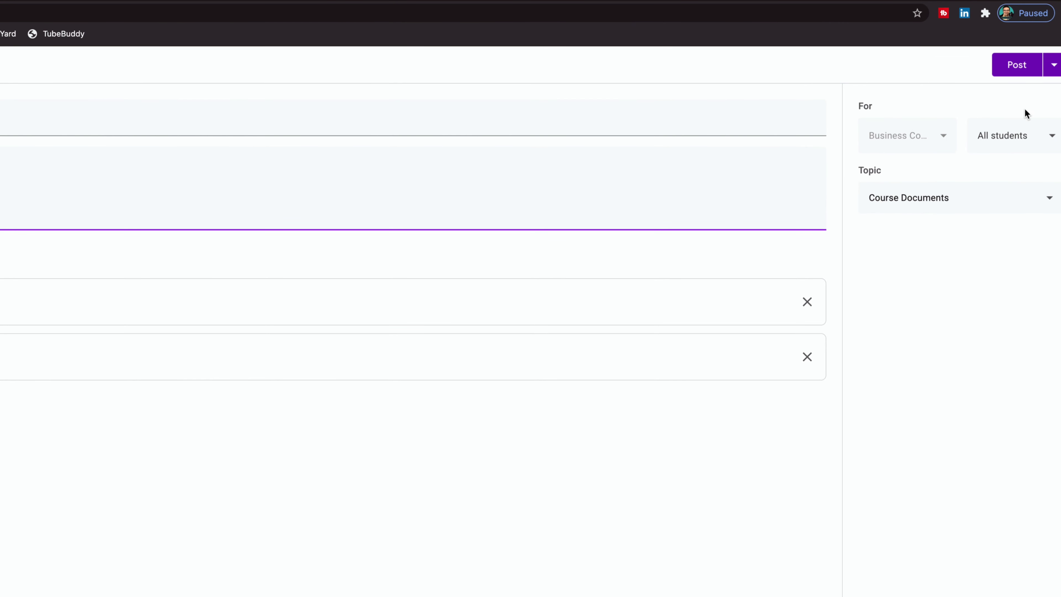
{"action": "left_click", "coordinate": [1021, 145]}
{"action": "left_click", "coordinate": [1022, 146]}
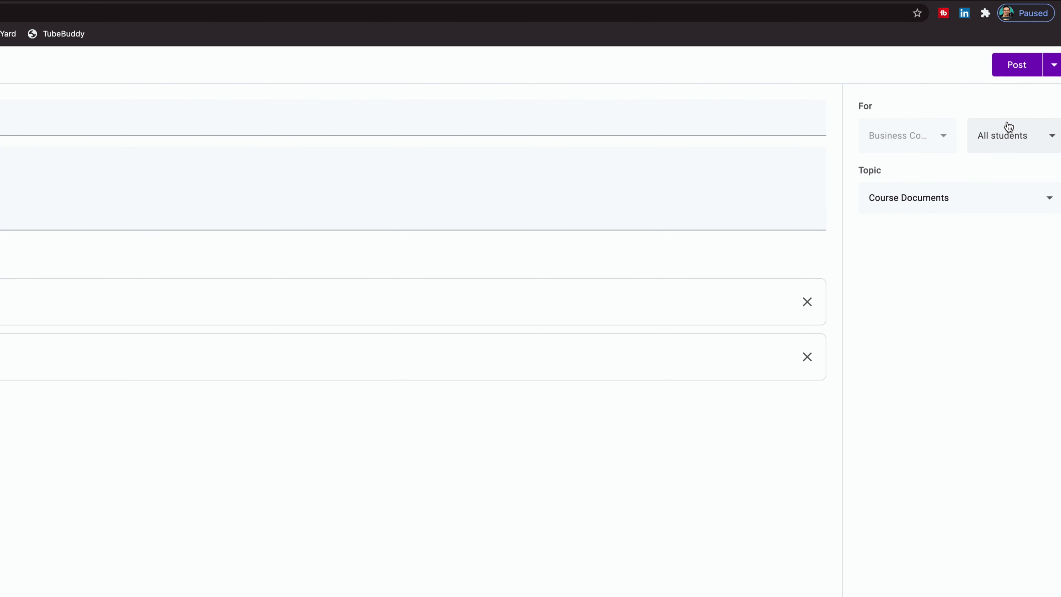
{"action": "left_click", "coordinate": [968, 195]}
{"action": "left_click", "coordinate": [968, 195]}
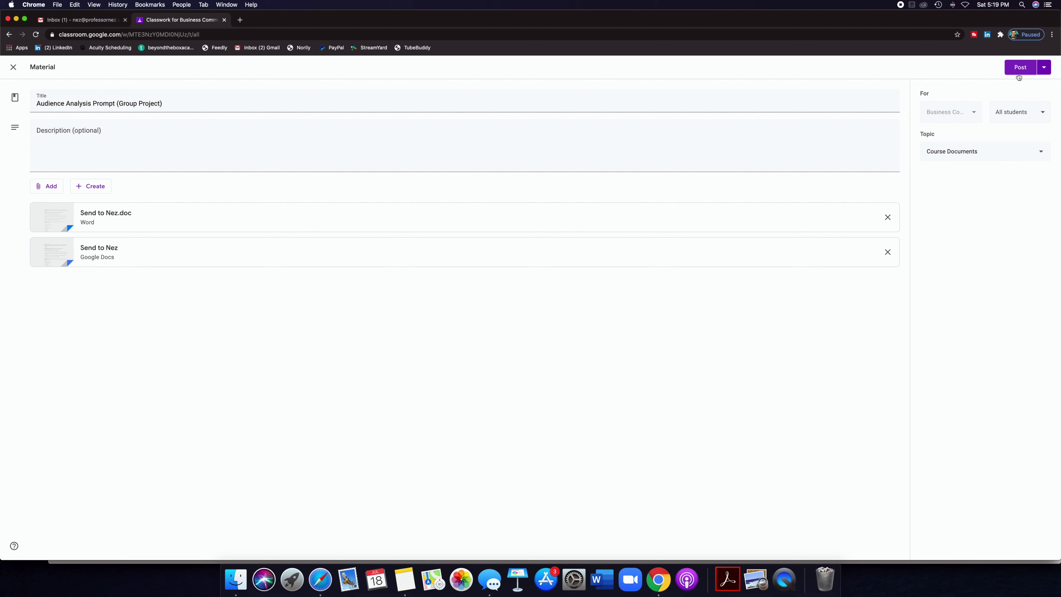
{"action": "left_click", "coordinate": [14, 68]}
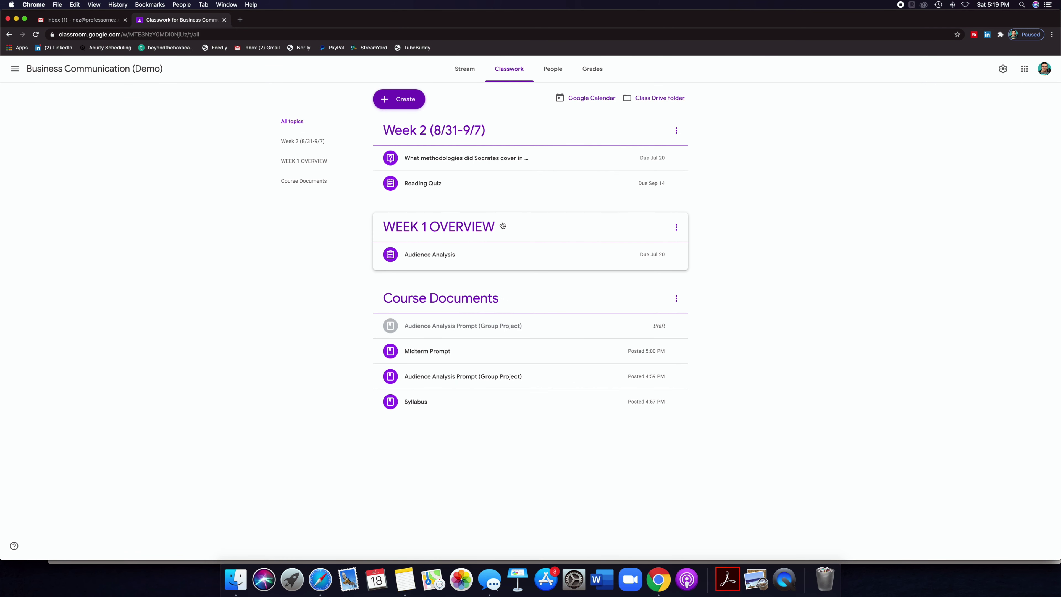